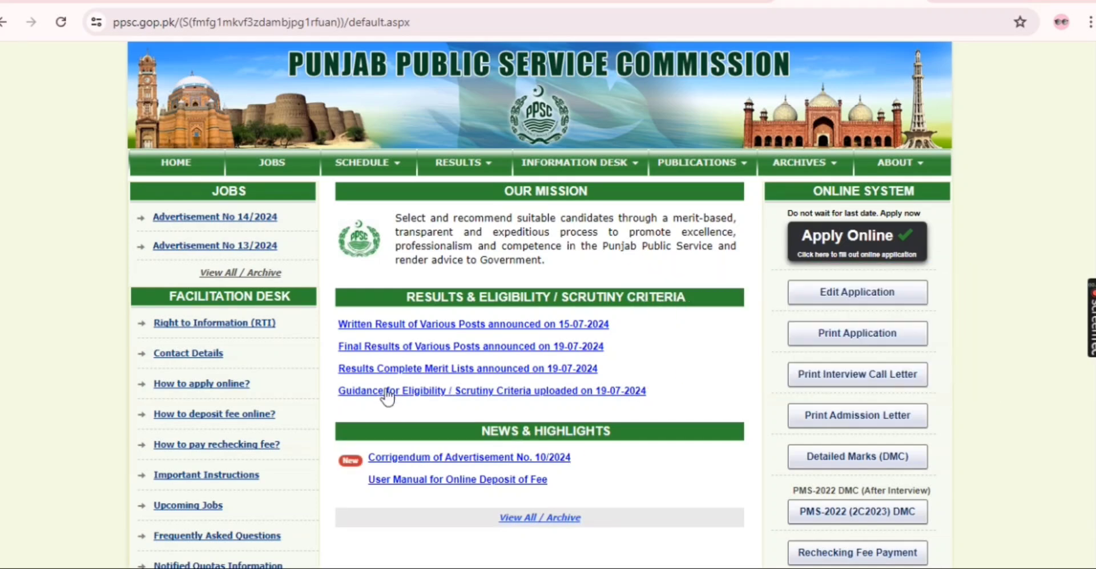
Step: Search Google for ppsc and open the Punjab Public Service Commission home page
left_click(3, 22)
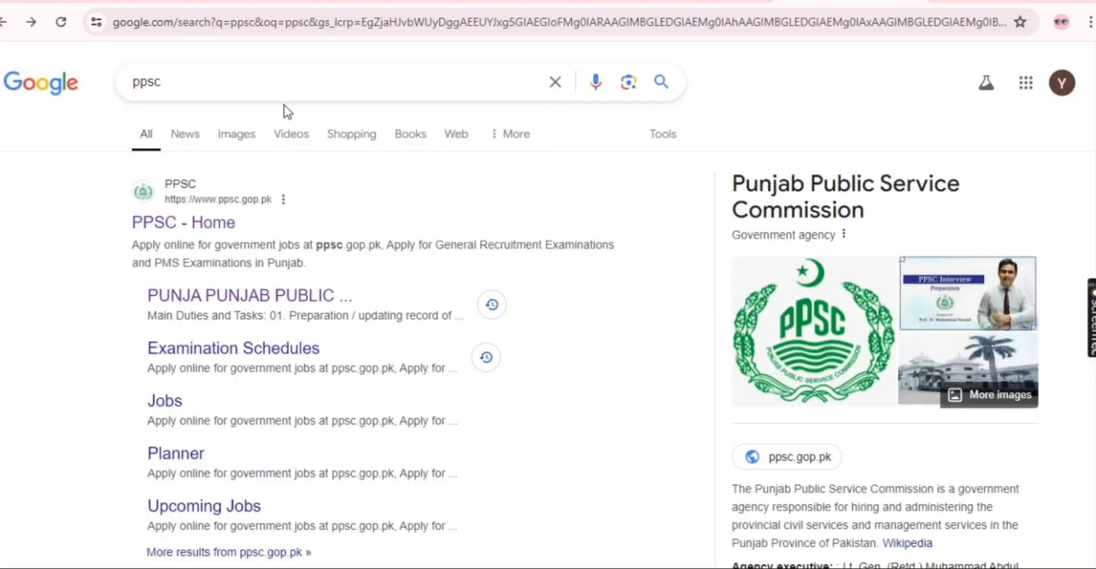
left_click(184, 81)
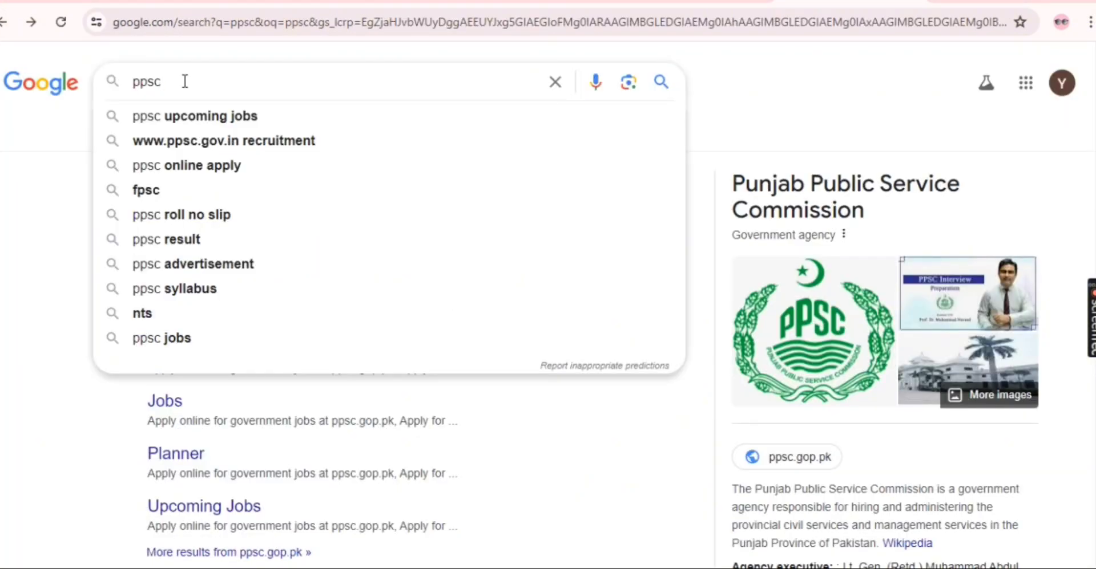
left_click(663, 90)
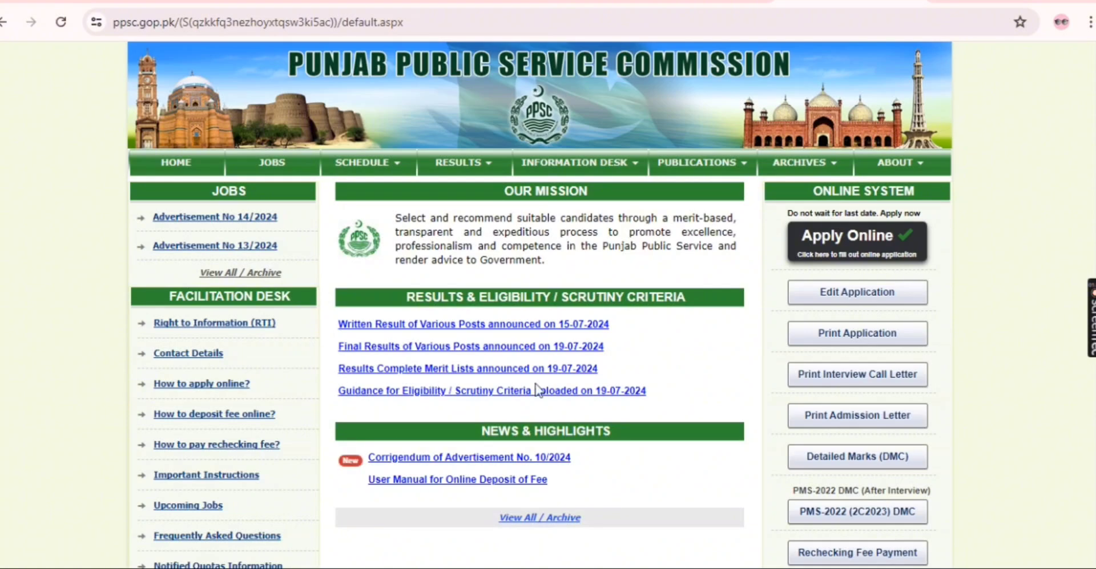
Step: Start an online application from the home page and acknowledge the important notice
scroll(468, 376, "down", 2)
scroll(472, 367, "up", 2)
left_click(863, 245)
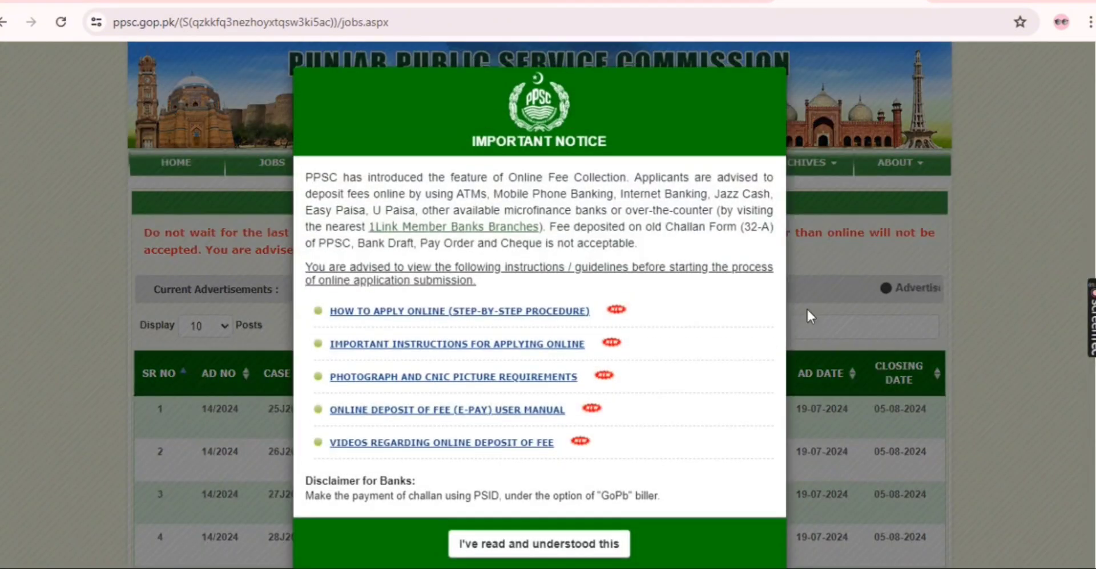
left_click(573, 552)
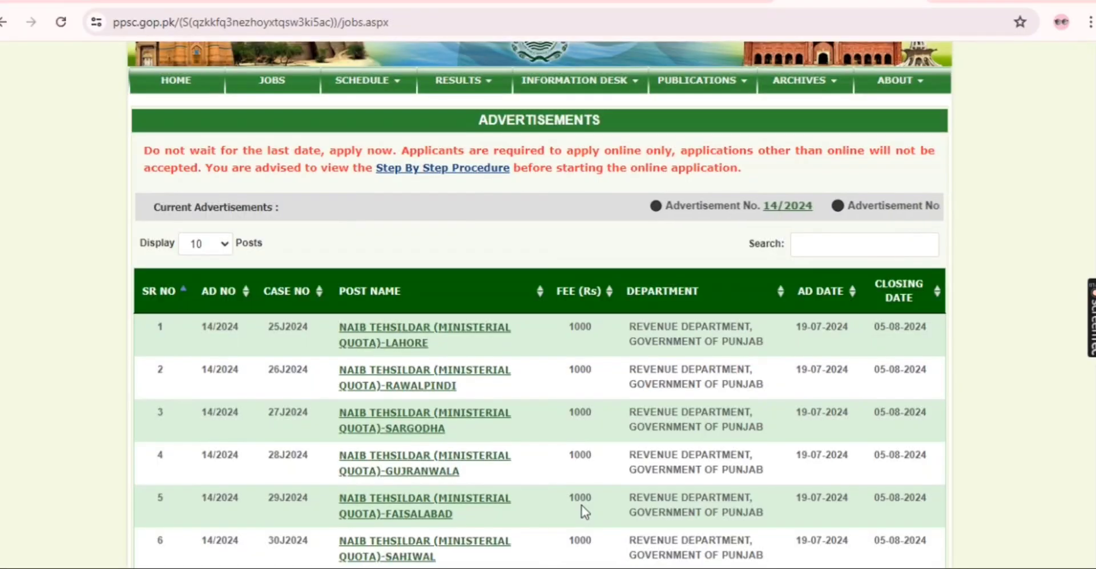
Step: Open the Assistant post of the Services & General Administration Department from the second page of advertised posts
scroll(585, 512, "down", 5)
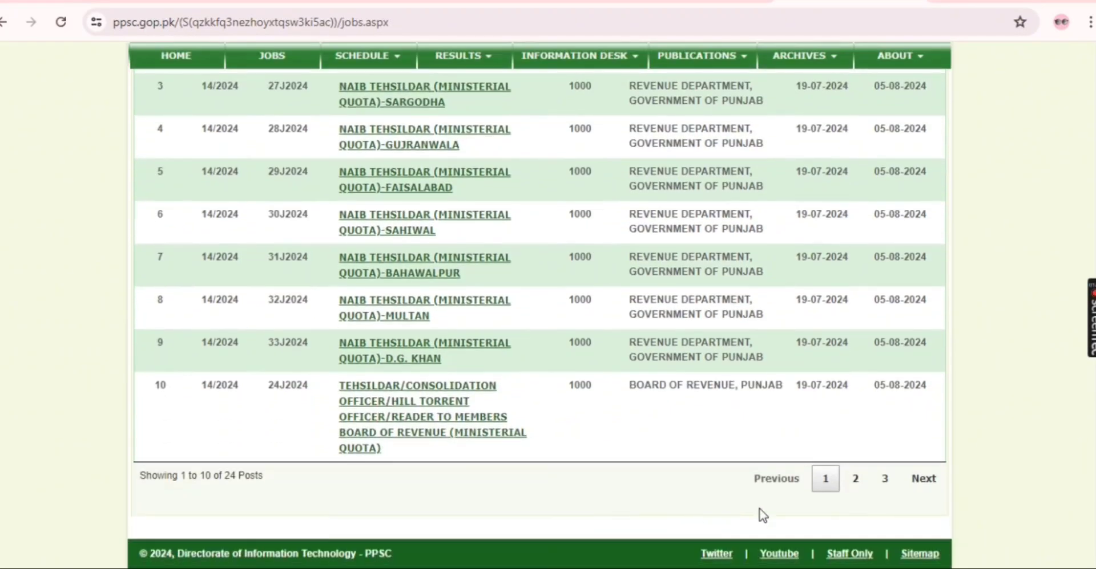
left_click(865, 494)
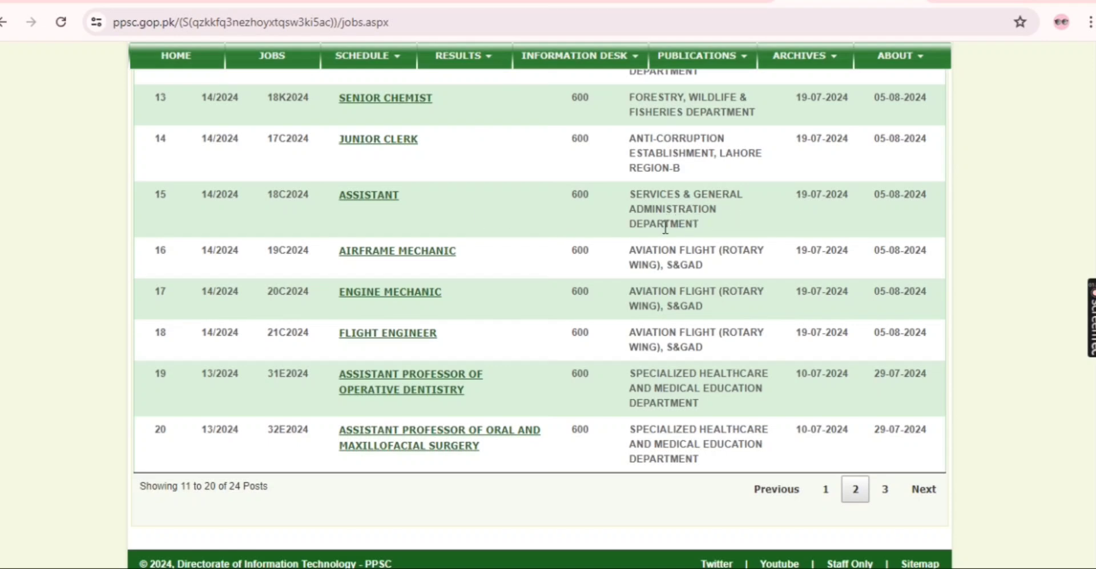
left_click(355, 196)
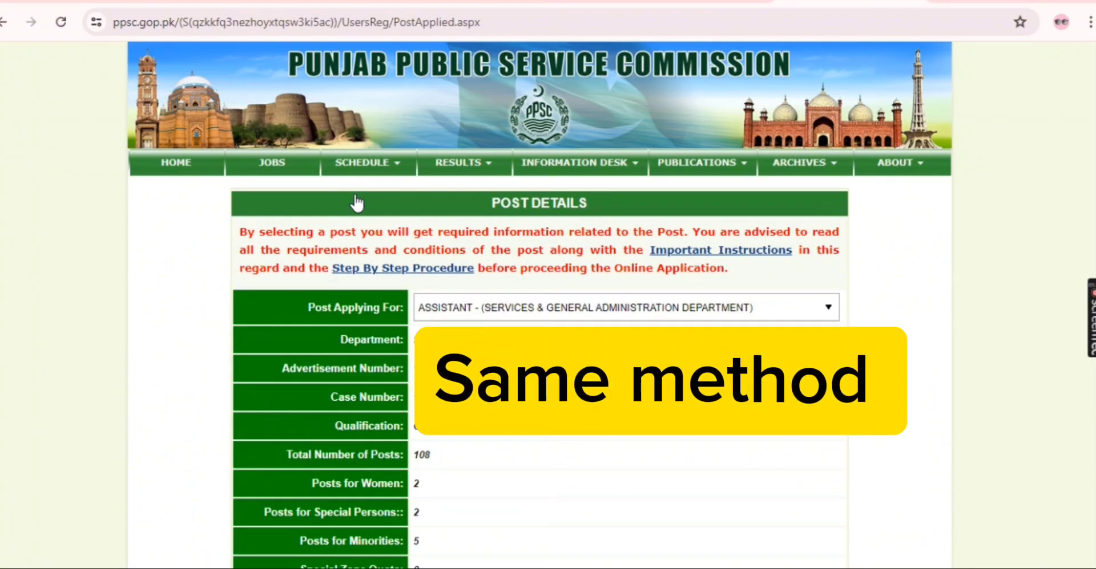
Step: Review the Assistant post's qualification, age, eligibility and fee details, and proceed with the application
scroll(473, 451, "down", 8)
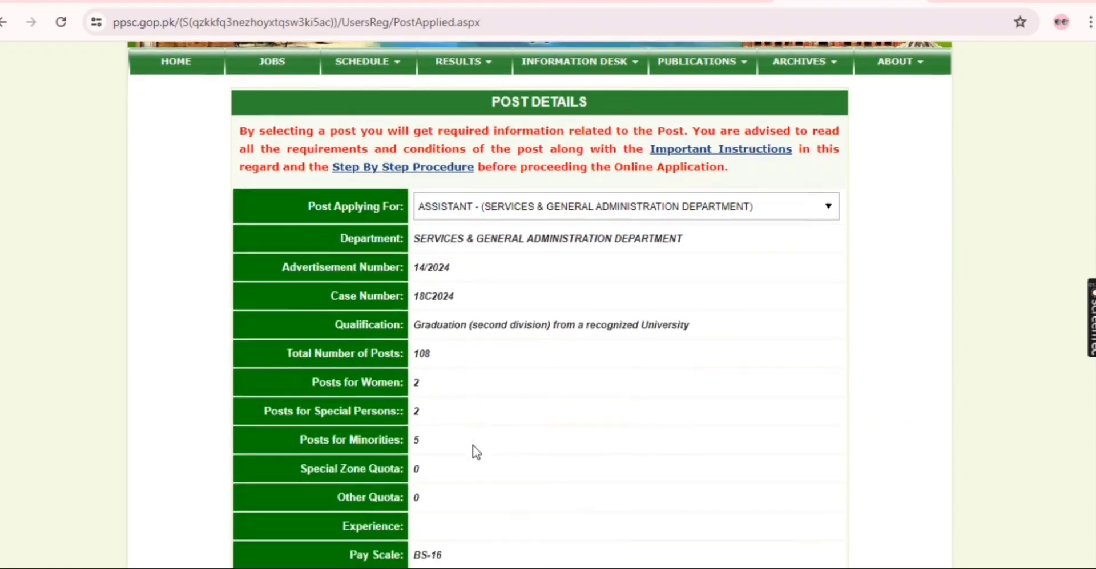
scroll(477, 451, "up", 3)
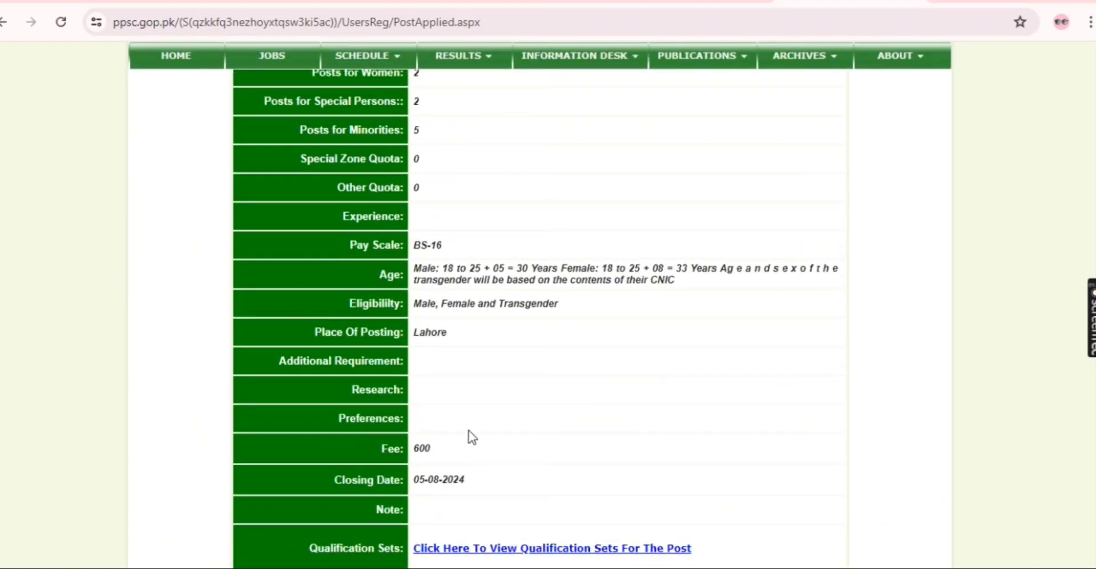
scroll(417, 287, "up", 2)
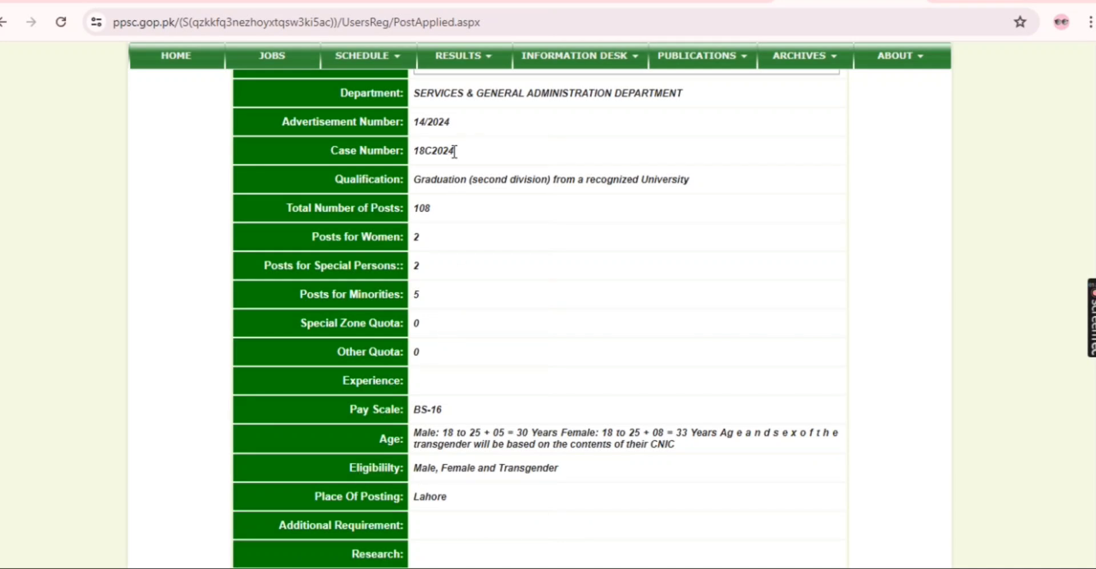
scroll(679, 309, "down", 1)
scroll(683, 314, "down", 2)
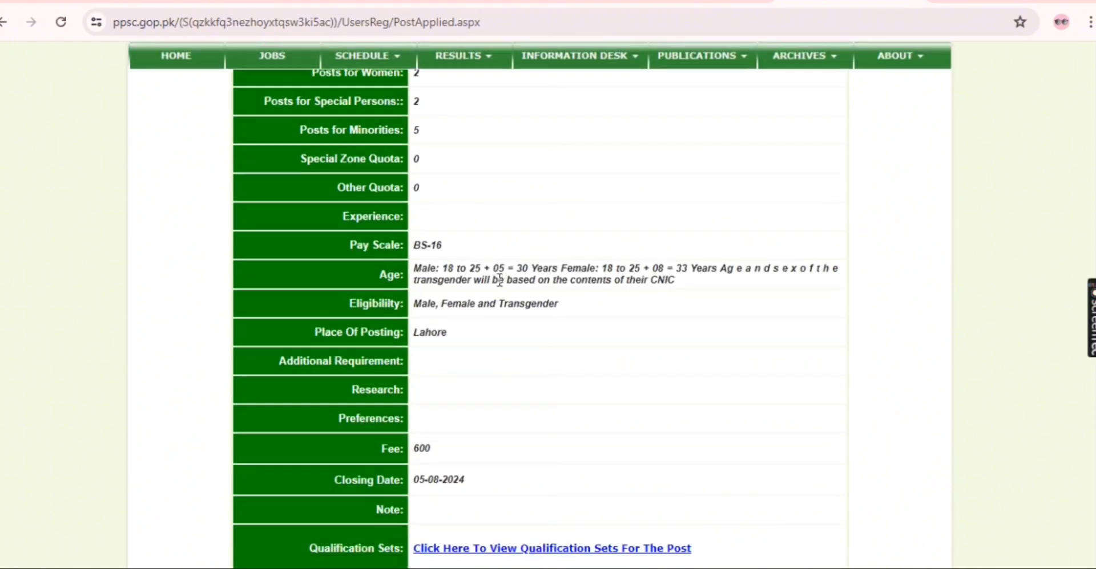
scroll(679, 445, "down", 2)
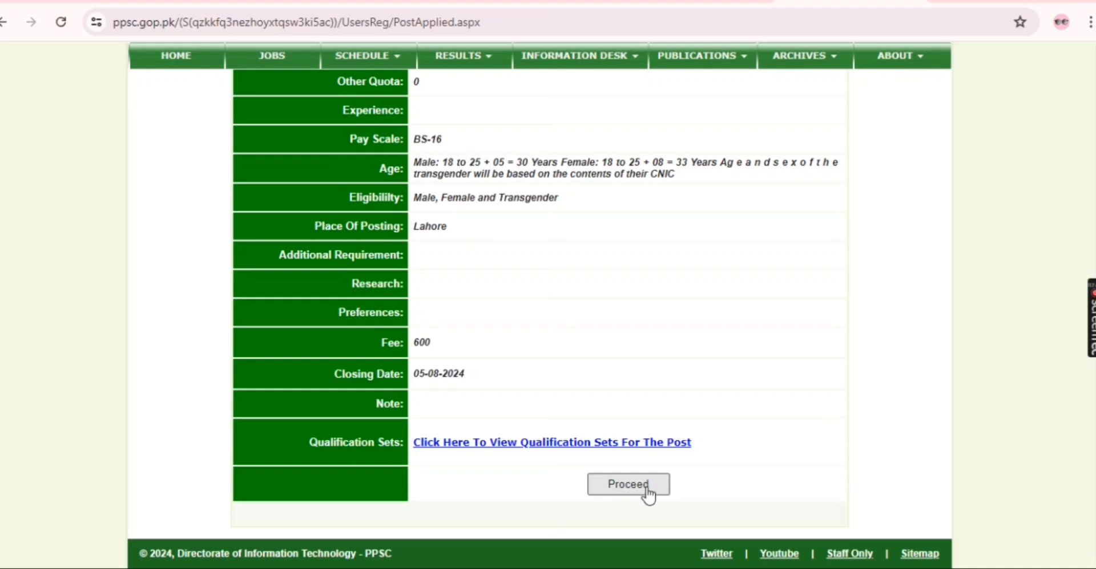
left_click(648, 494)
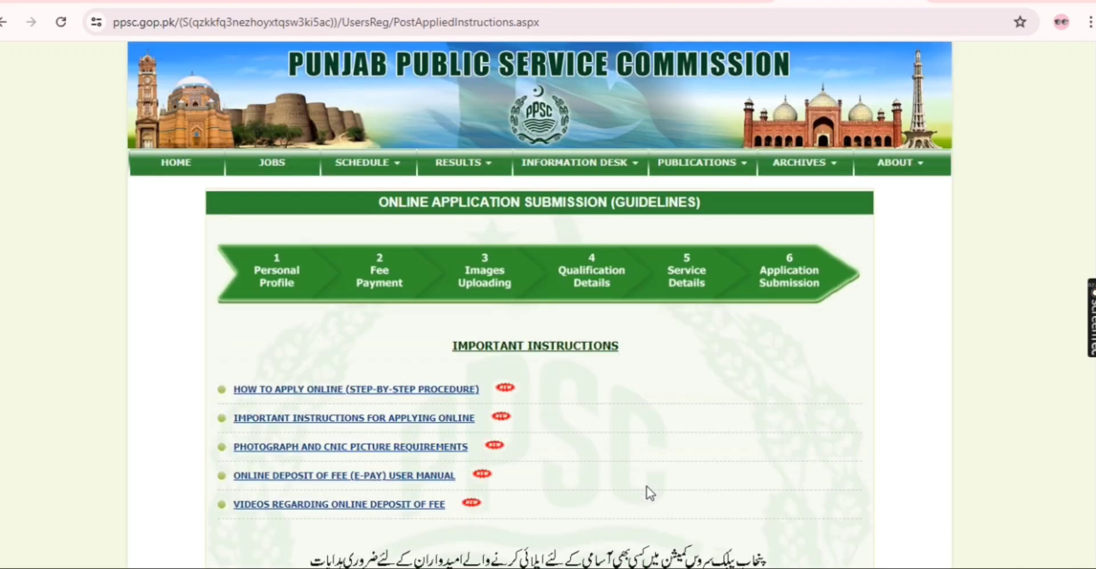
Step: Confirm having read the step-by-step procedure and important instructions, and continue to the basic information form
scroll(650, 492, "down", 5)
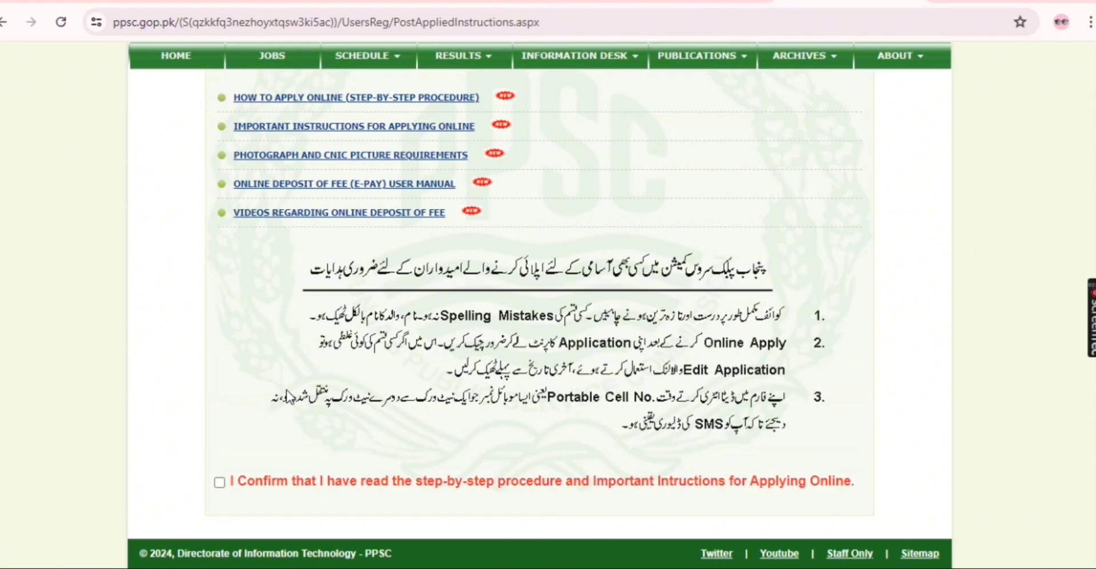
left_click(219, 484)
left_click(545, 526)
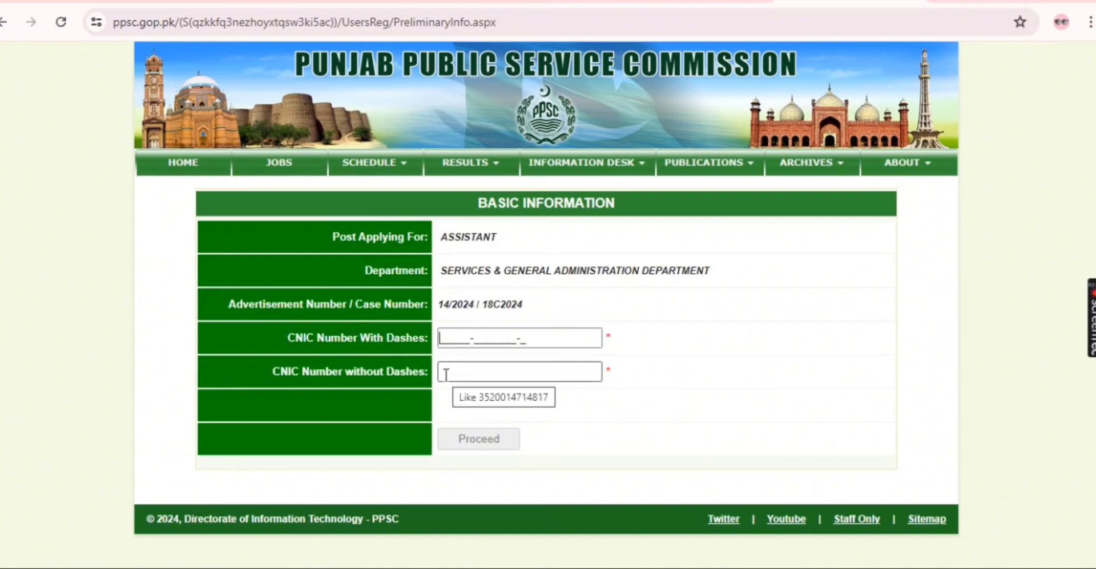
Step: Enter the applicant's CNIC number with and without dashes and proceed to the contact information
left_click(454, 342)
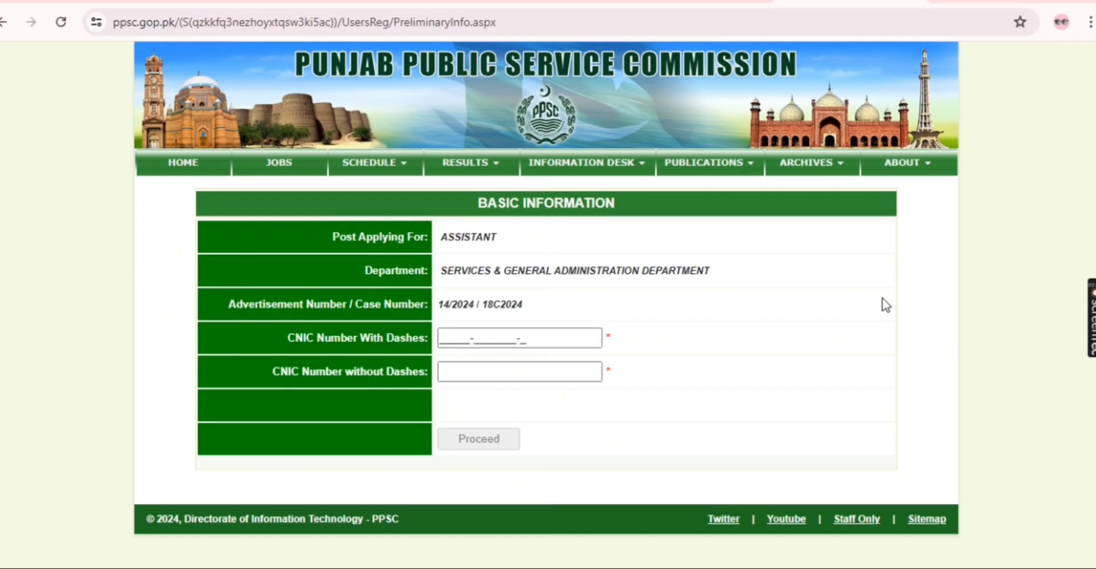
type("31")
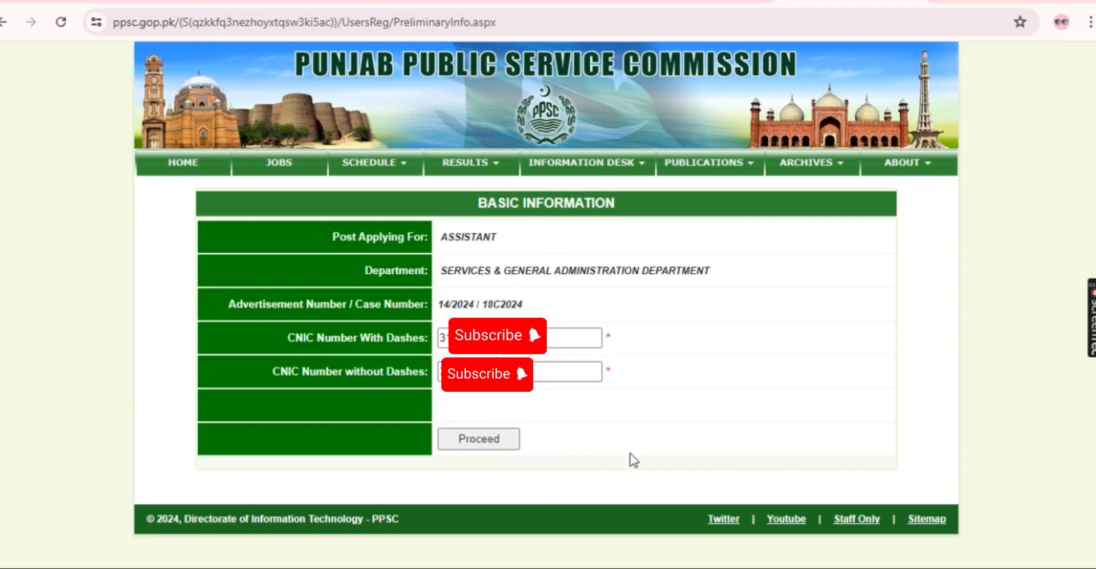
left_click(458, 448)
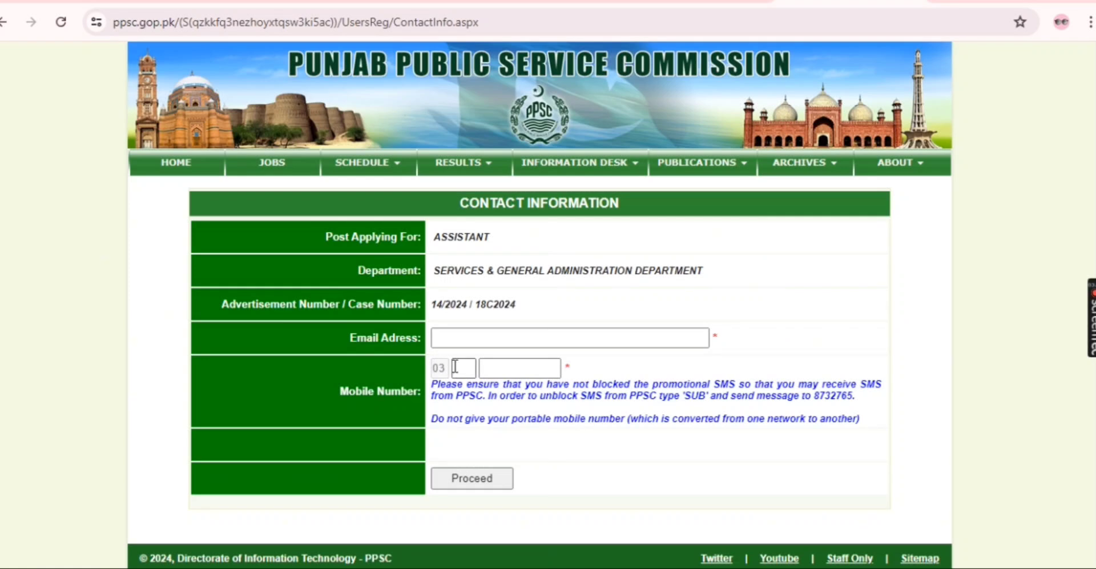
Step: Fill in the applicant's e-mail address and mobile number, and verify the contact information
left_click(467, 337)
key("ctrl+v")
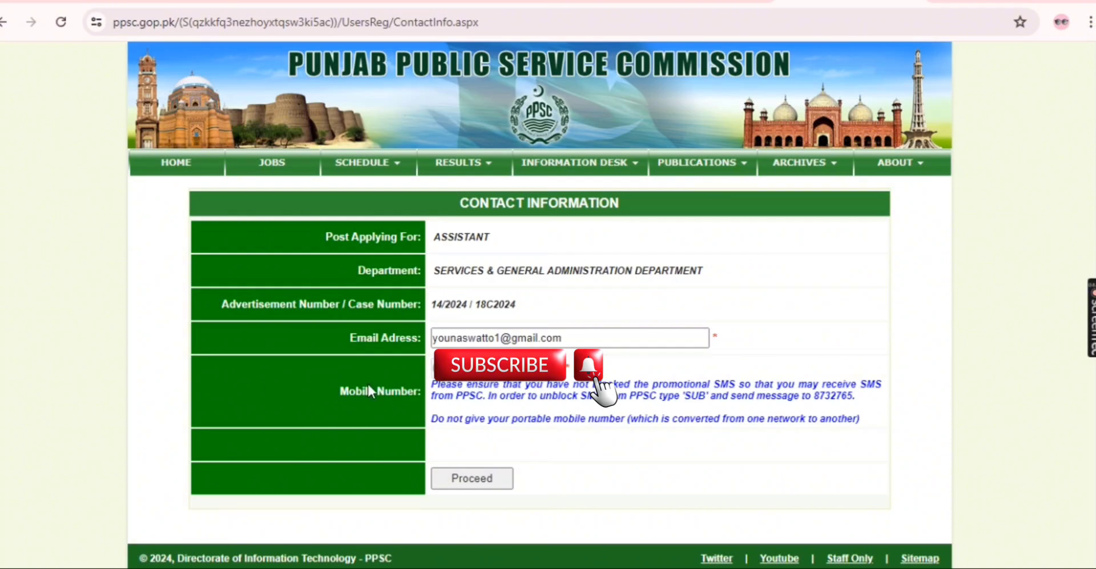
left_click(478, 482)
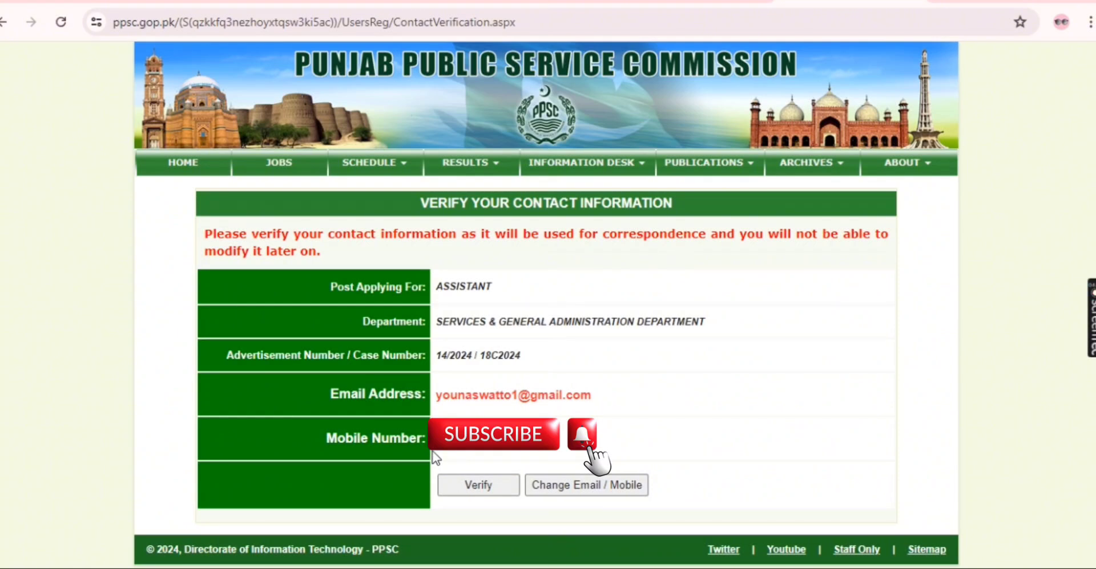
left_click(479, 487)
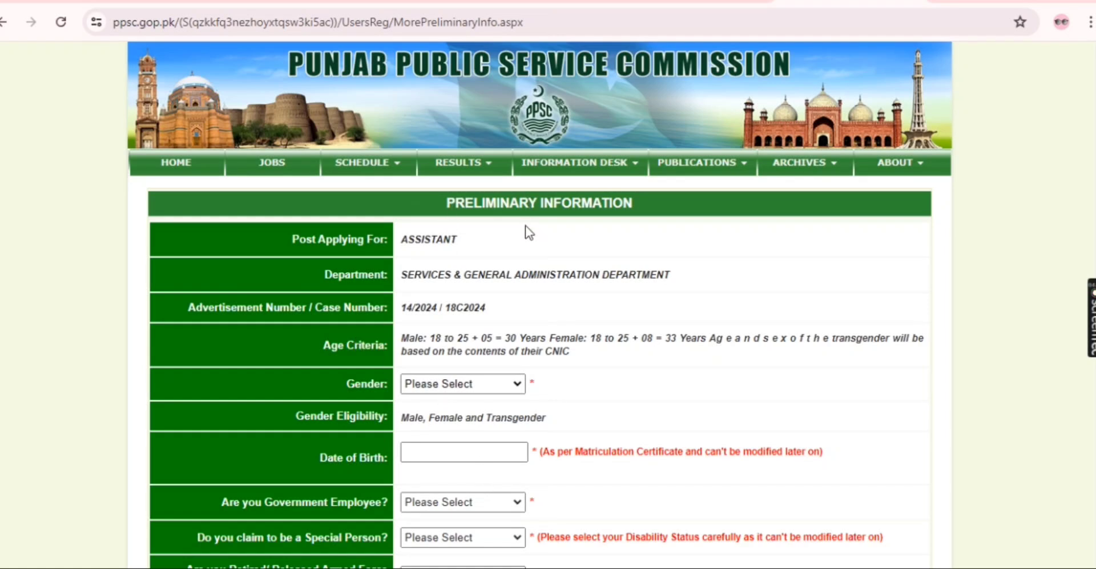
Step: Set the gender to Male in the preliminary information form
scroll(525, 225, "down", 2)
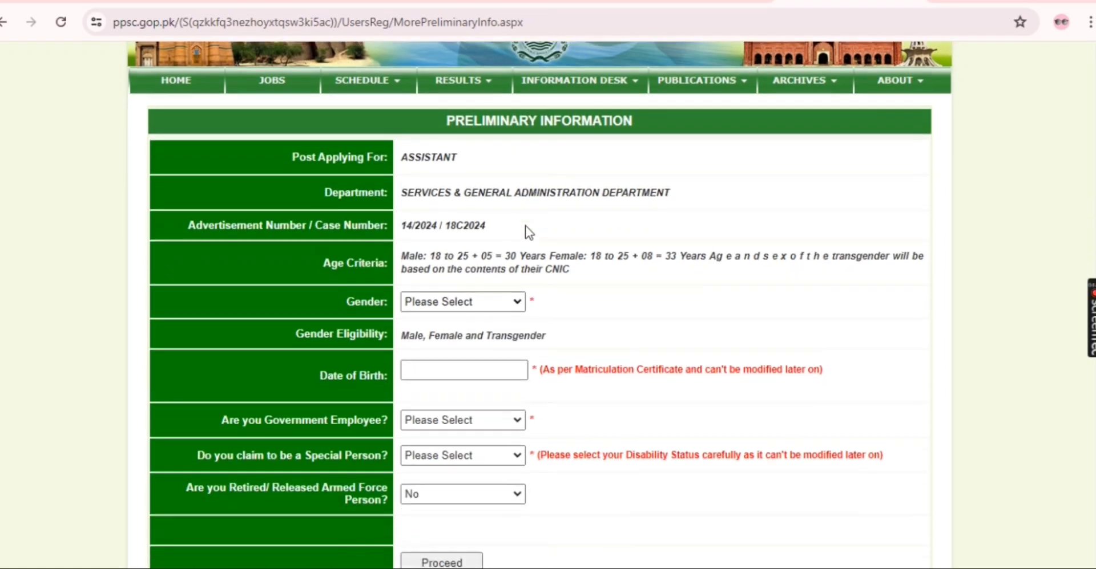
left_click(463, 310)
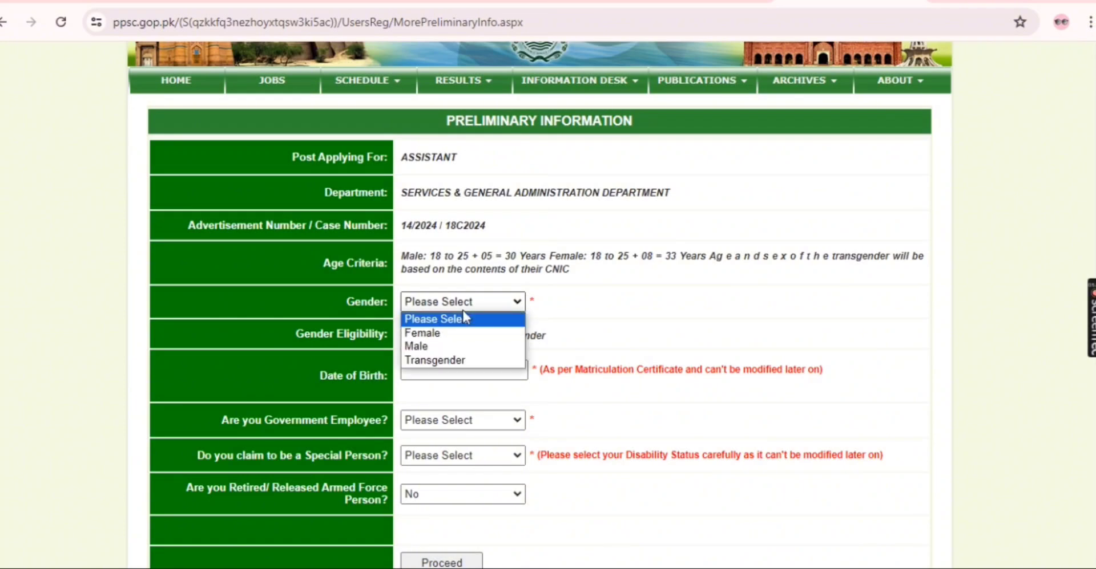
left_click(437, 347)
Step: Enter the applicant's date of birth using the calendar picker
scroll(384, 350, "down", 1)
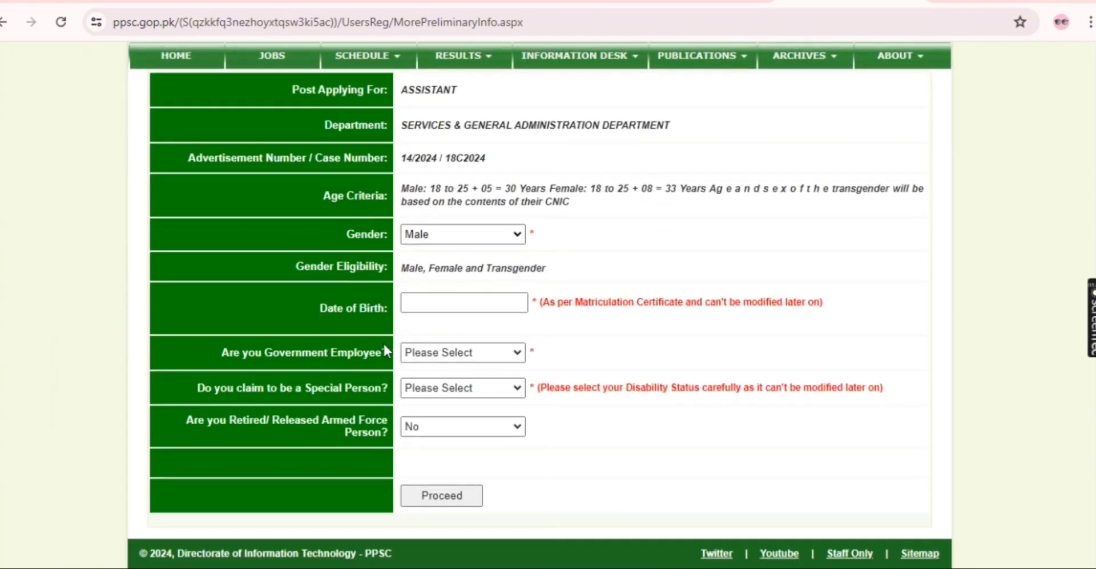
left_click(443, 302)
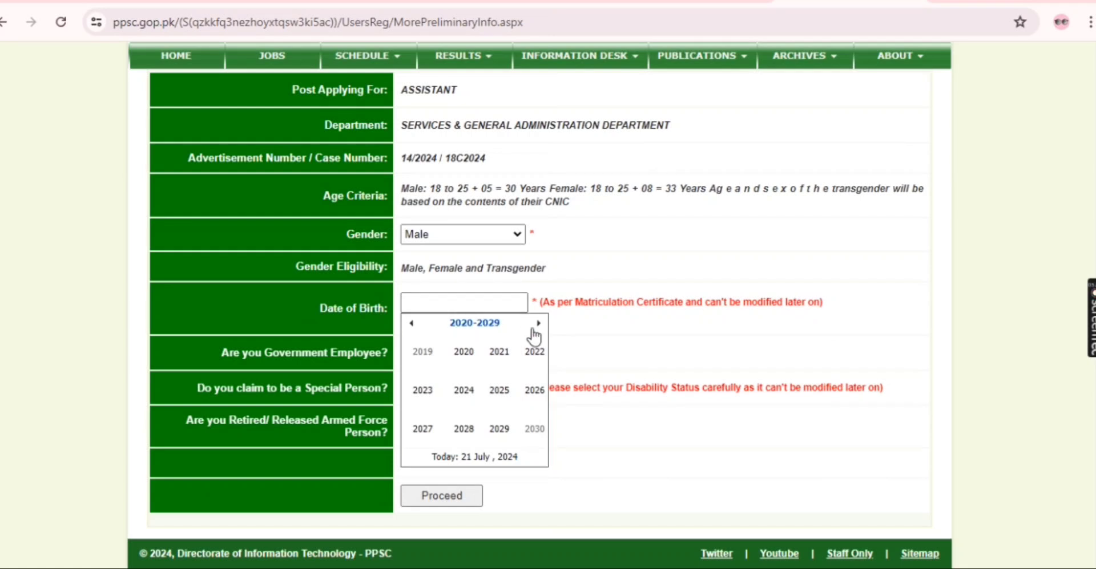
left_click(412, 324)
left_click(412, 324)
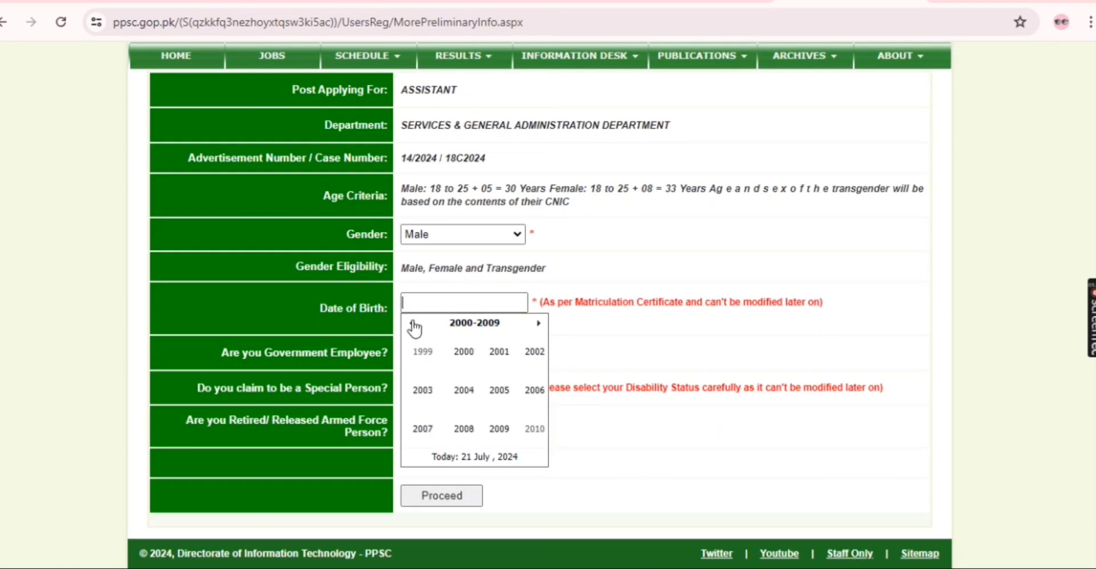
left_click(468, 353)
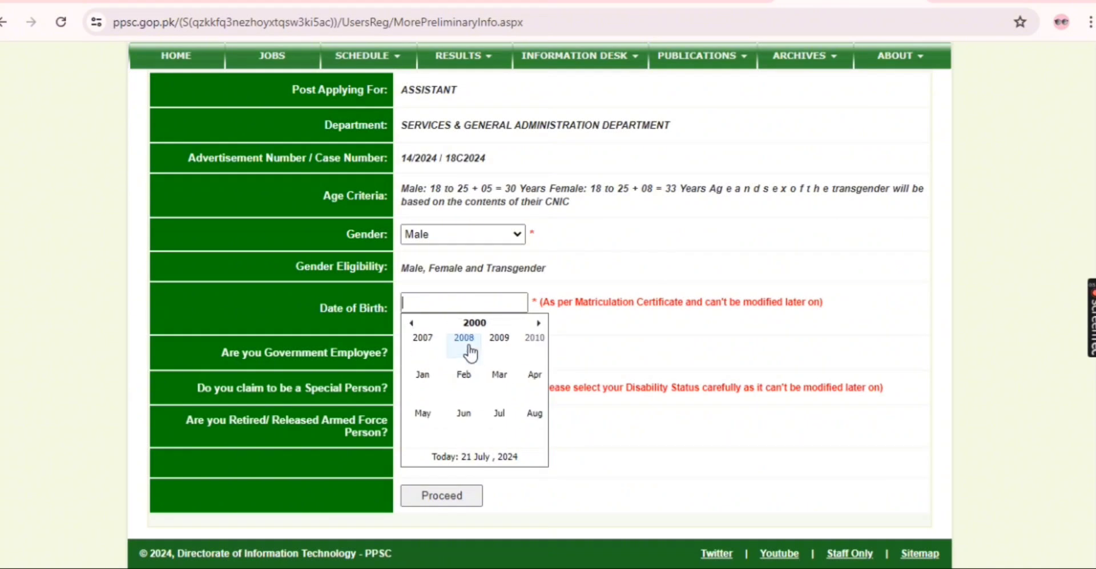
left_click(467, 353)
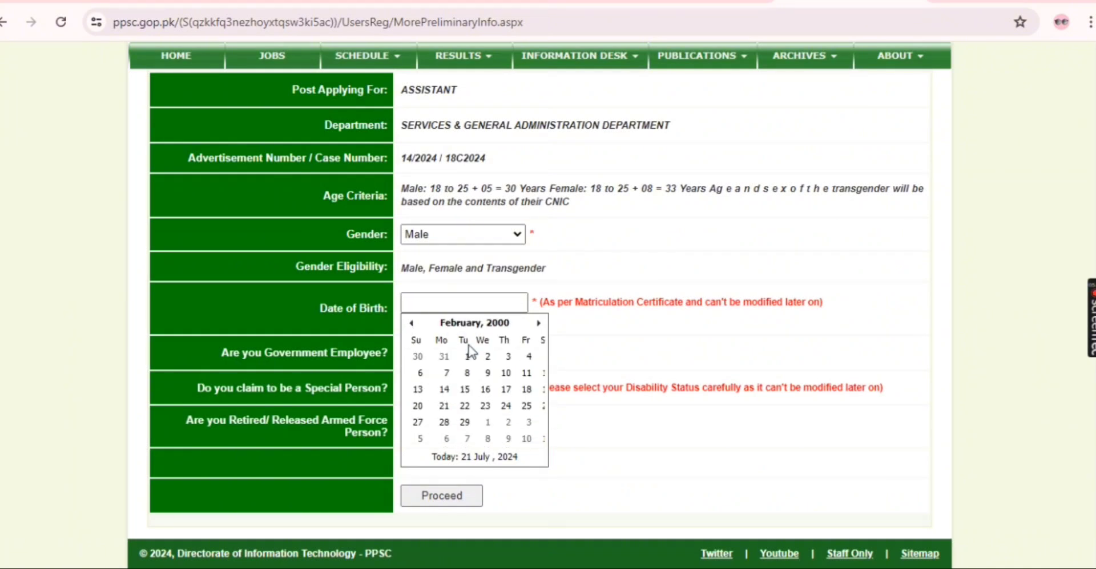
left_click(491, 356)
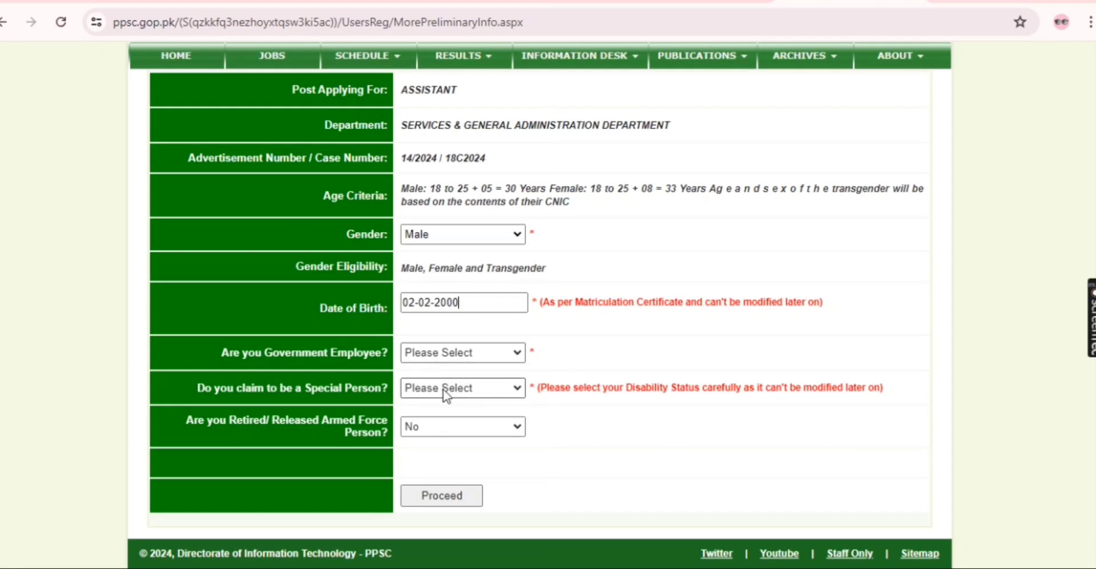
Step: Answer Yes to the question whether the applicant is a government employee
left_click(437, 353)
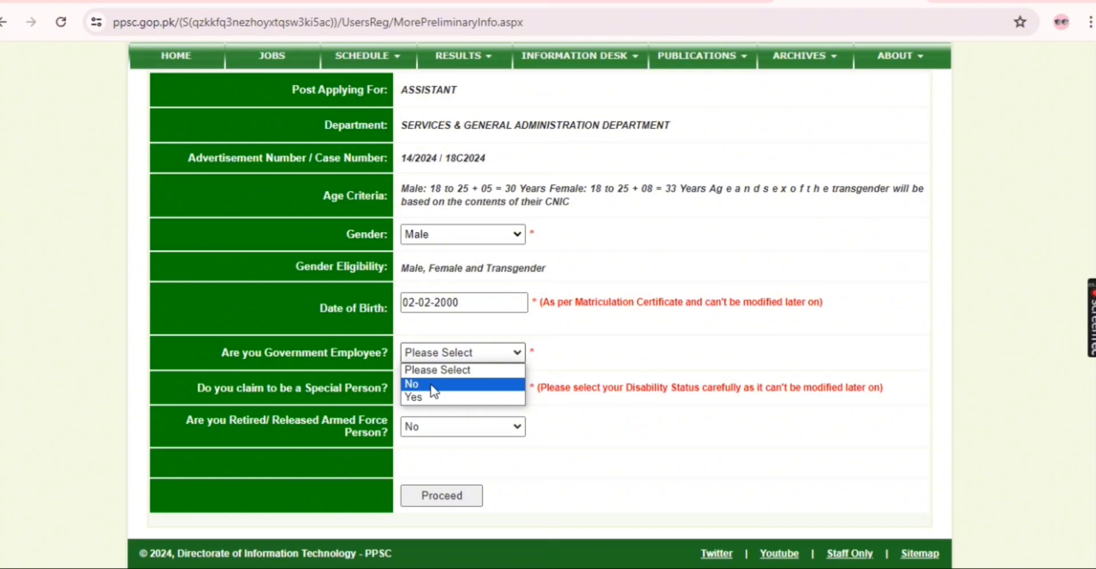
left_click(434, 386)
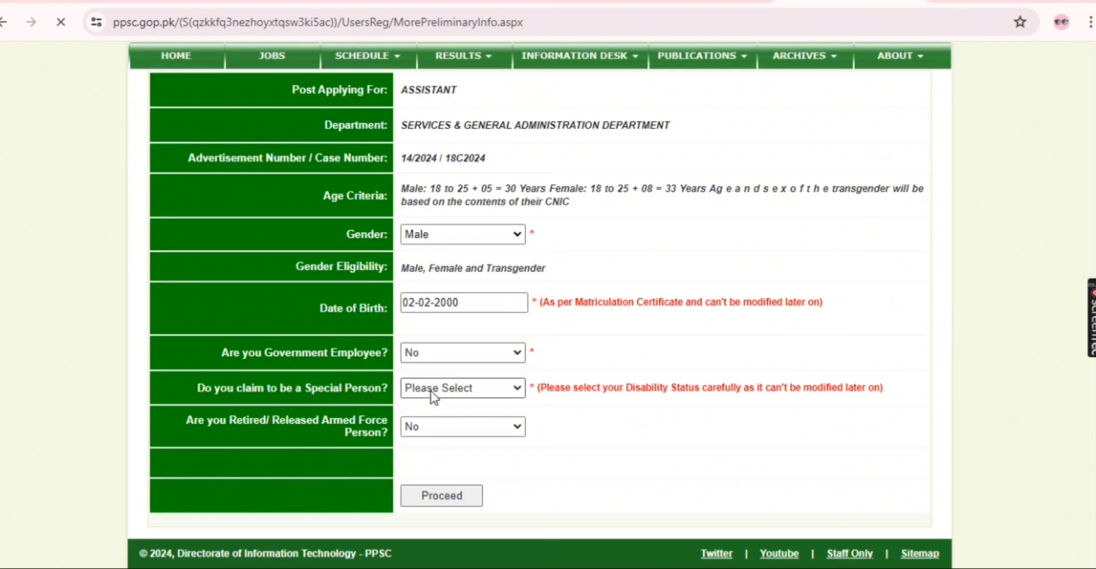
left_click(426, 353)
left_click(428, 398)
Step: Look through the available service types in the service details without choosing one
scroll(459, 436, "down", 2)
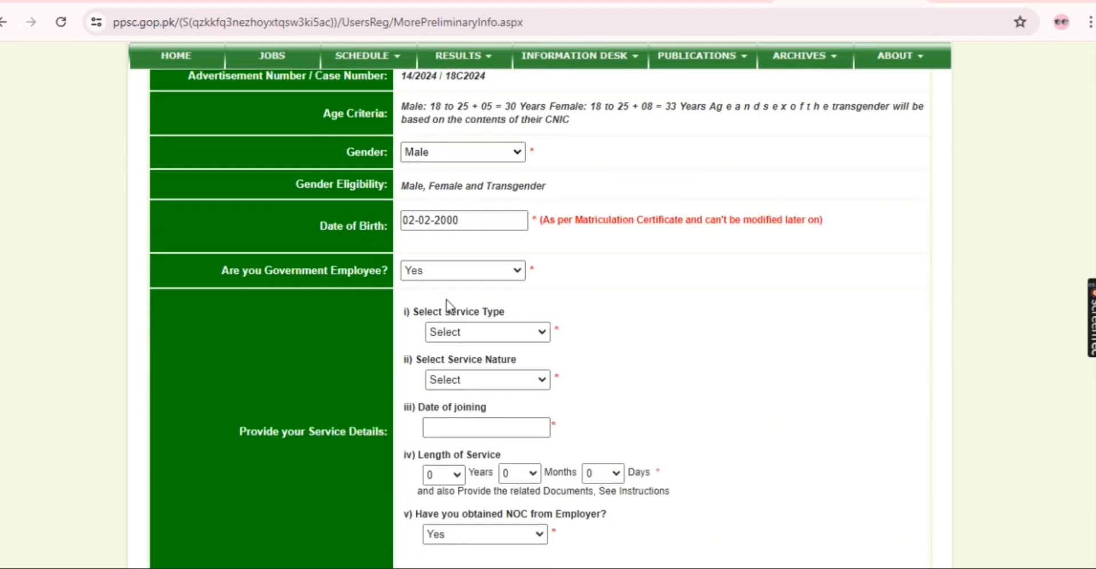
left_click(504, 341)
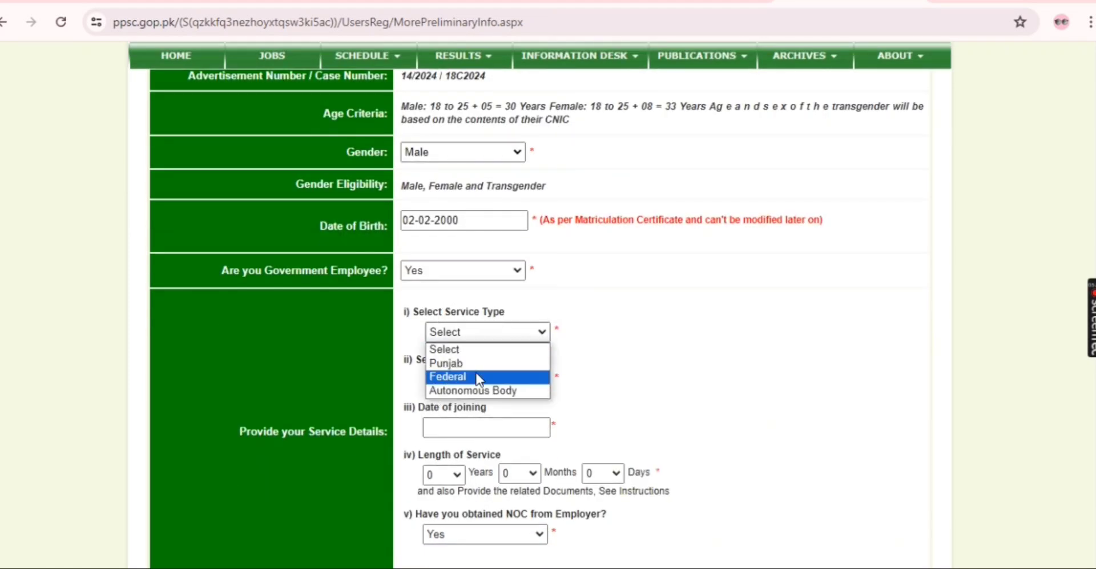
left_click(716, 392)
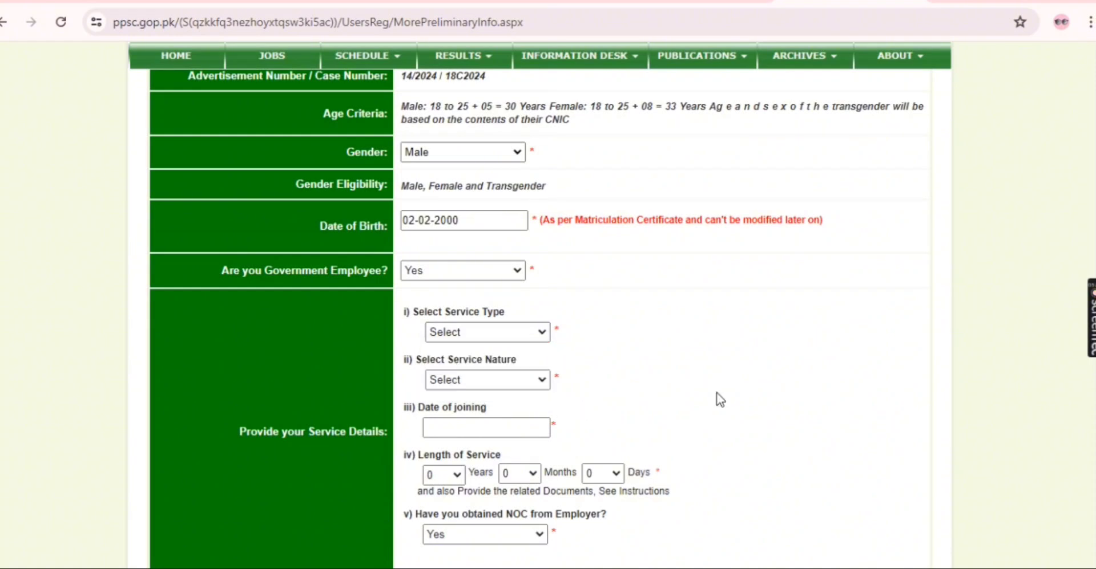
Step: Look through the service nature options and the remaining service detail fields without choosing or filling anything
left_click(467, 376)
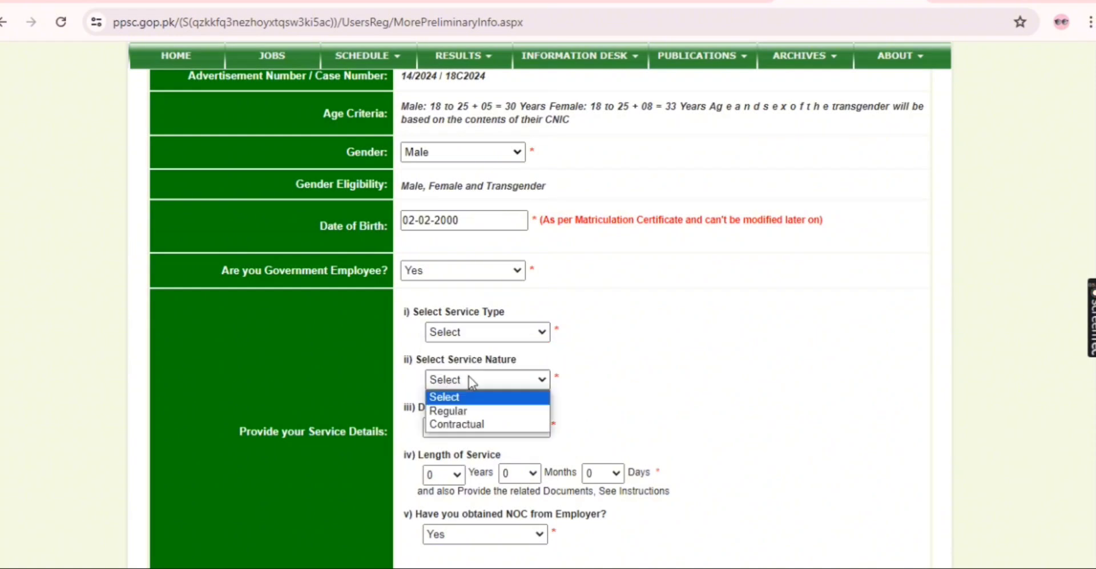
left_click(782, 399)
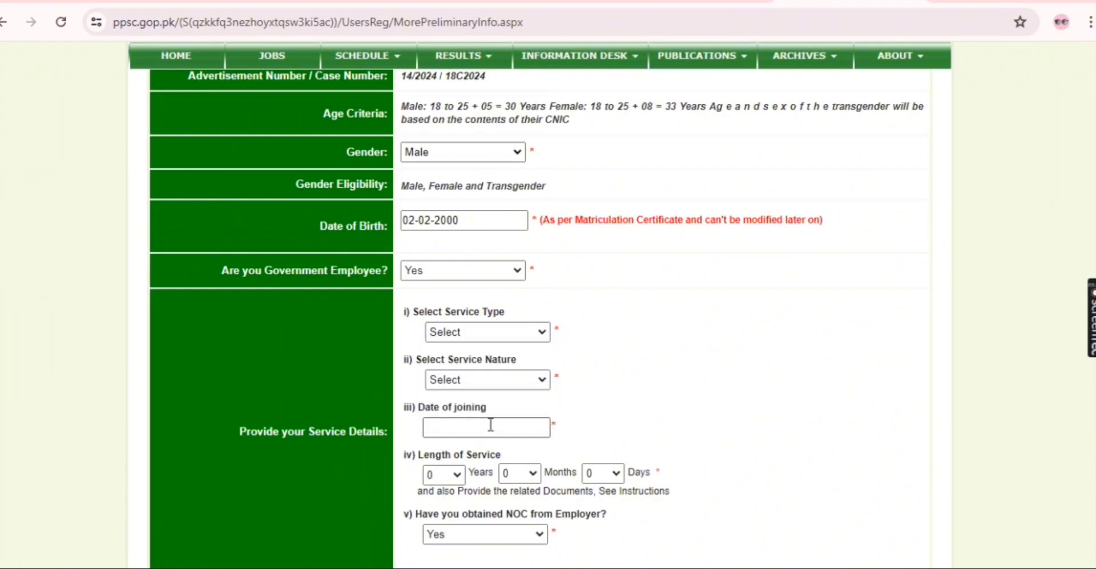
scroll(490, 425, "down", 1)
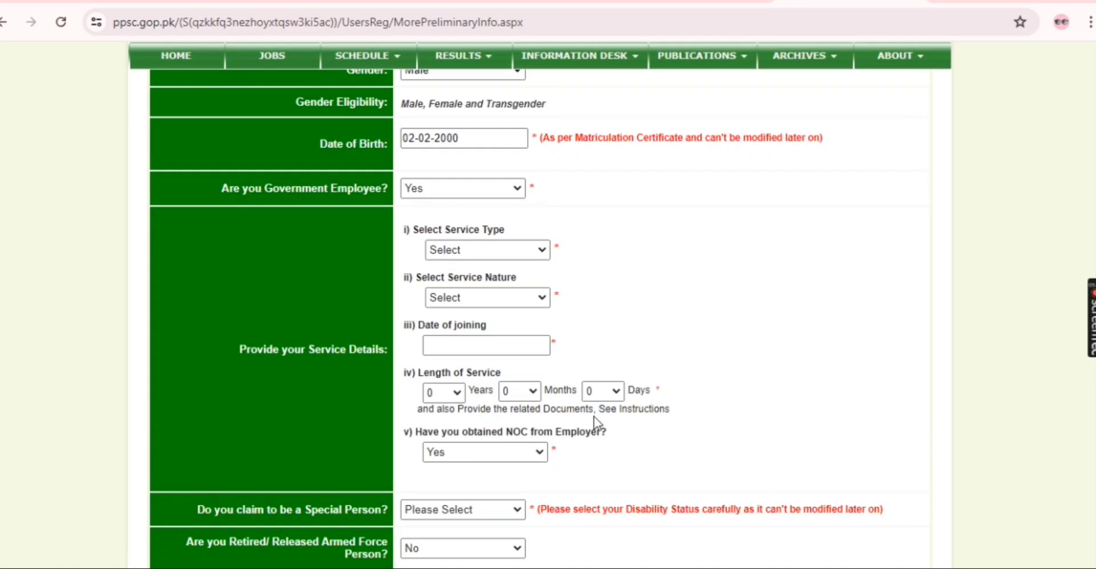
Step: Change the answer to the government employee question to No
scroll(594, 417, "up", 1)
left_click(423, 267)
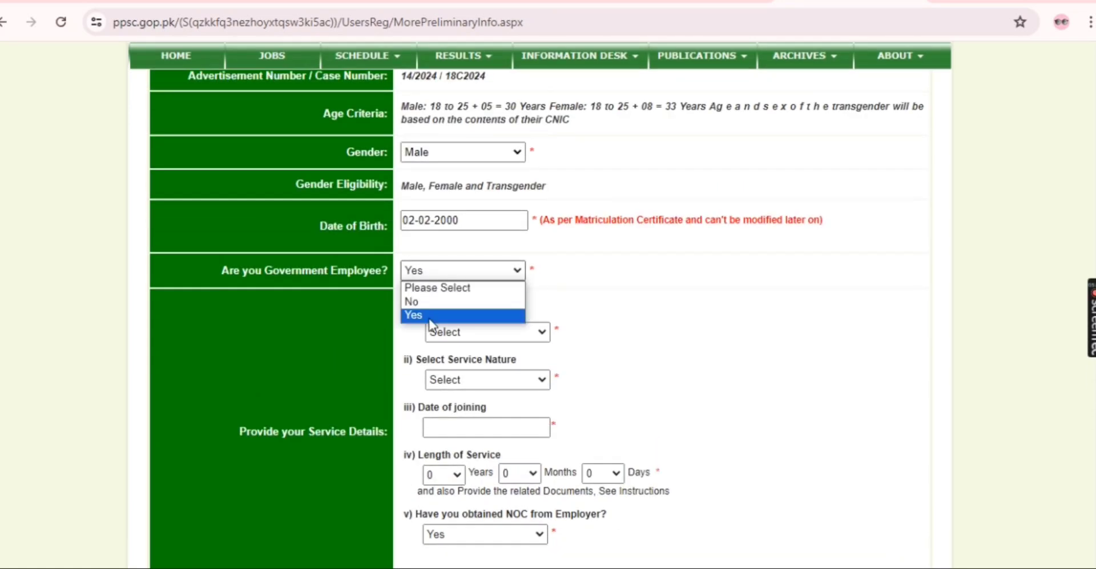
left_click(429, 302)
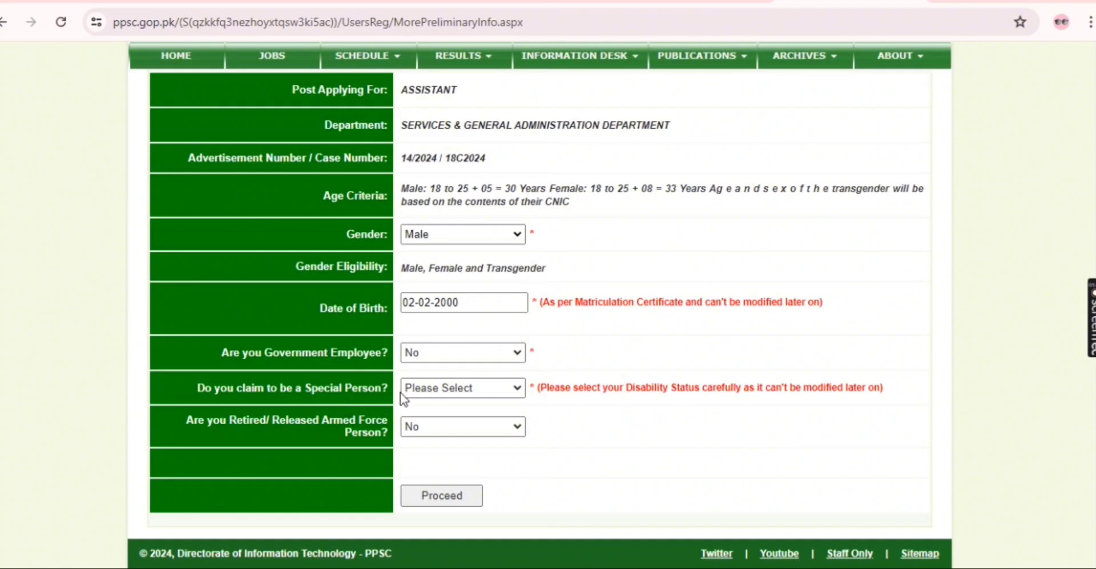
Step: Answer Yes to the question about claiming to be a Special Person and look over the disability detail fields
left_click(461, 389)
left_click(448, 432)
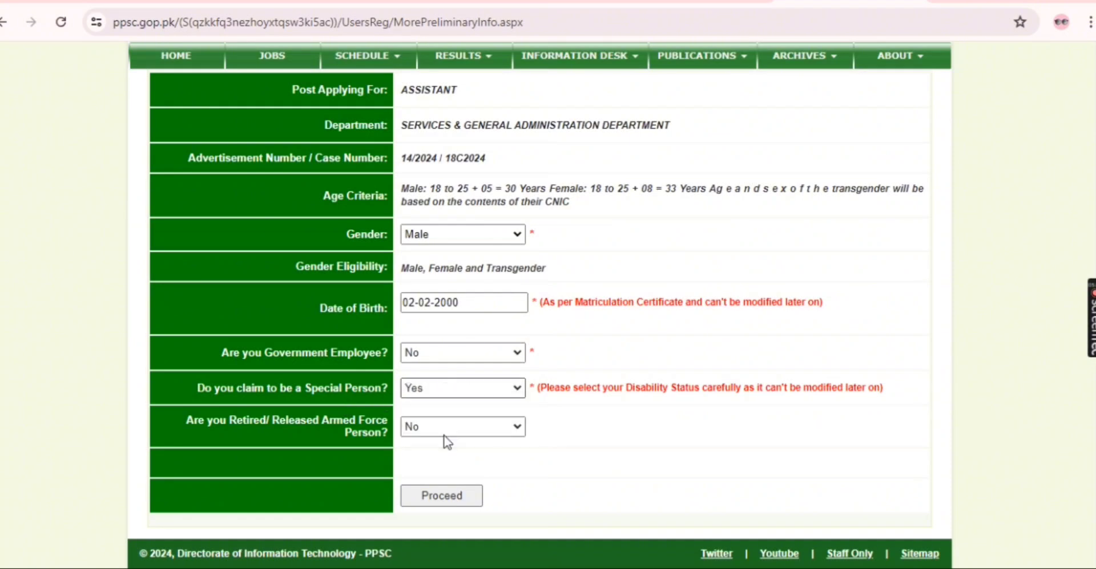
scroll(506, 432, "down", 2)
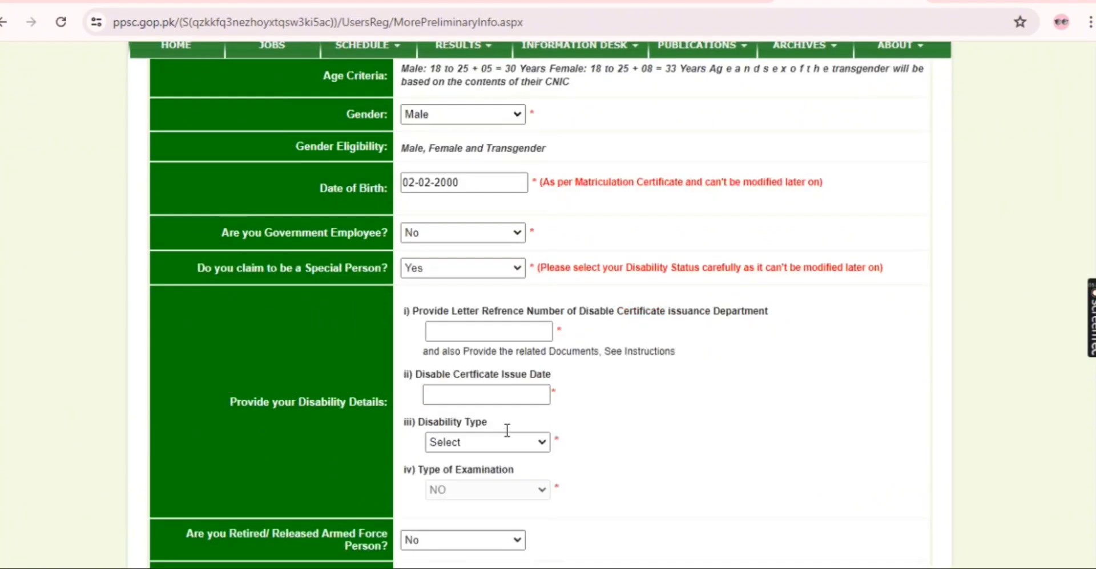
Step: Change the answer to the Special Person question to No
scroll(506, 429, "up", 1)
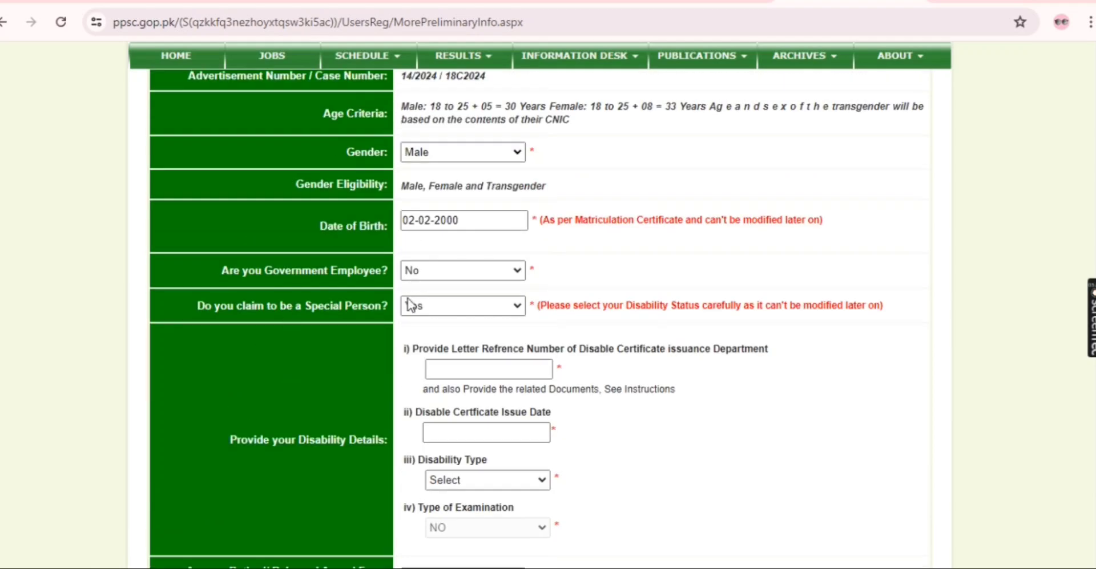
left_click(457, 308)
left_click(456, 338)
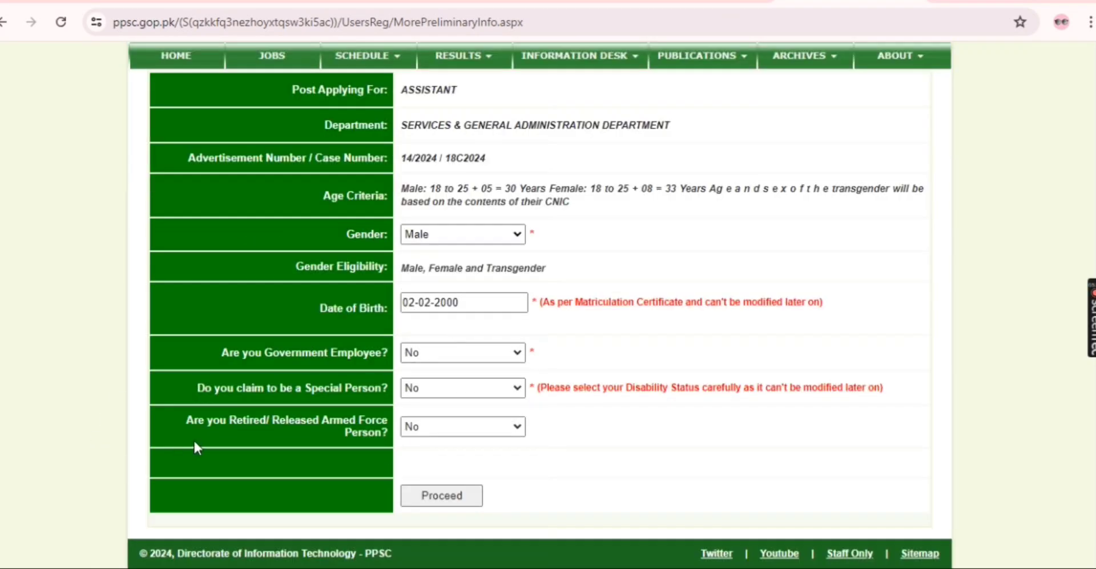
Step: Keep No for Retired/Released Armed Force Person and proceed to the personal information form
left_click(414, 432)
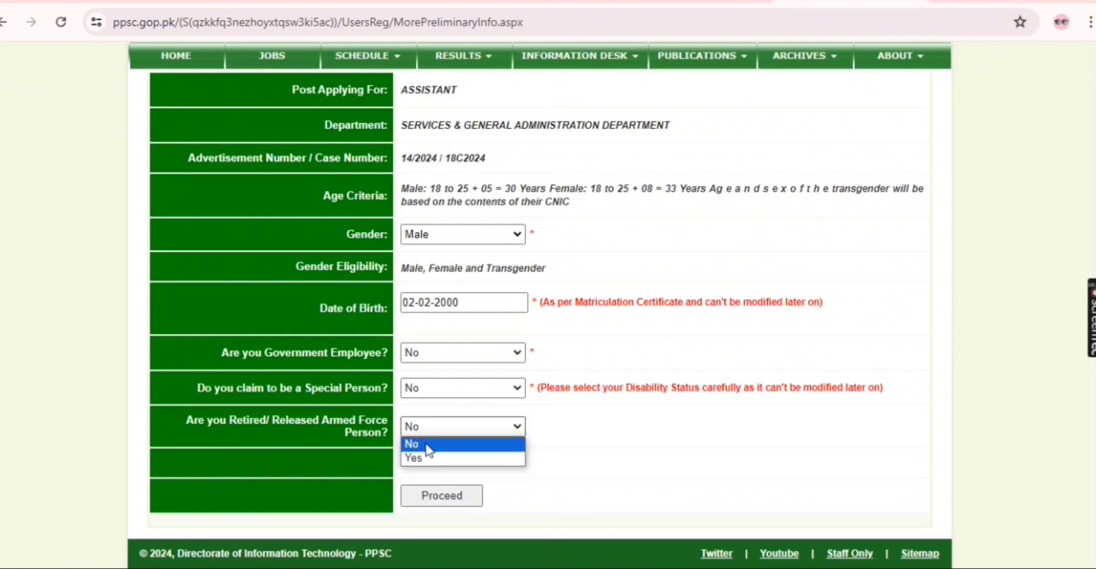
left_click(420, 443)
left_click(461, 499)
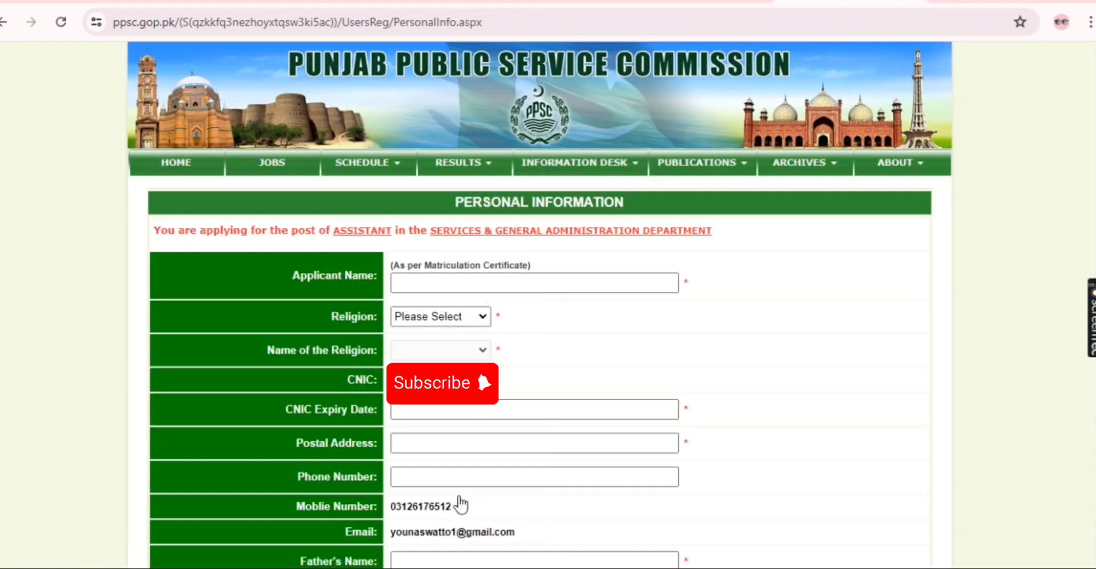
Step: Examine the applicant name, religion, father's name, domicile and marital status fields and their options without filling them in
left_click(449, 285)
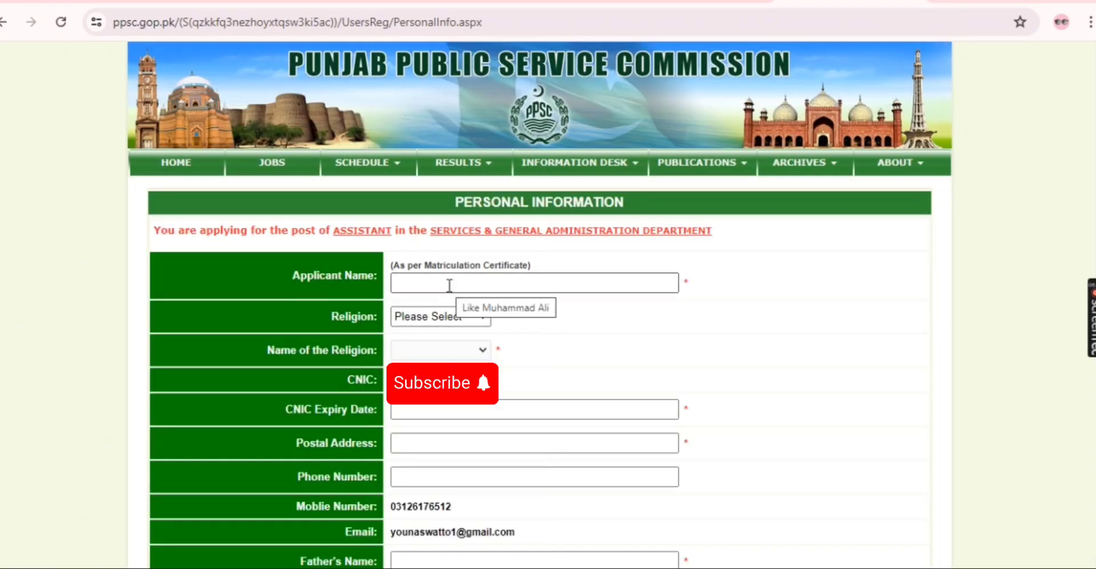
left_click(429, 317)
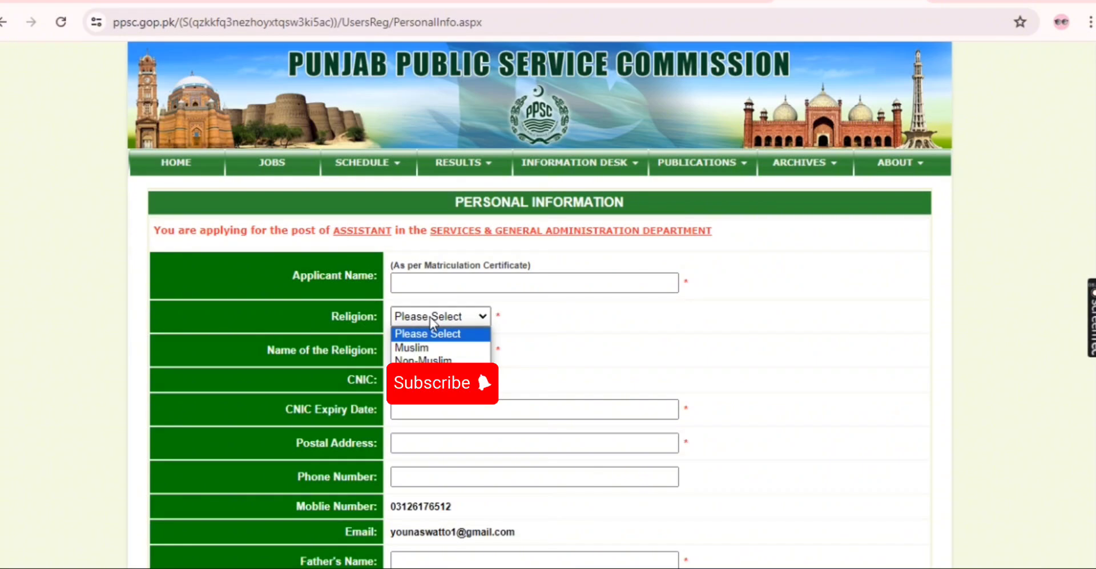
left_click(543, 340)
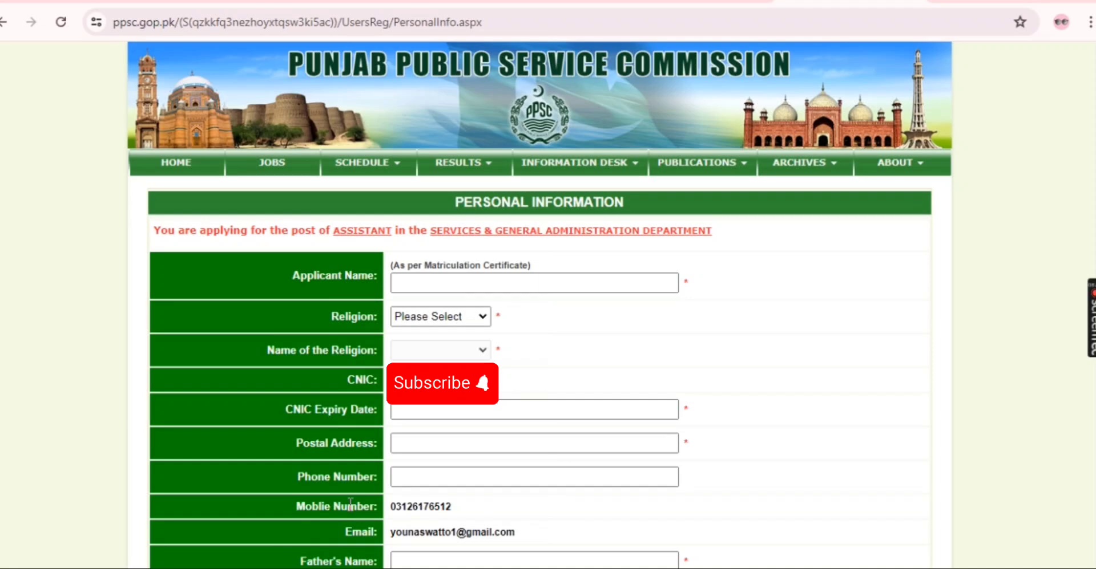
scroll(373, 160, "down", 7)
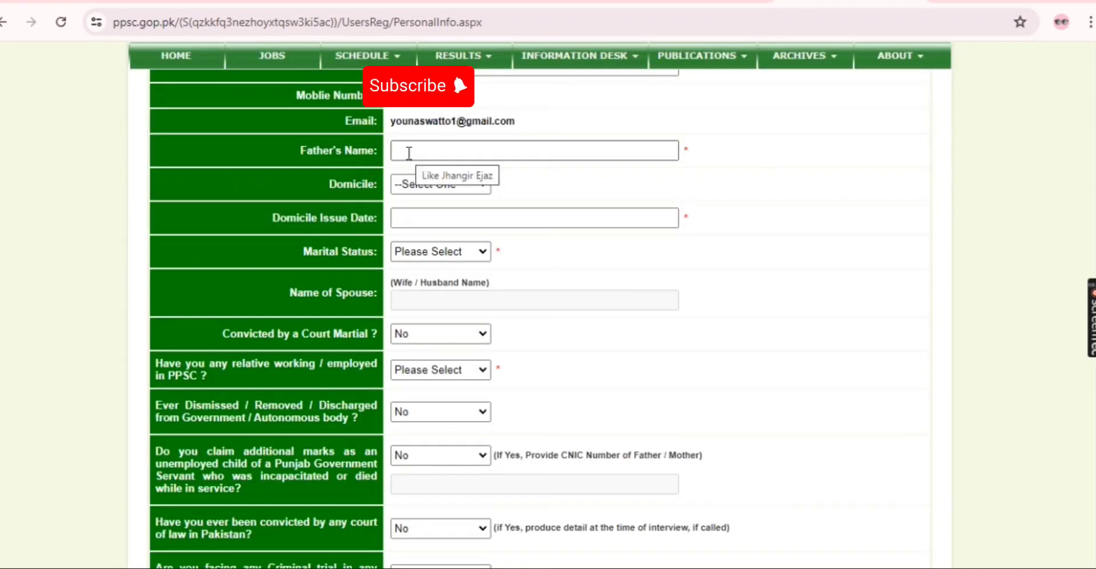
left_click(417, 189)
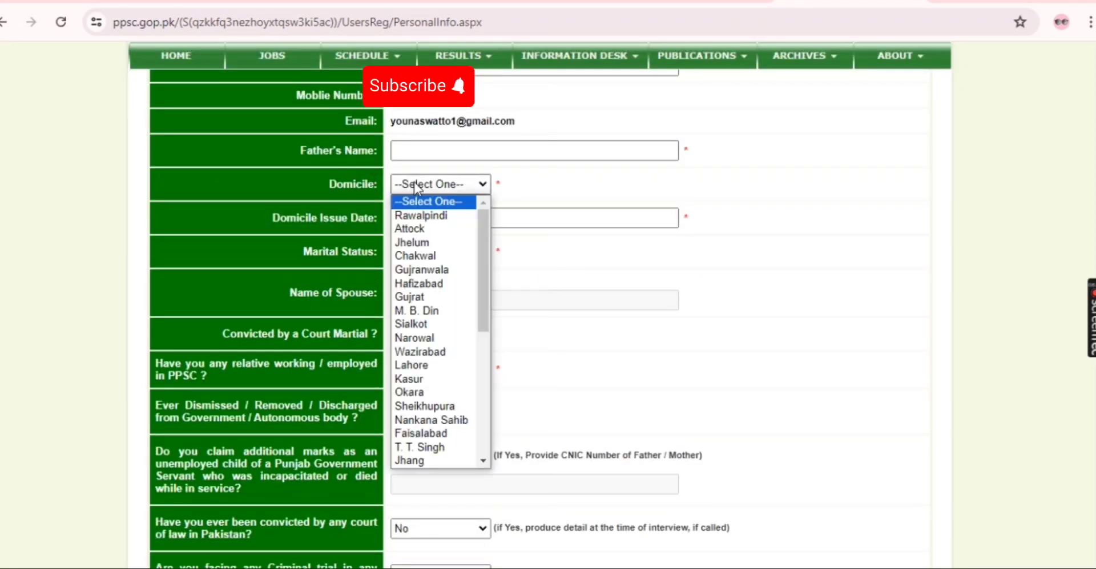
left_click(607, 350)
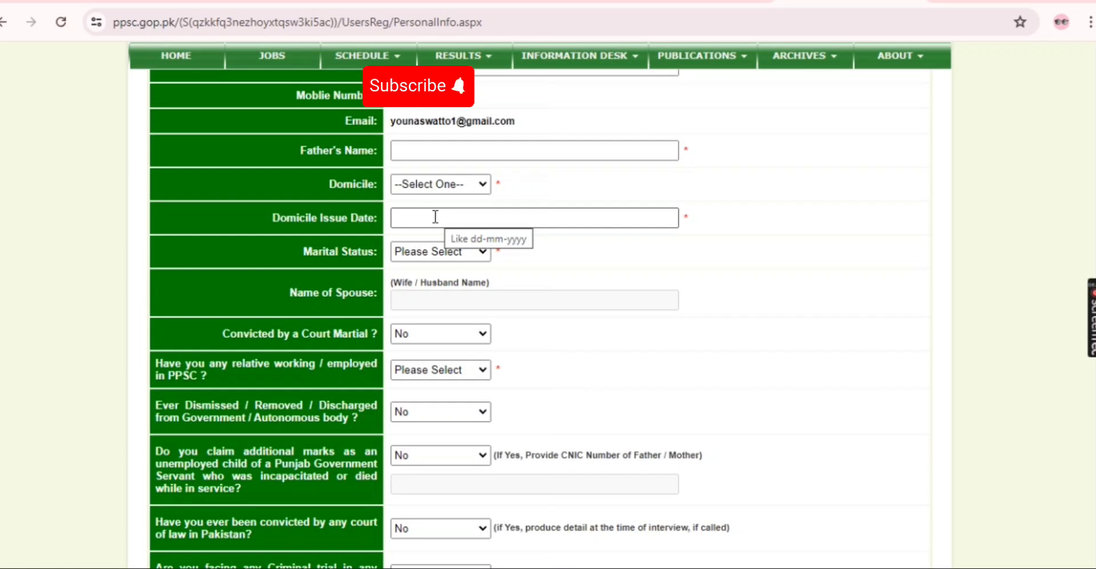
left_click(398, 253)
left_click(625, 281)
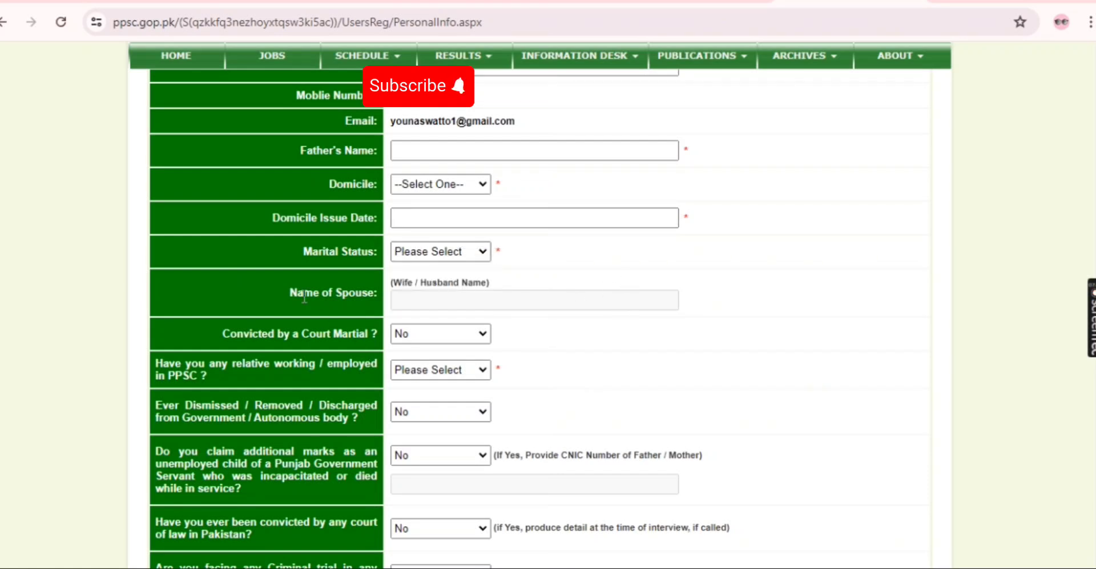
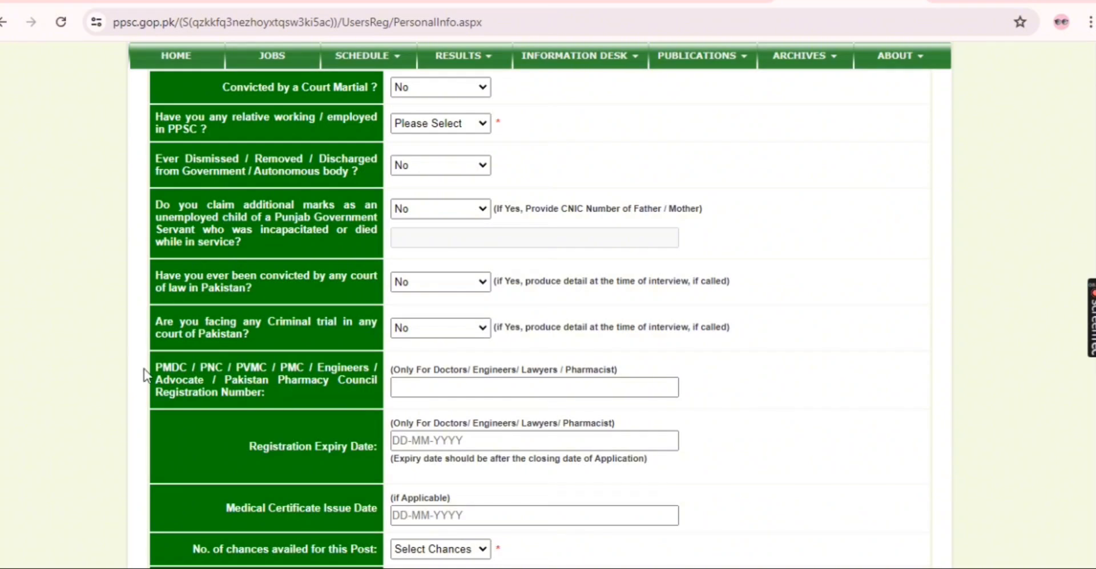
Step: Set the number of chances availed for this post to 0 and the written test / exam / interview center to Lahore
scroll(448, 390, "down", 1)
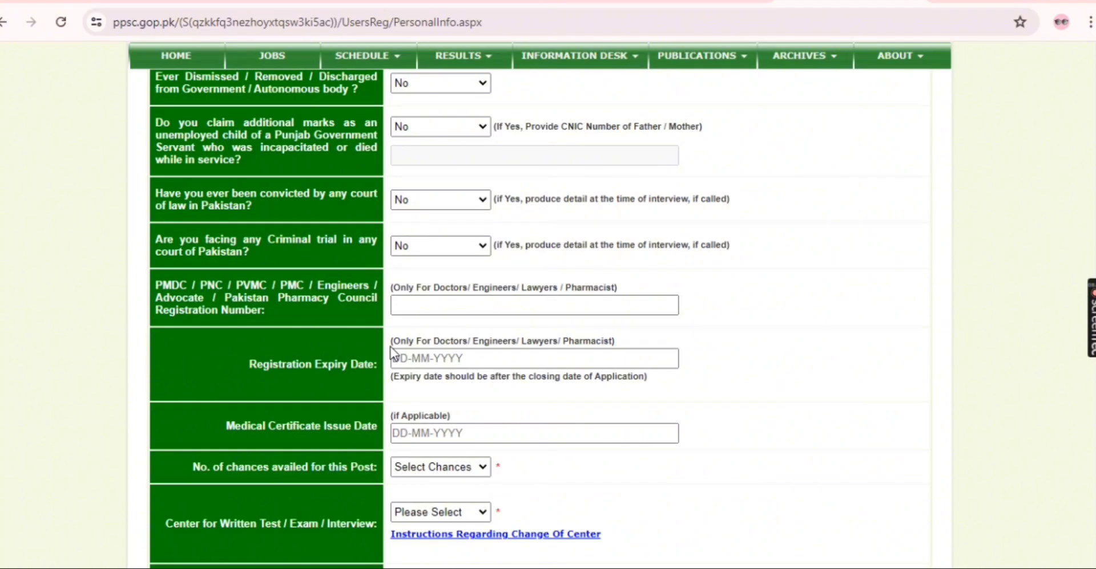
scroll(395, 368, "down", 2)
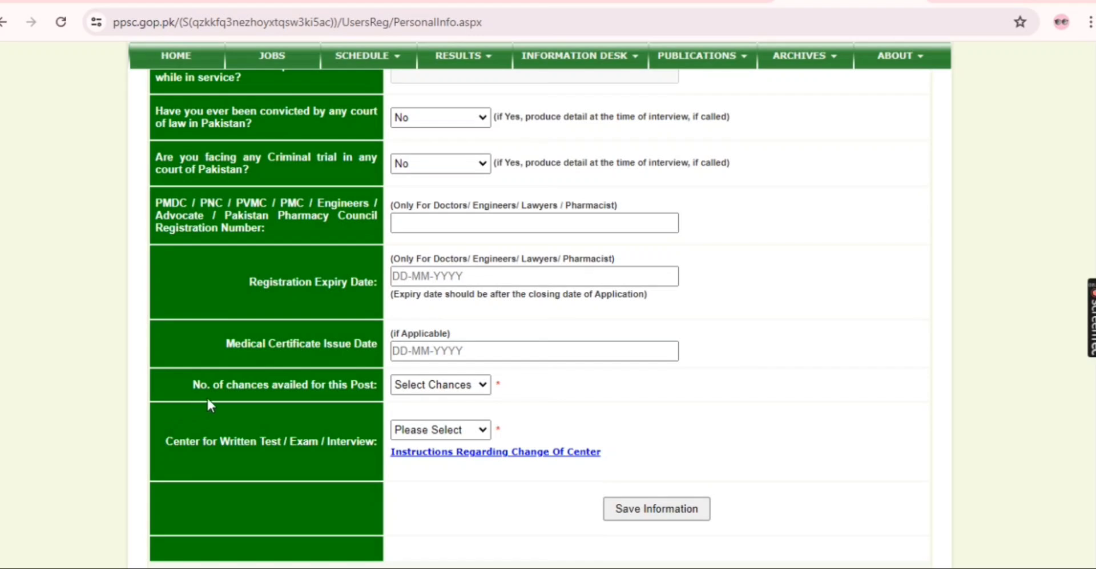
left_click(412, 387)
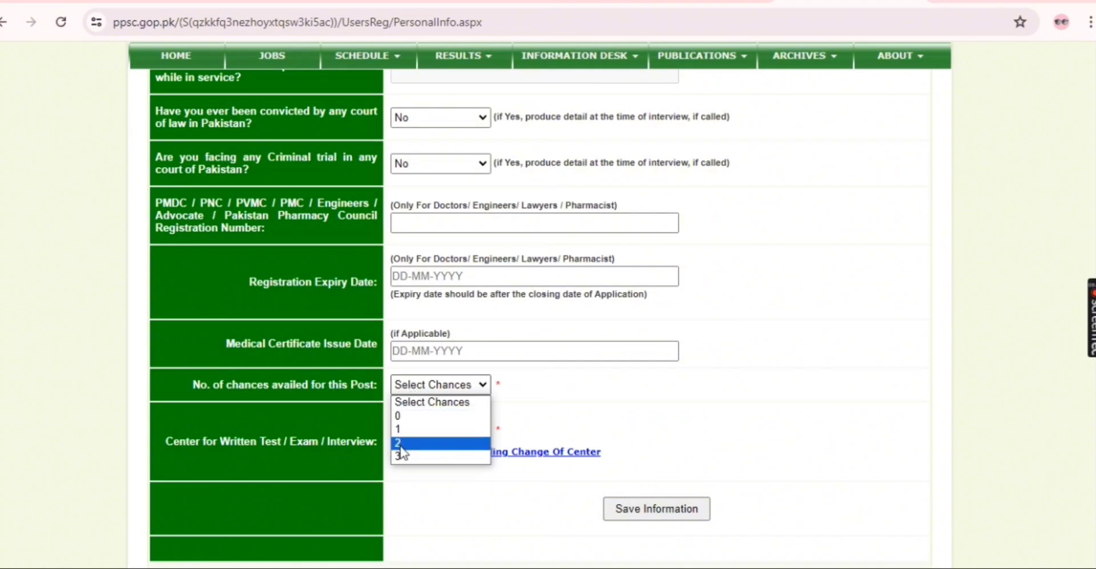
left_click(402, 416)
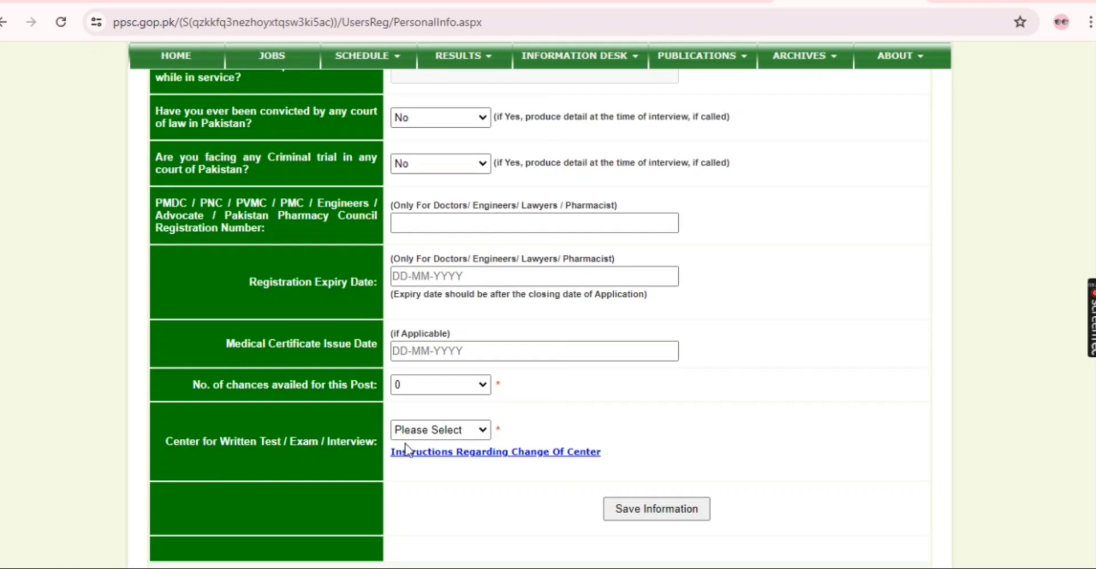
left_click(456, 431)
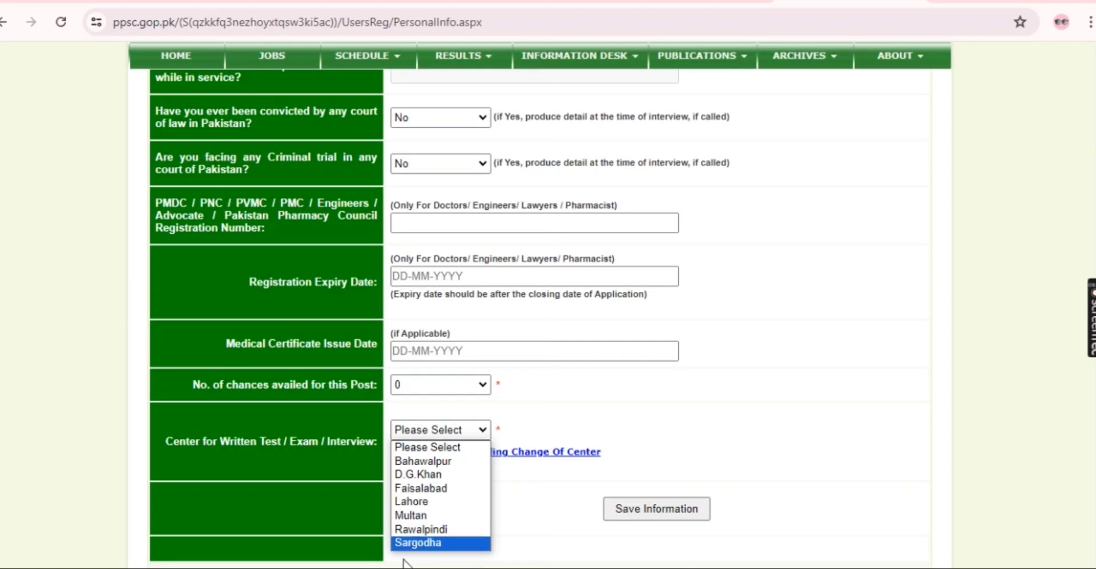
left_click(425, 502)
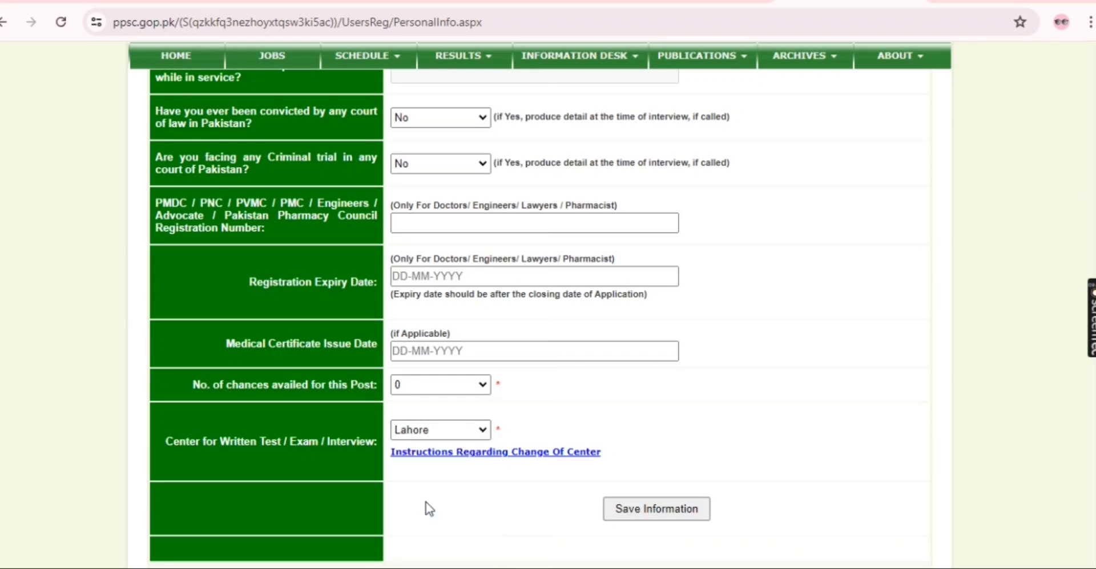
Step: Review the whole personal information form and save the information
scroll(429, 509, "up", 15)
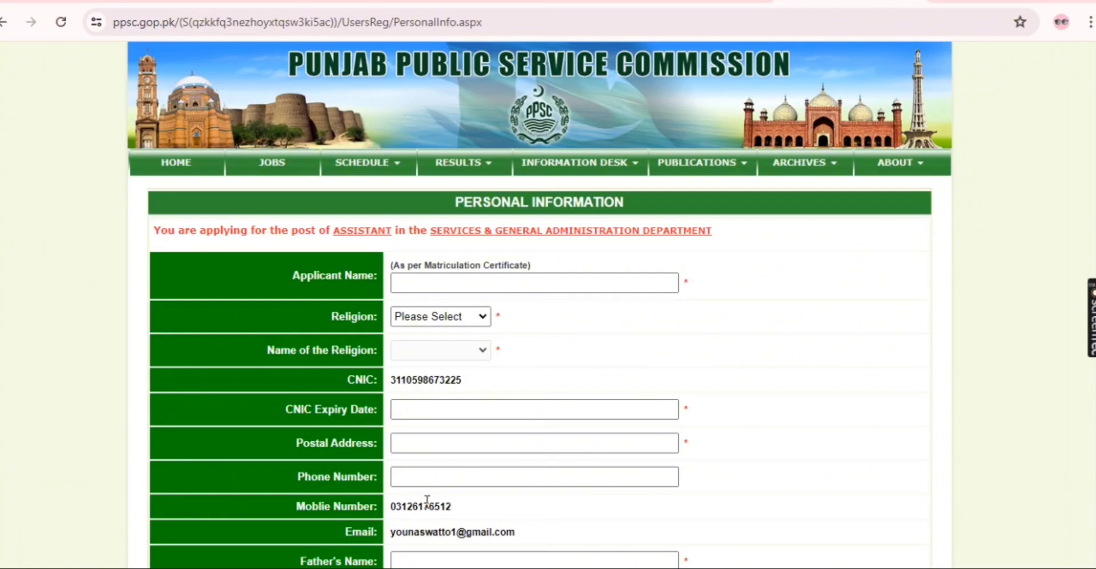
scroll(427, 501, "down", 15)
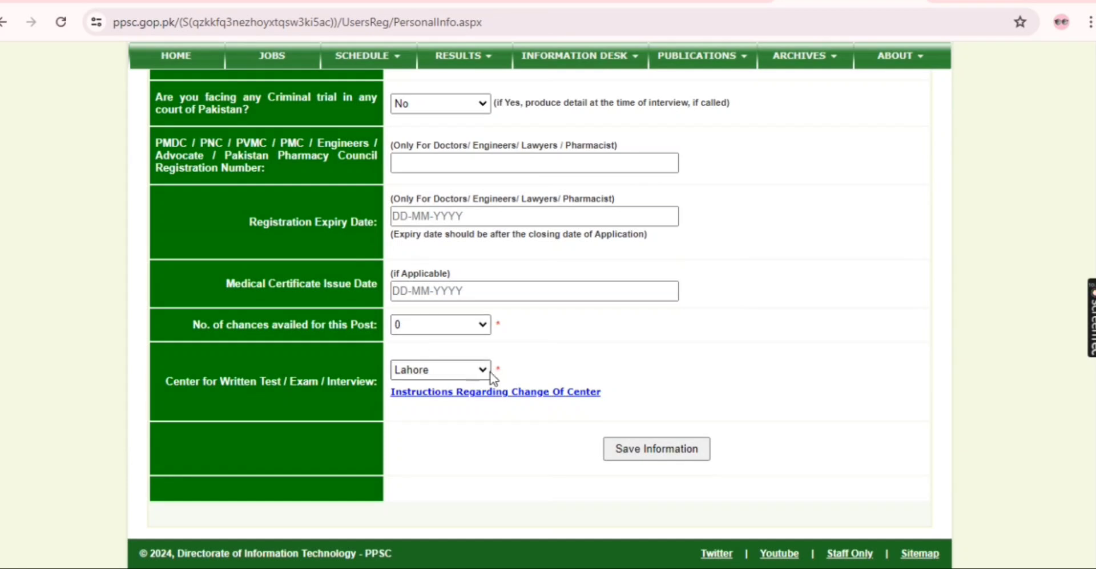
left_click(618, 449)
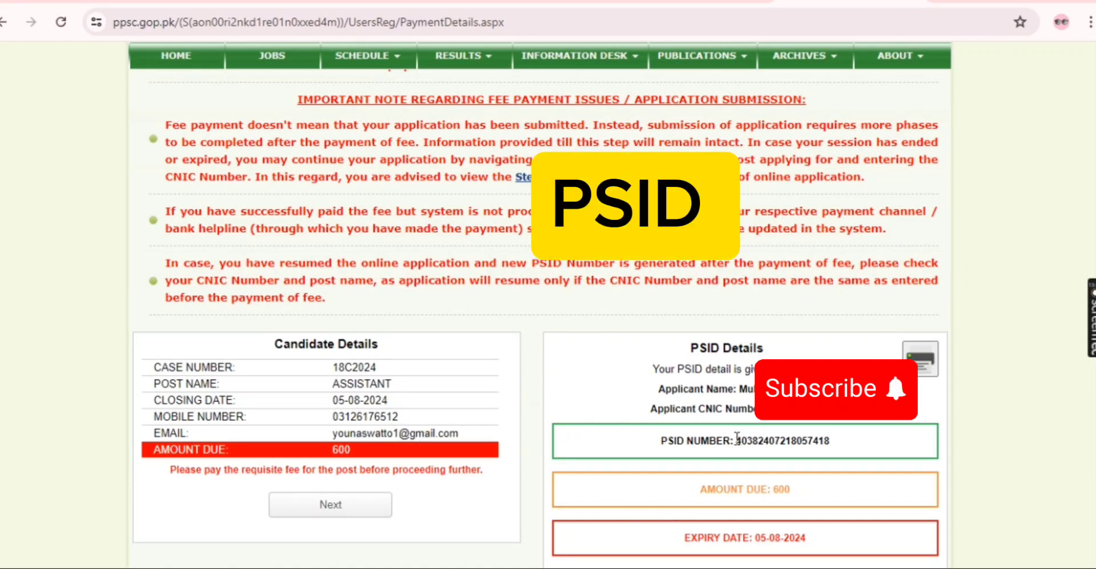
Step: Check the PSID number in the payment details, switch to the ePay Punjab e-mail on the phone and copy the PSID number from it
left_click_drag(737, 438, 824, 441)
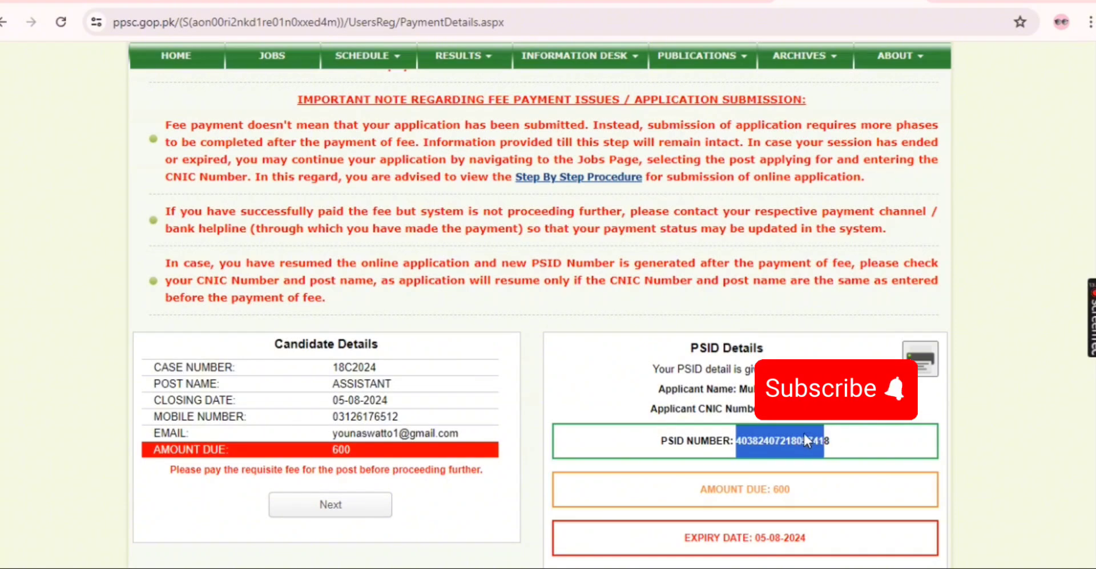
left_click(783, 497)
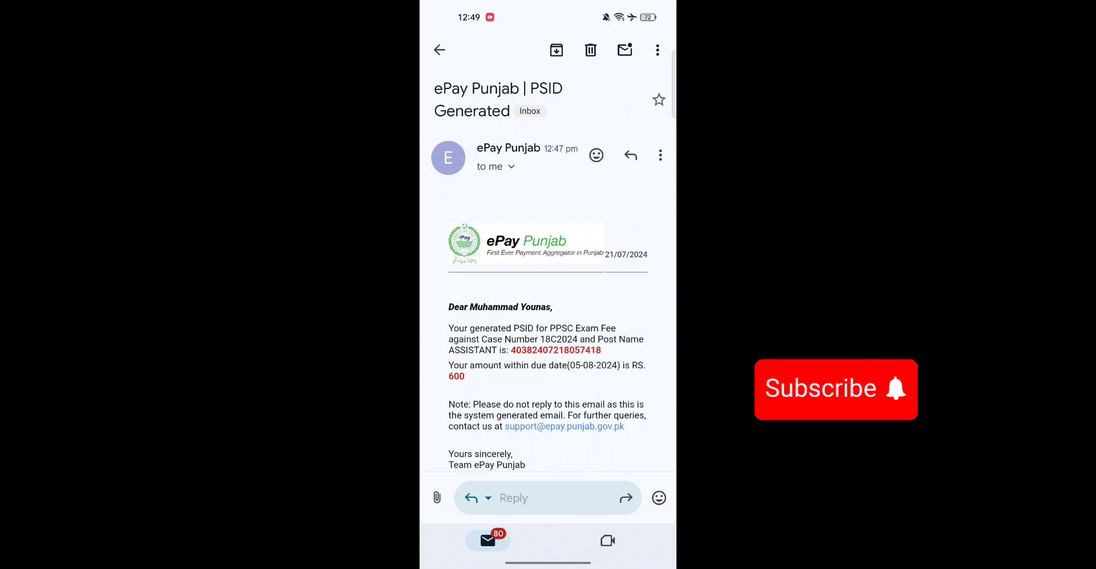
double_click(550, 350)
key("ctrl+c")
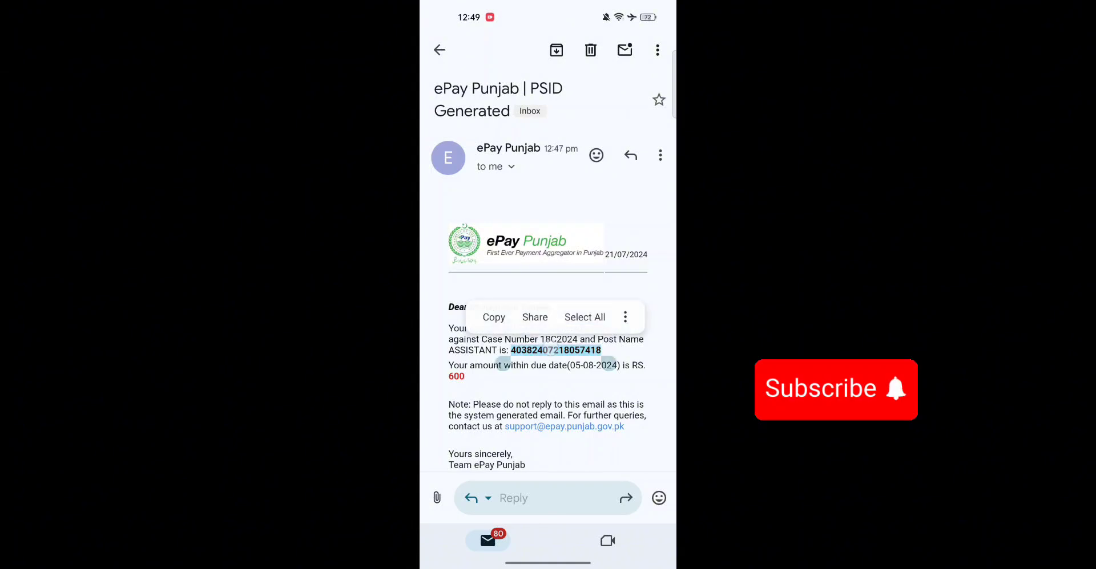
left_click(493, 317)
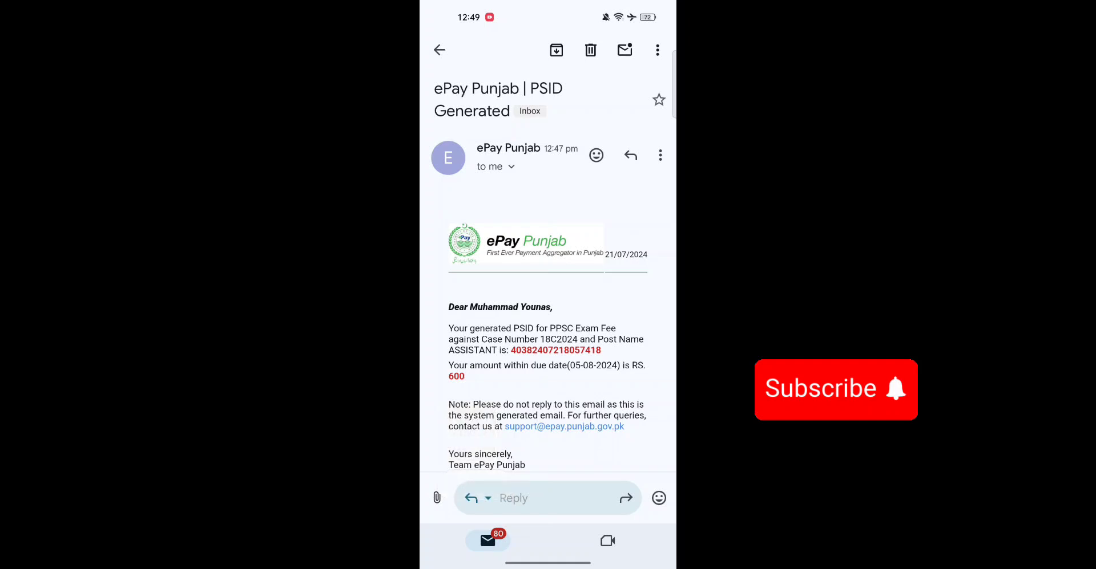
Step: Switch to the easypaisa app, dismiss the account upgrade offer and open Punjab Mutation Fees among the government fees
left_click_drag(514, 564, 639, 562)
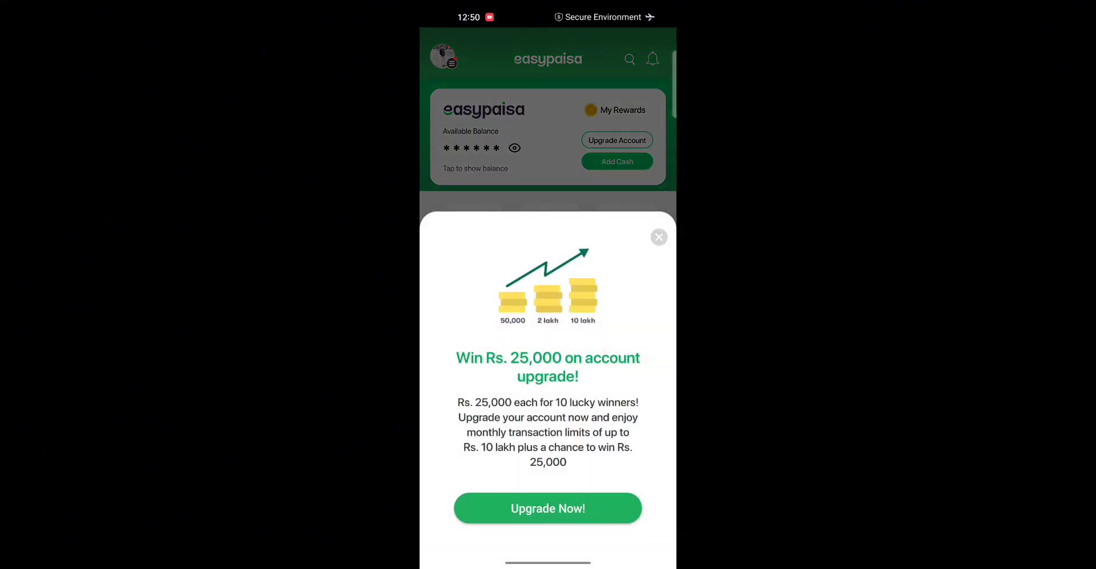
left_click(659, 237)
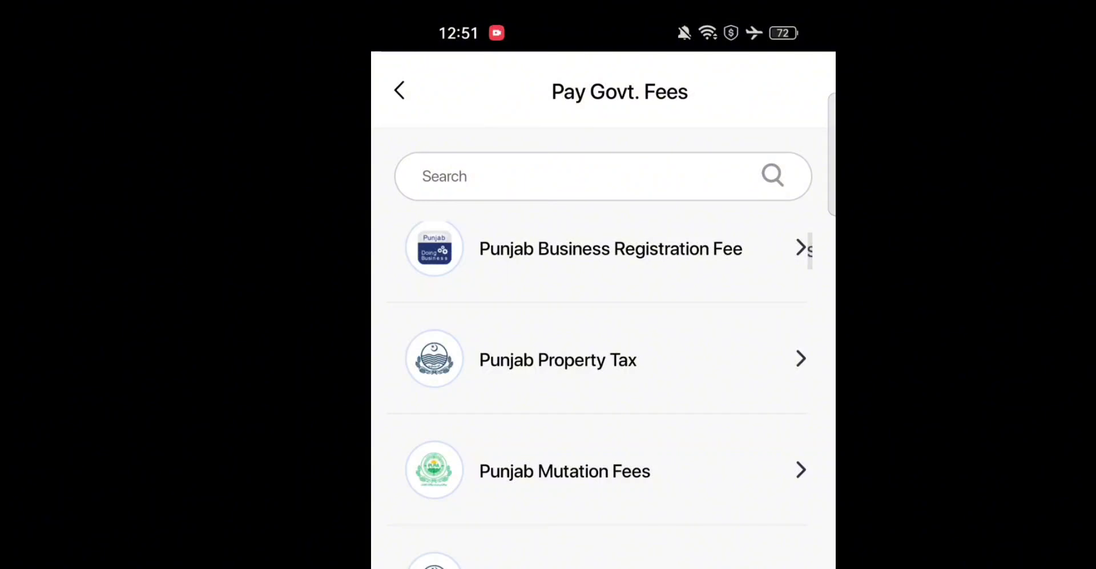
left_click(622, 465)
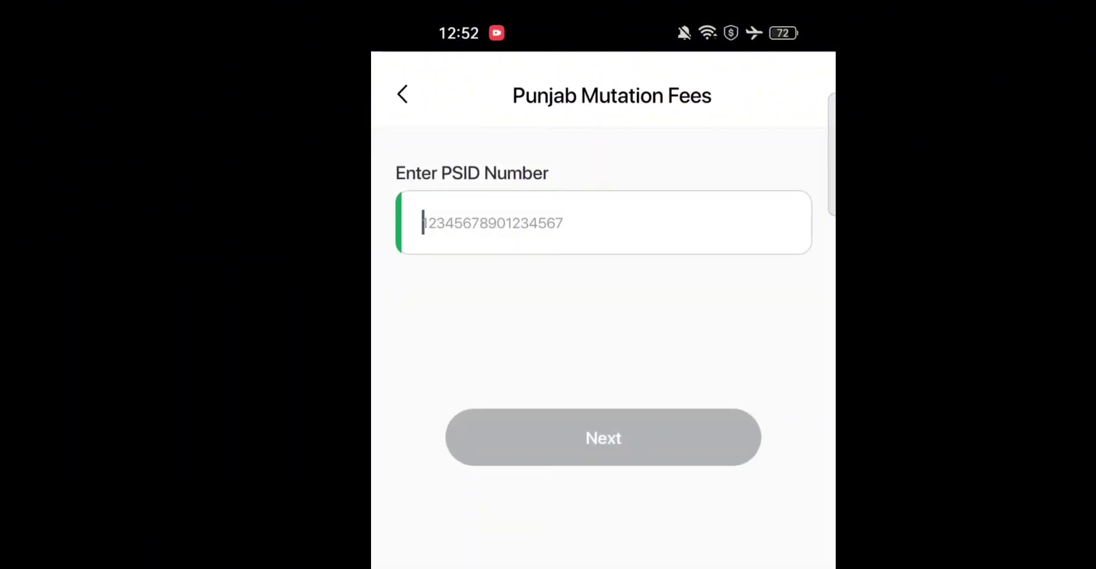
Step: Paste the copied PSID number into the Punjab Mutation Fees form and look up its bill
left_click(568, 222)
left_click(422, 254)
left_click(445, 161)
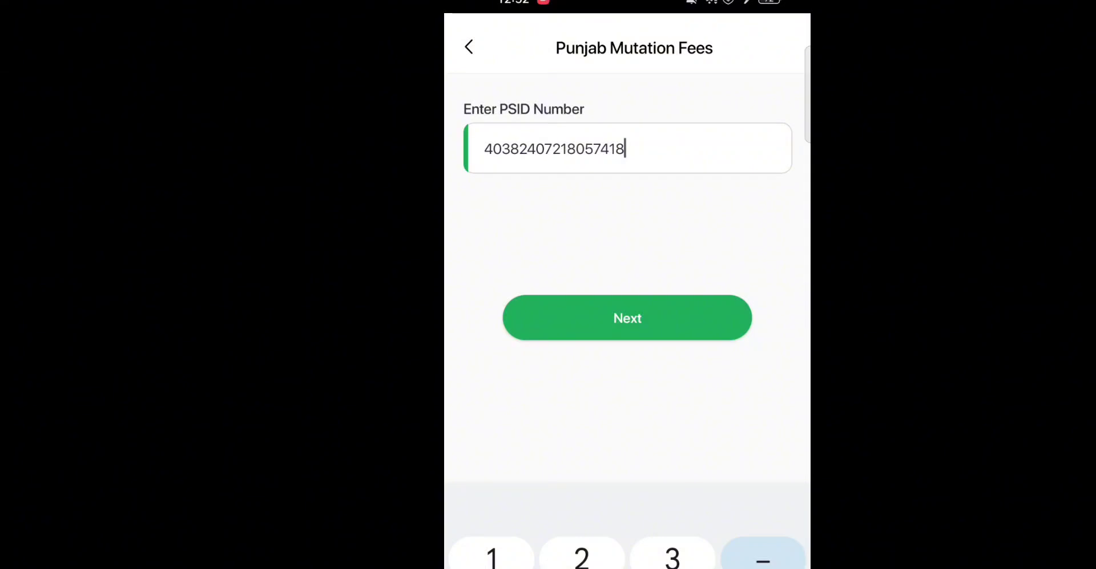
left_click(627, 318)
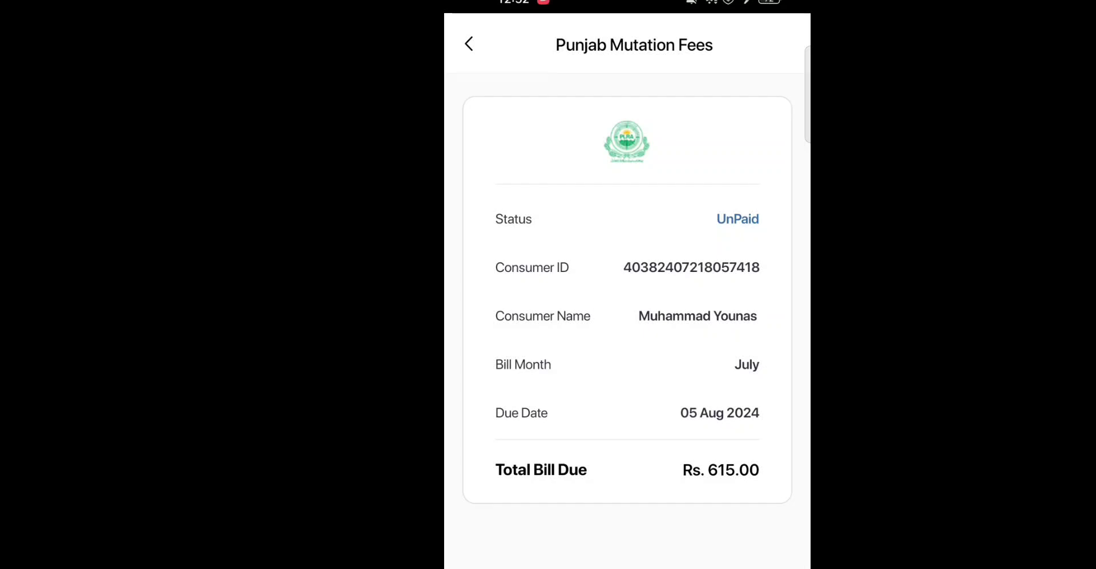
Step: Choose to pay the PSID bill in full and submit the payment from the easypaisa account
scroll(627, 286, "down", 3)
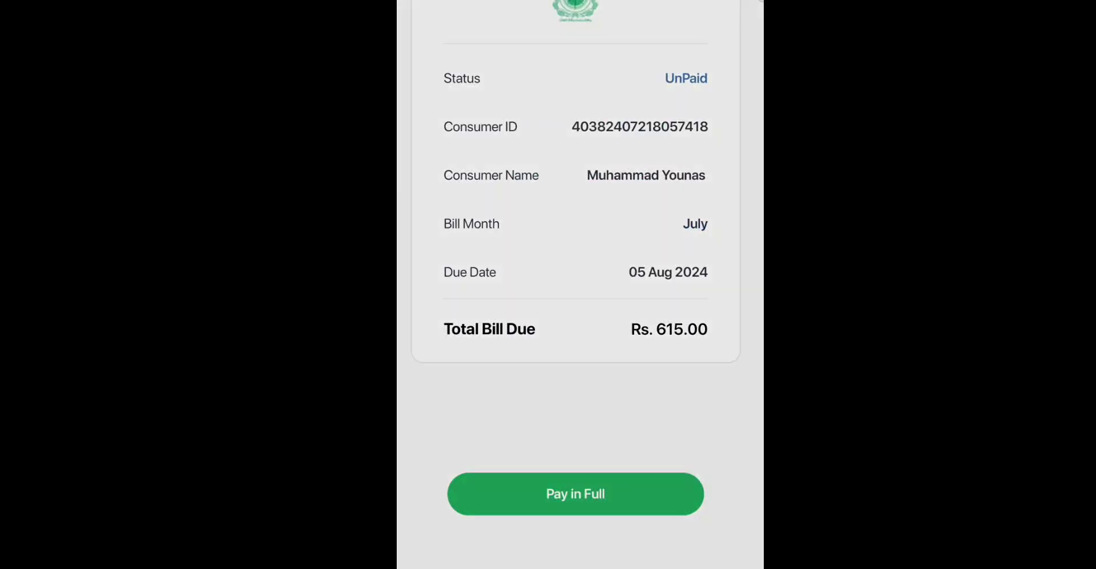
left_click(575, 494)
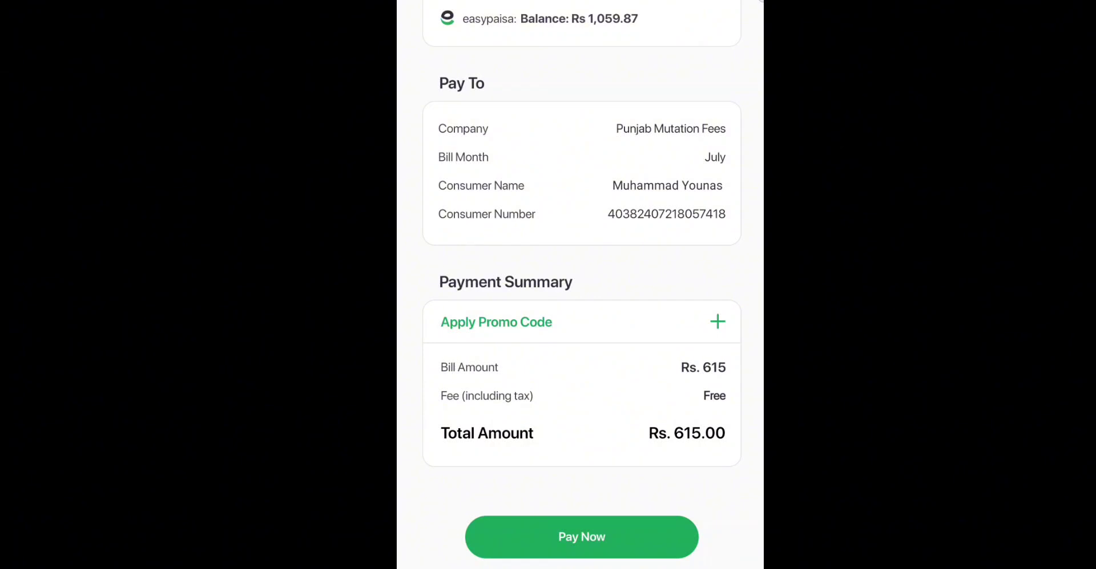
left_click(644, 547)
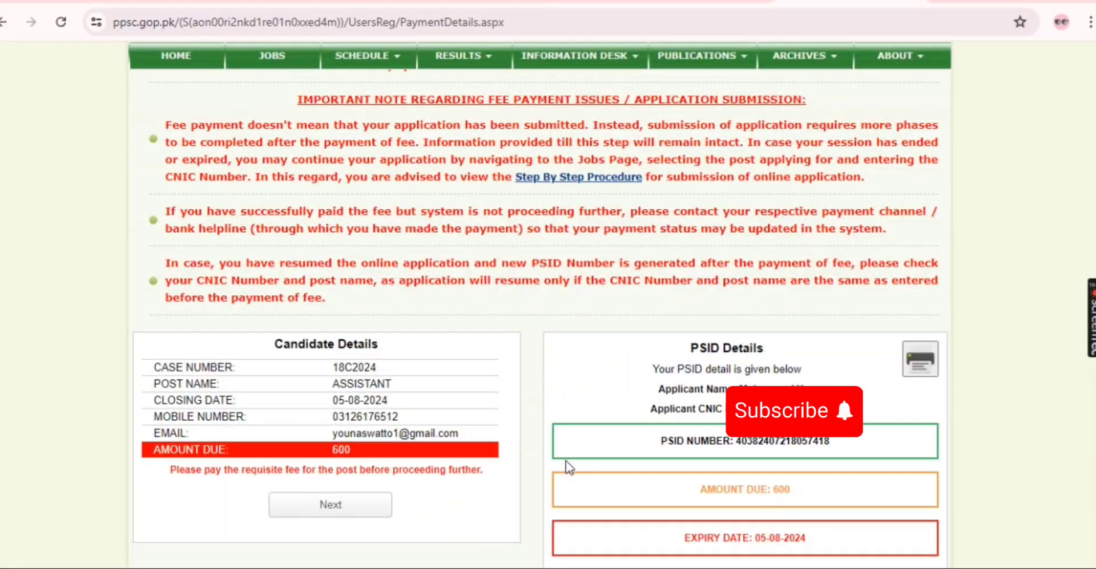
Step: Return to the PPSC payment details, continue to the application profile and upload 32.9 KB.jpg from the Desktop as the candidate's picture
left_click(359, 511)
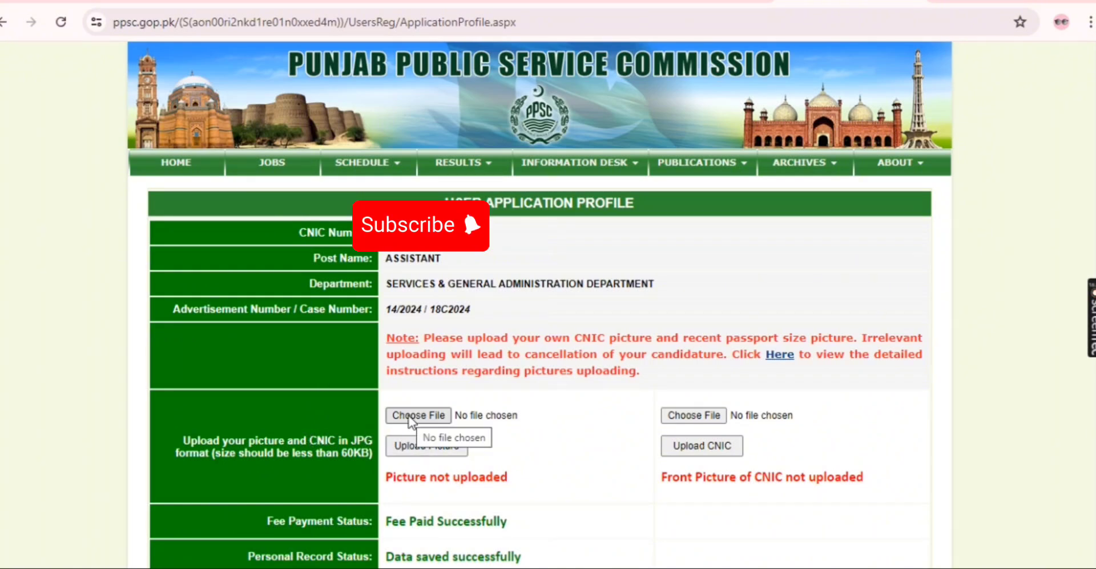
left_click(726, 449)
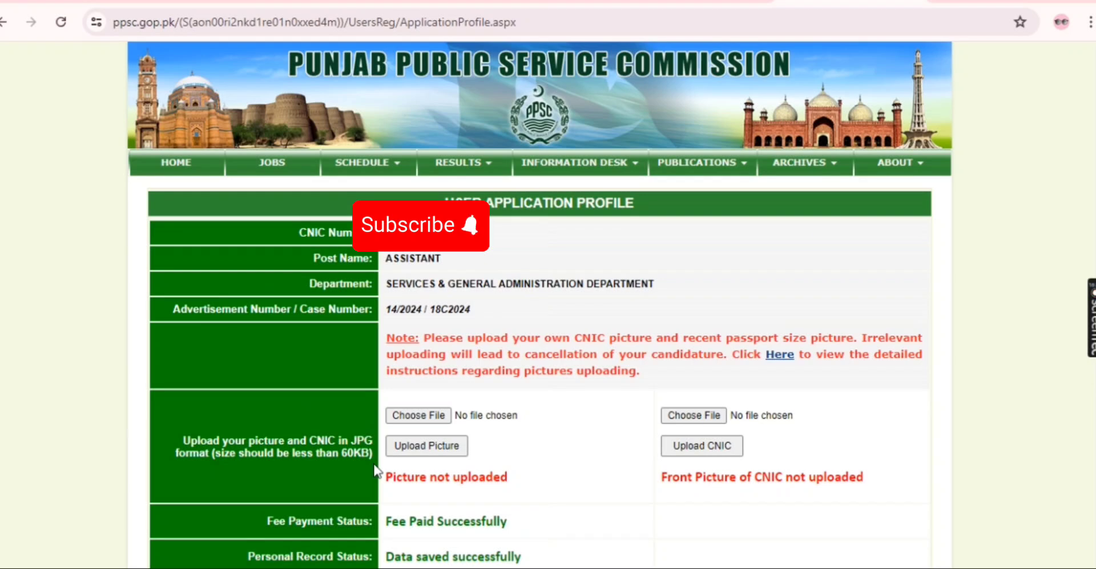
left_click(424, 416)
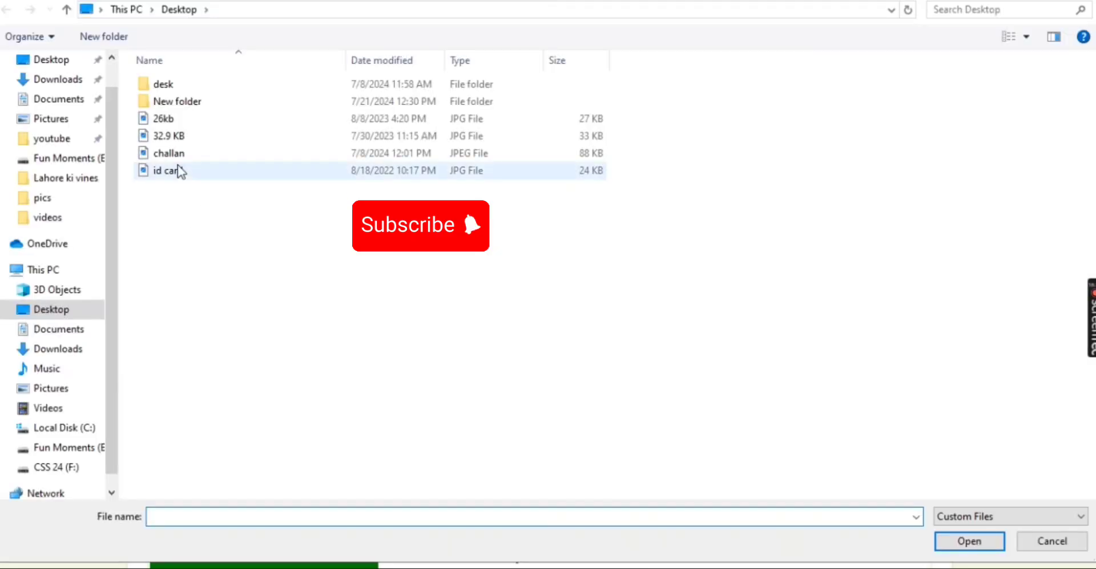
left_click(176, 137)
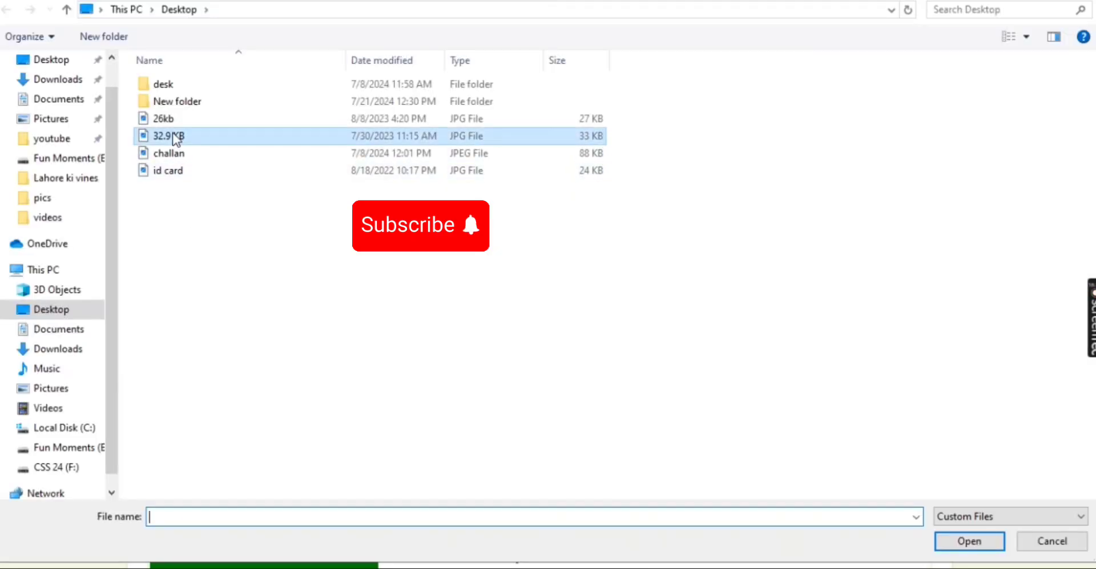
left_click(949, 544)
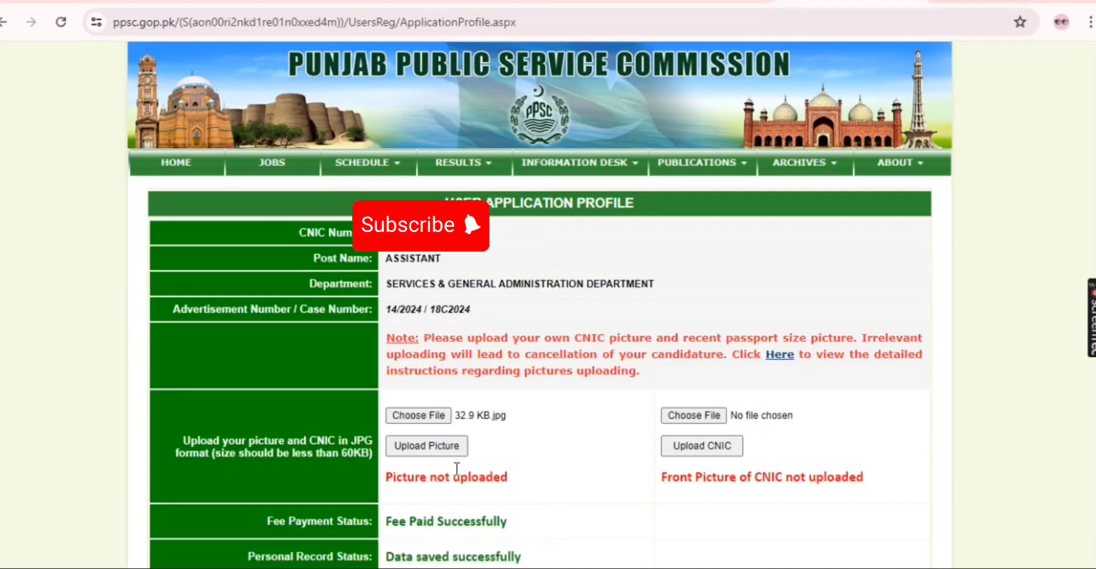
left_click(443, 450)
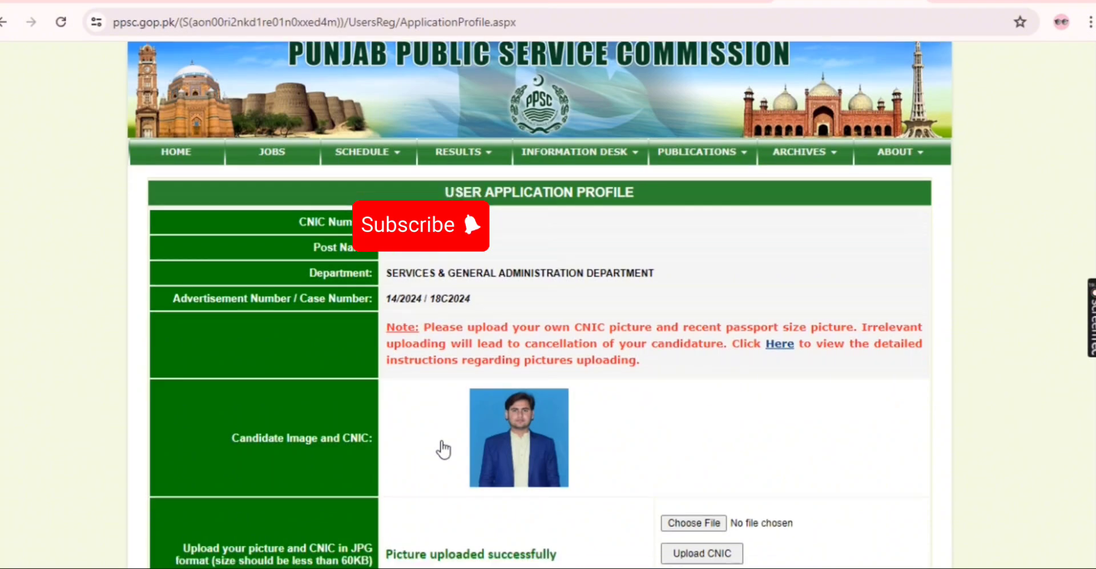
Step: Upload id card.jpg from the Desktop as the front picture of the CNIC
scroll(443, 450, "down", 3)
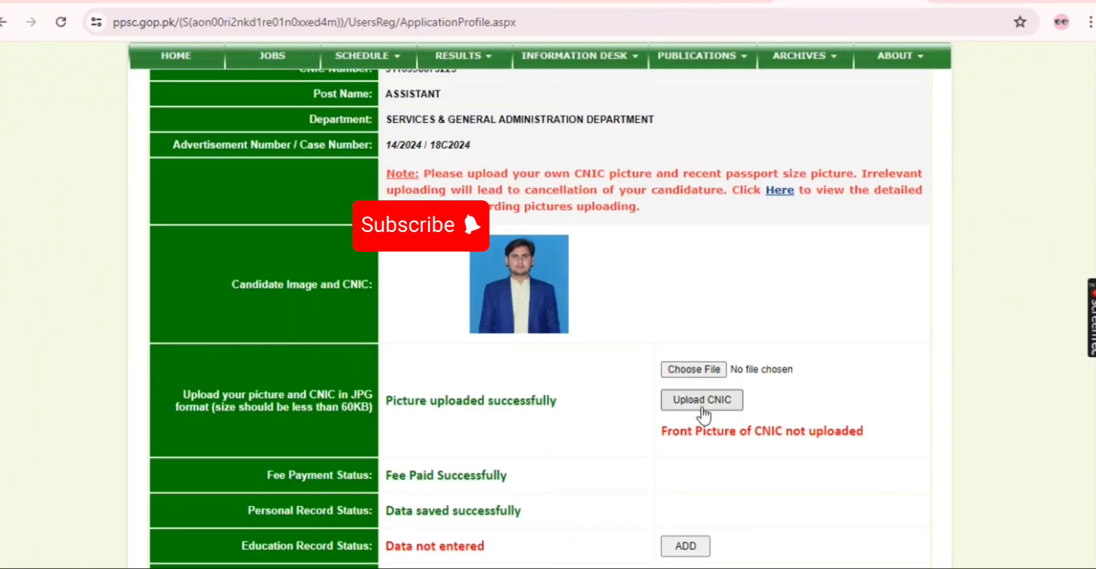
left_click(683, 372)
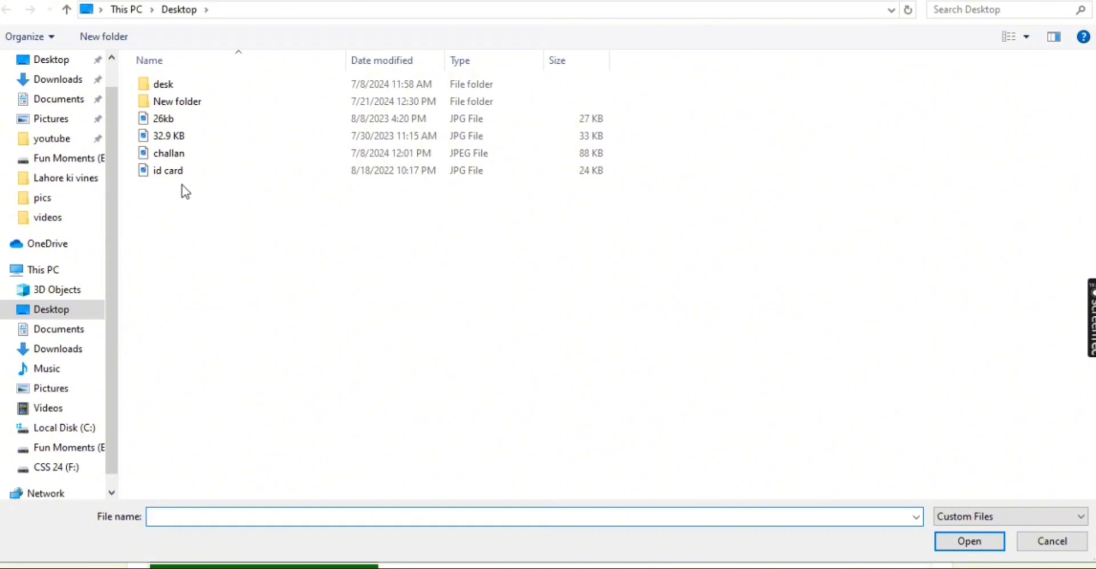
left_click(172, 175)
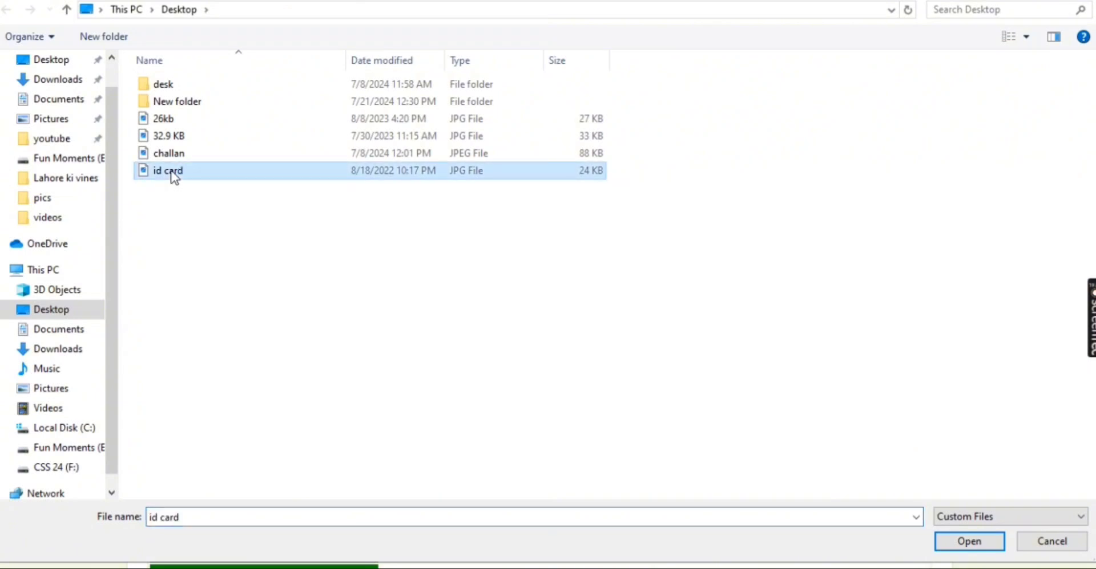
left_click(981, 551)
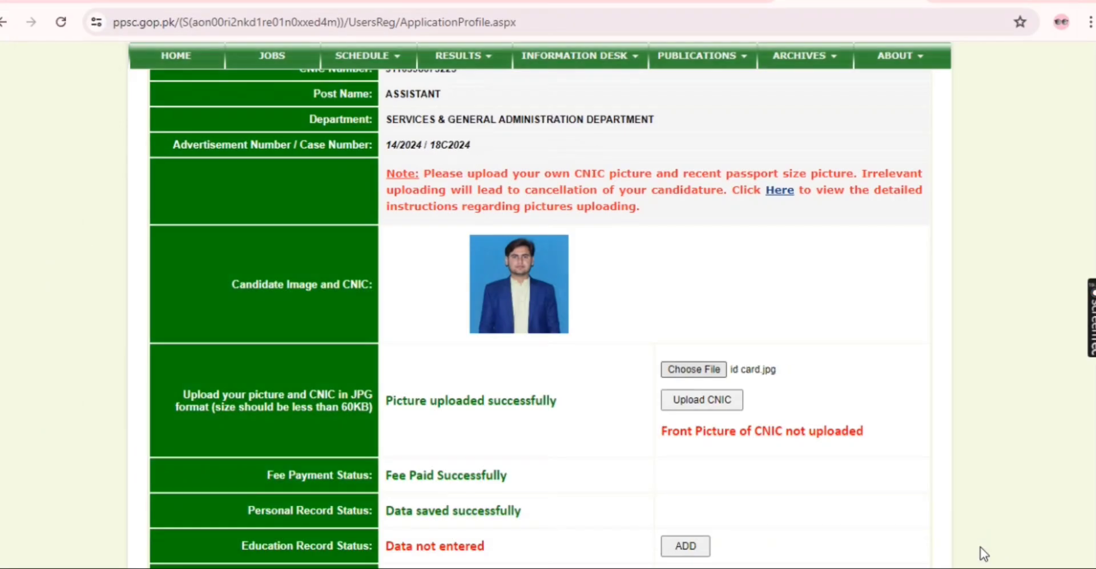
left_click(690, 401)
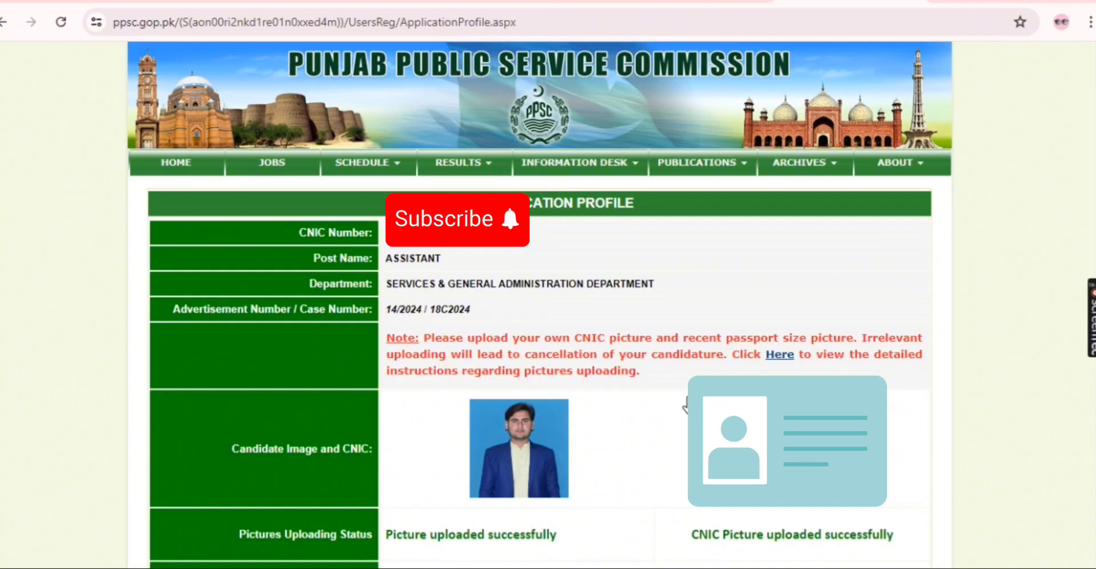
Step: Start adding the education record with qualification set 1 (Matriculation, Intermediate, Graduation) and confirm the set
scroll(683, 413, "down", 5)
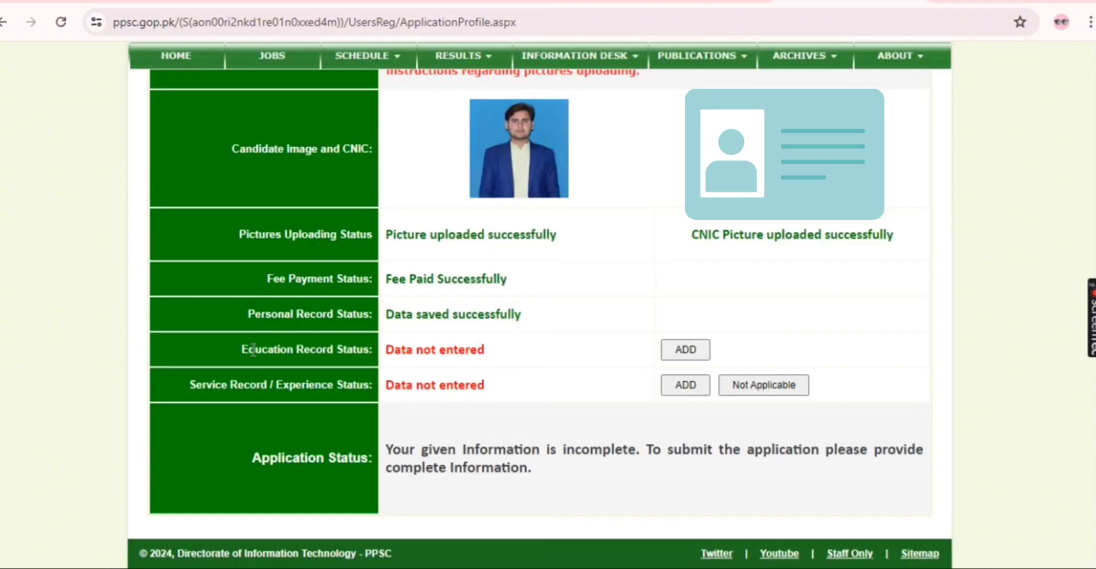
left_click(679, 358)
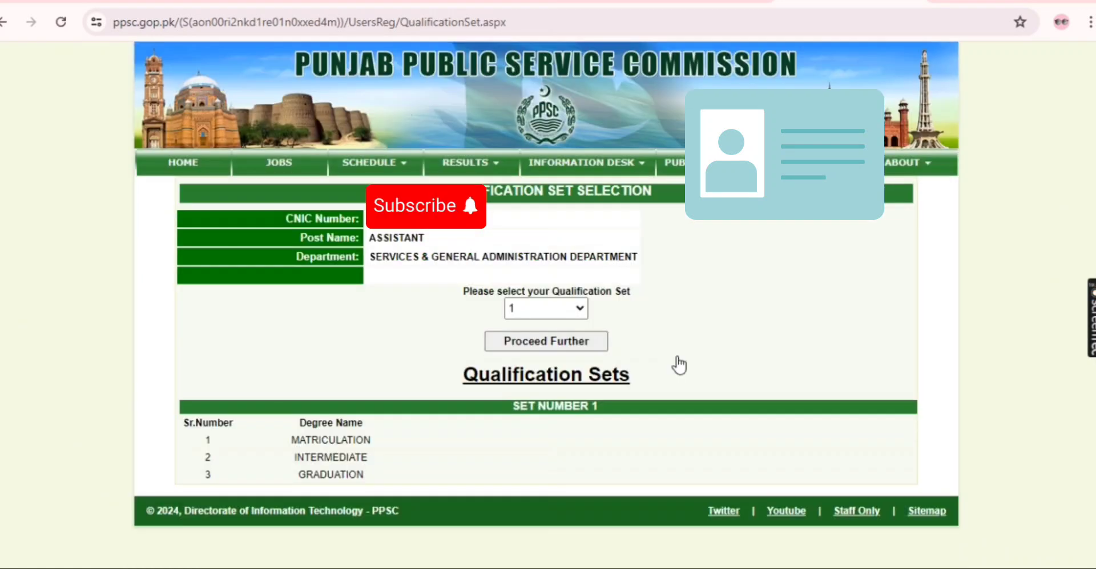
left_click(576, 314)
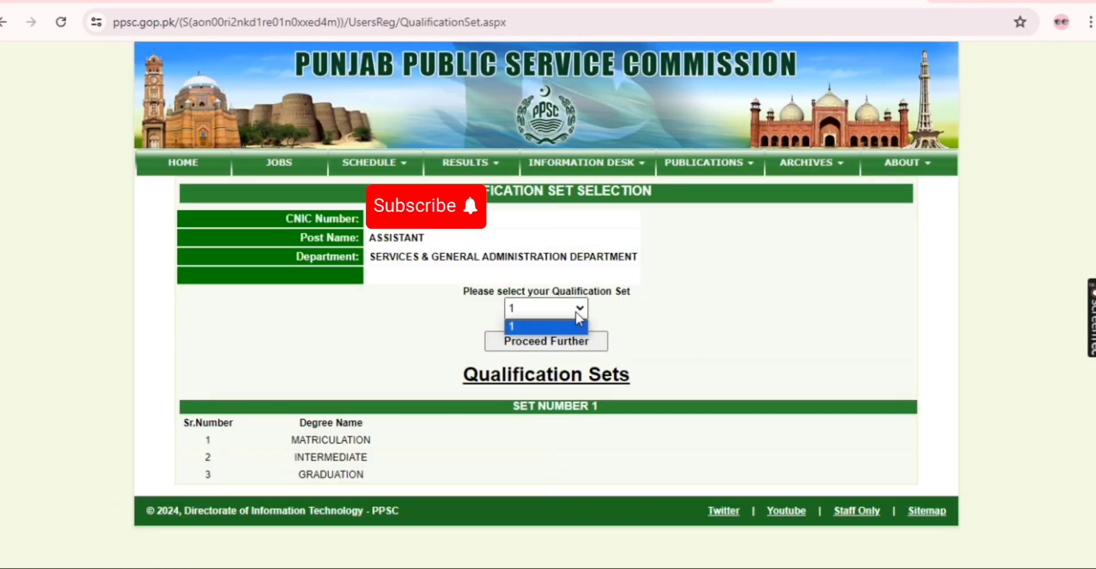
left_click(720, 342)
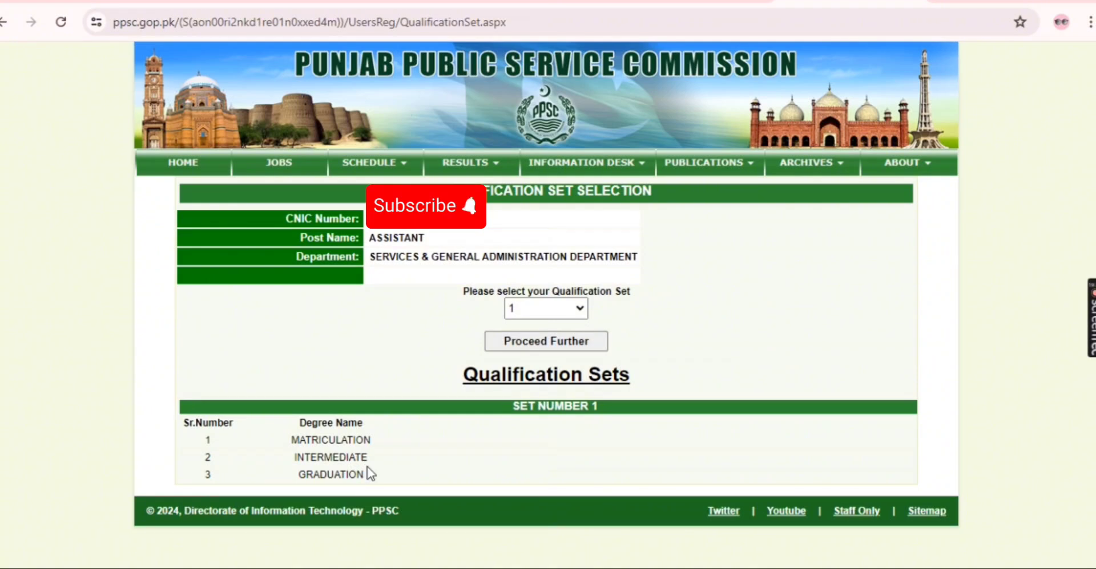
left_click(560, 350)
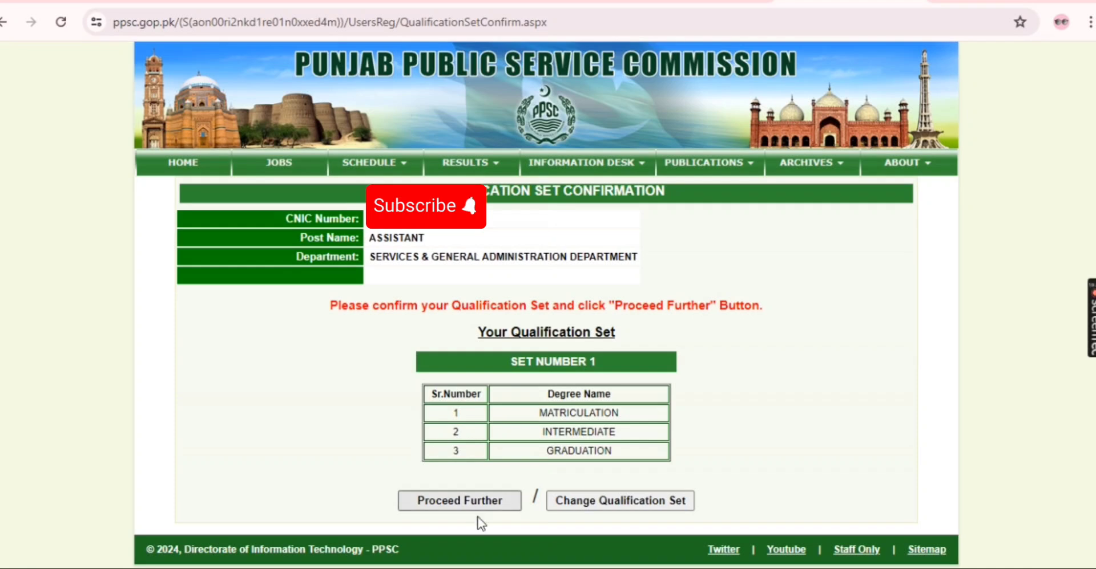
left_click(445, 502)
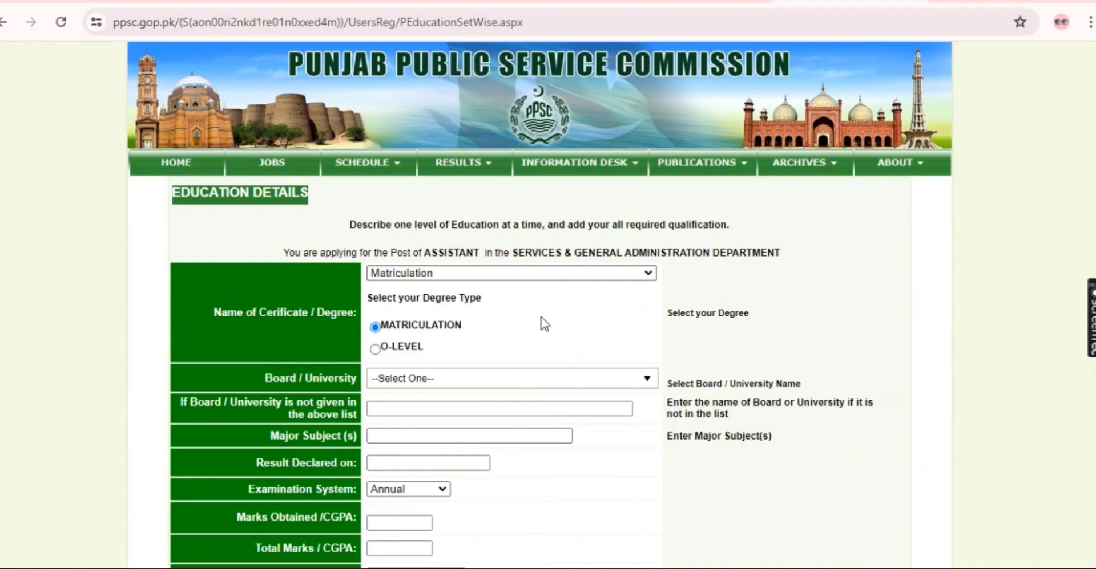
Step: Set the board / university of the Matriculation record to B.I.S.E Bahawalpur
left_click(449, 382)
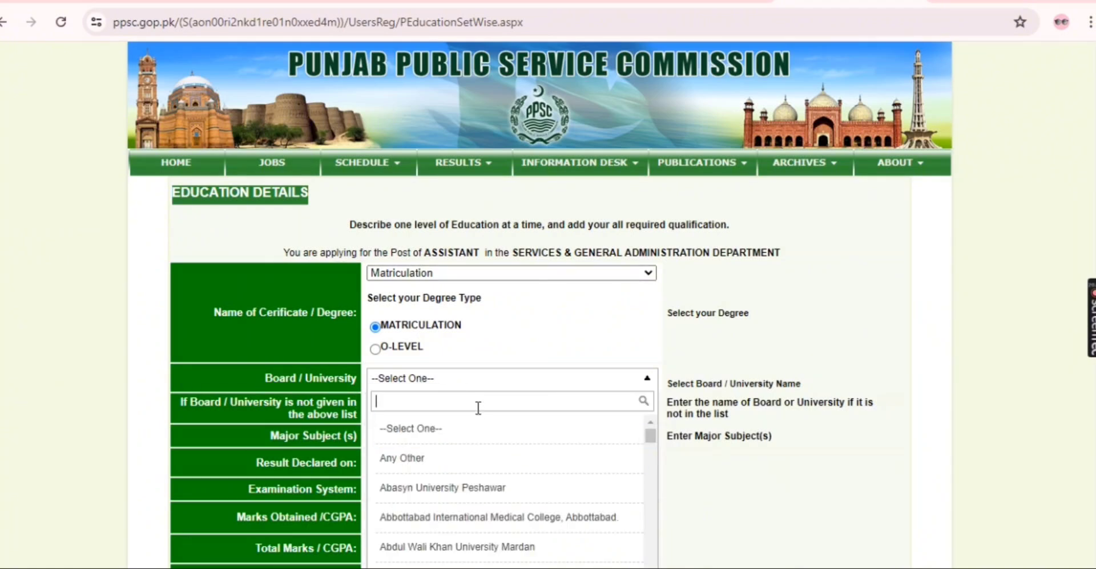
type("b")
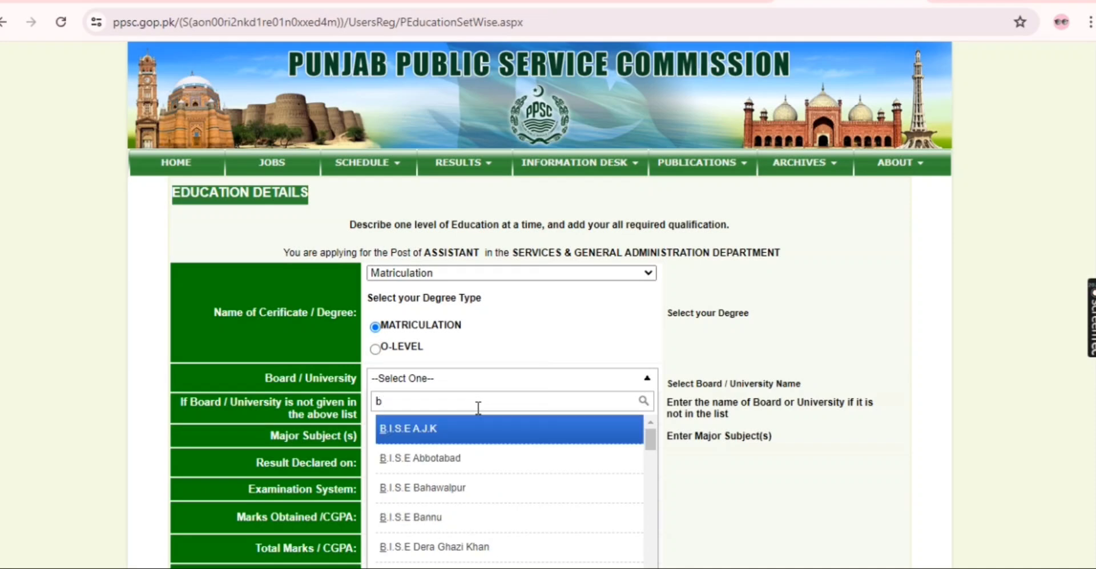
left_click(451, 488)
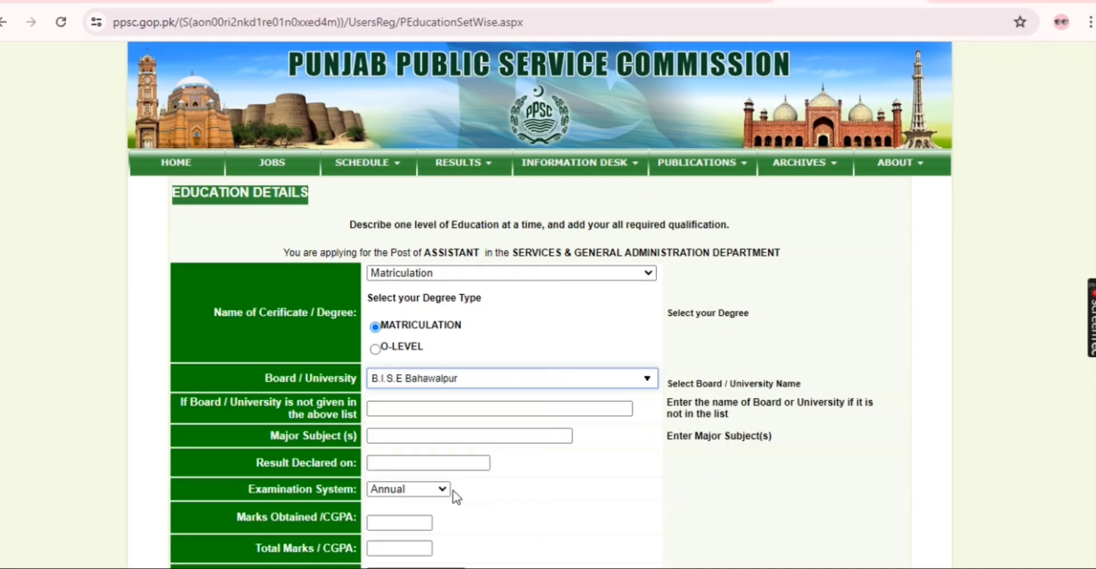
scroll(425, 458, "down", 1)
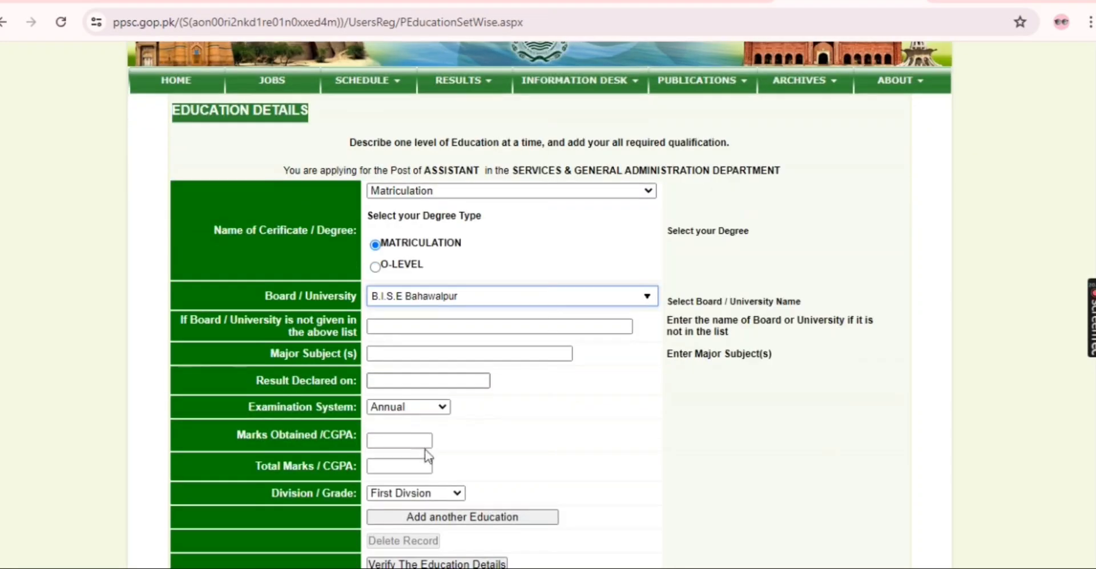
scroll(427, 456, "down", 1)
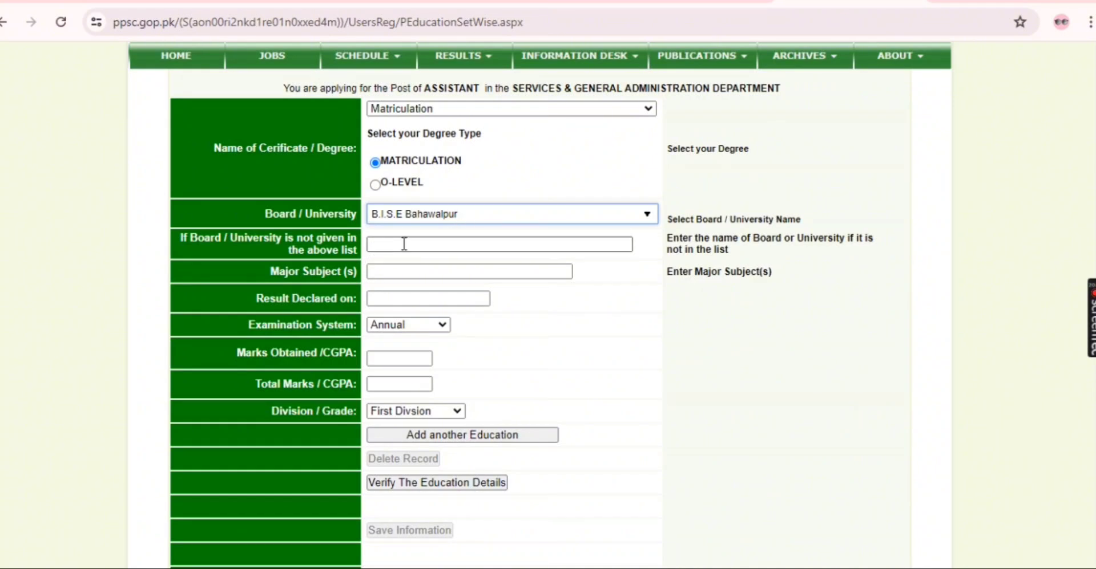
Step: Try Any Other as the board / university for an unlisted board and return the choice to B.I.S.E Bahawalpur
left_click(448, 220)
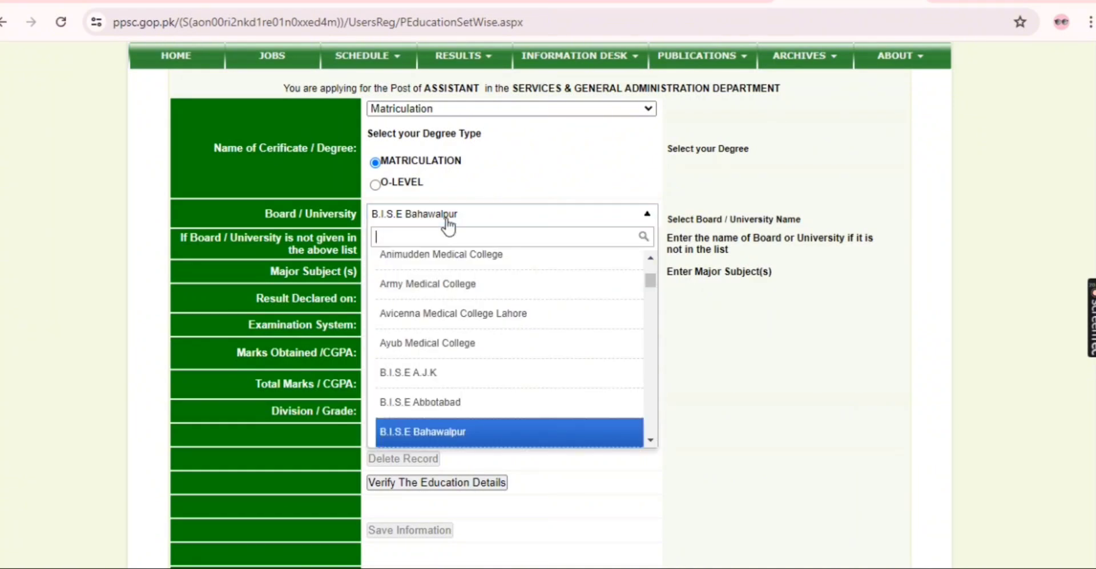
type("o")
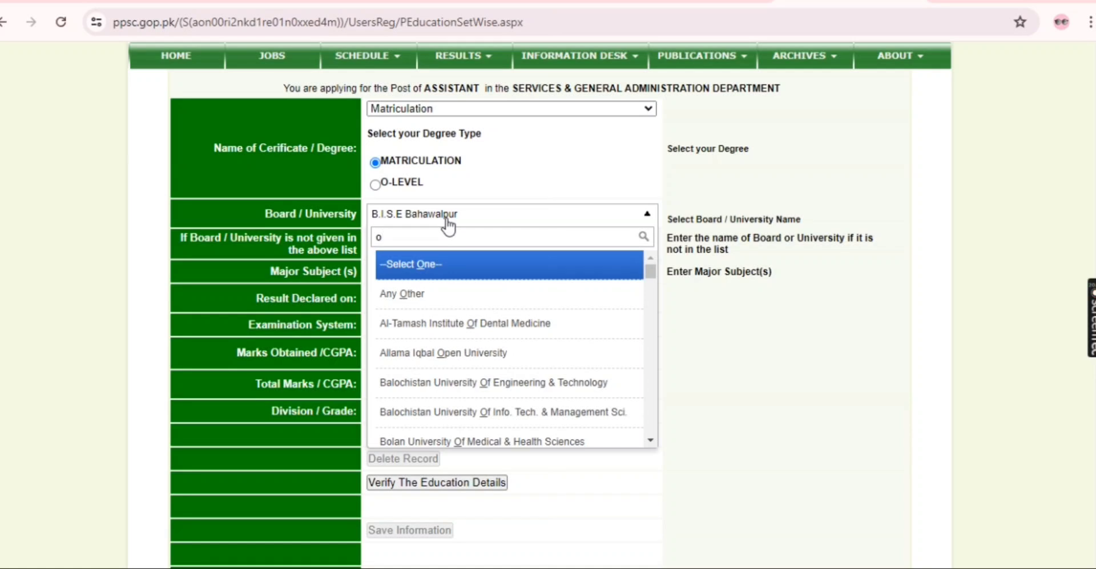
left_click(399, 294)
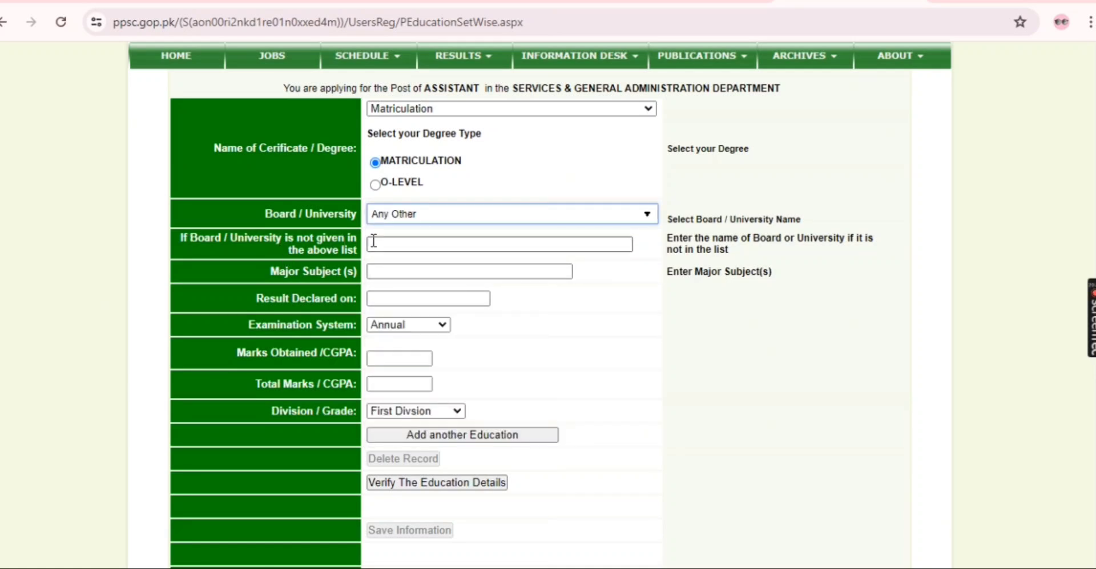
left_click(440, 219)
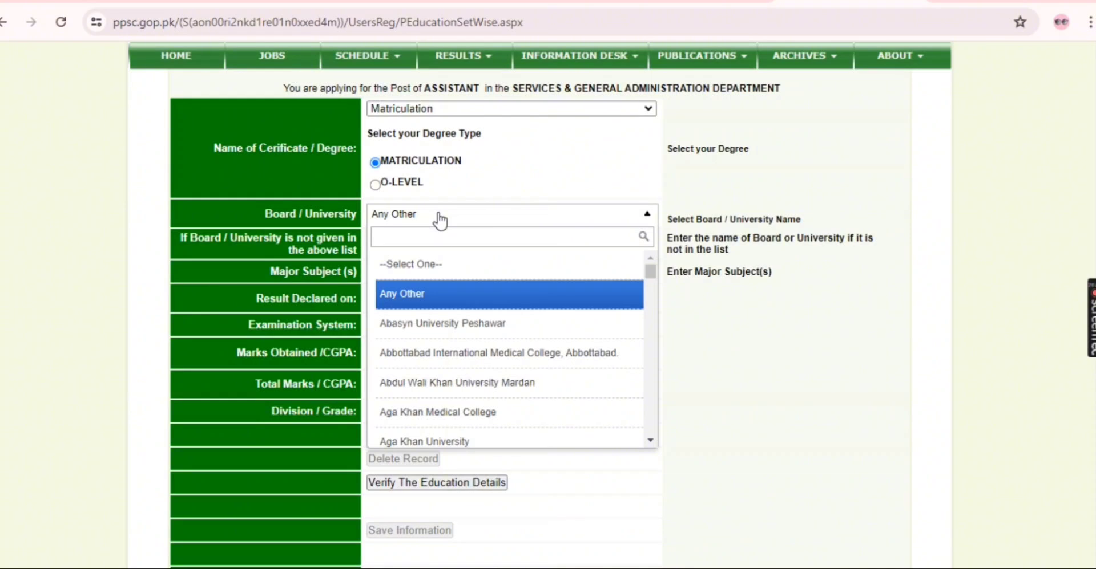
type("b")
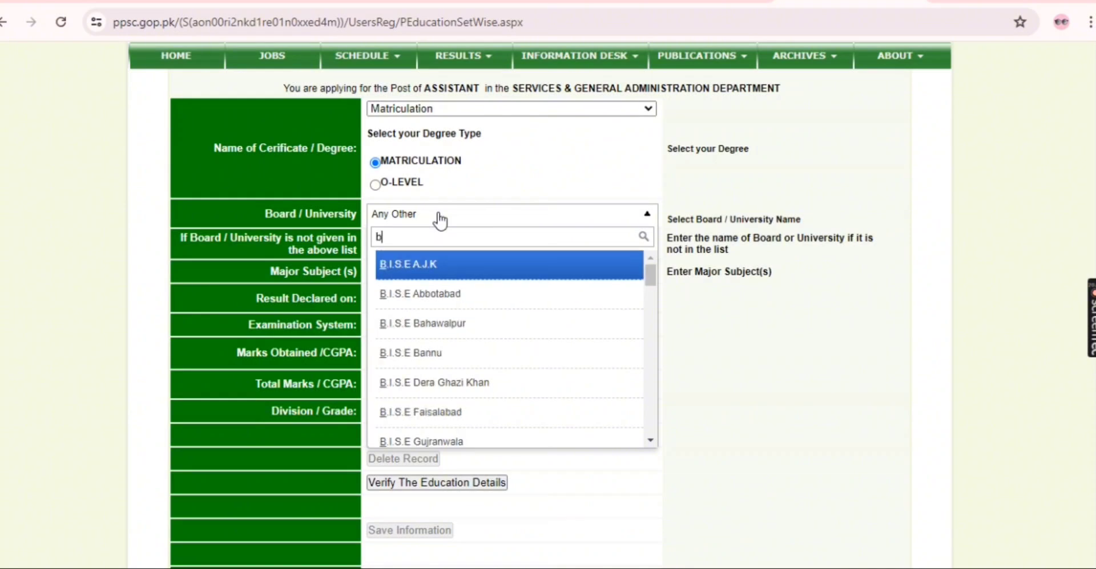
left_click(454, 319)
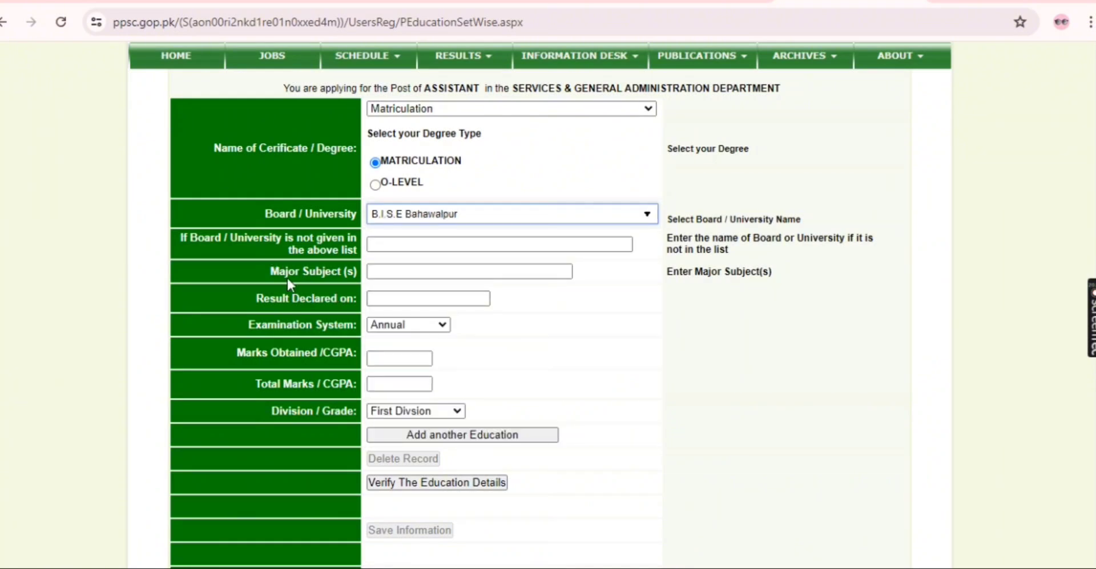
Step: Look through the remaining fields of the Matriculation record and its division / grade choices, keeping the examination system on Annual
left_click(374, 270)
left_click(386, 294)
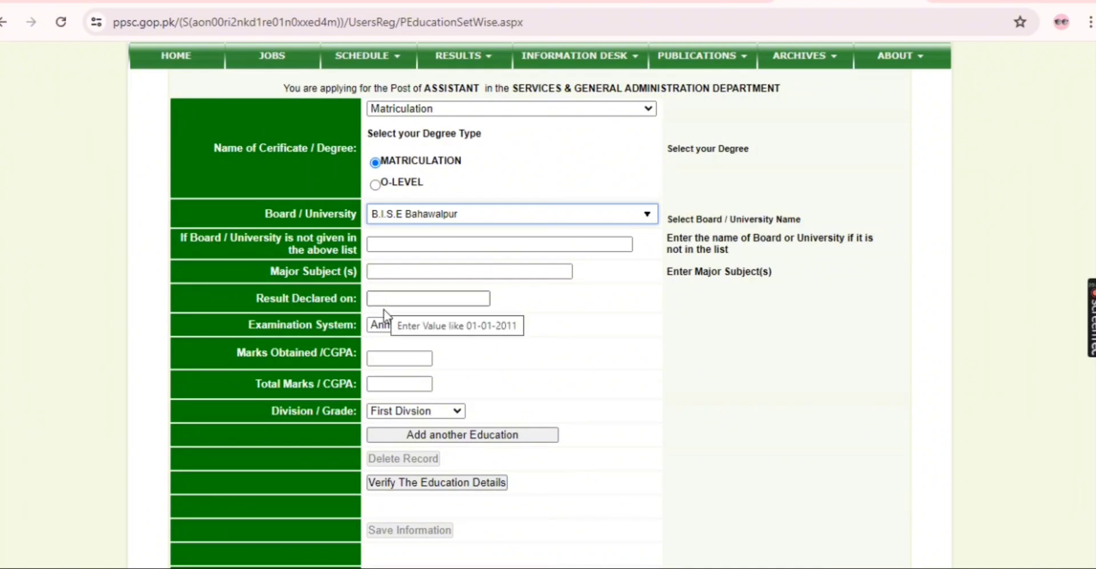
left_click(392, 328)
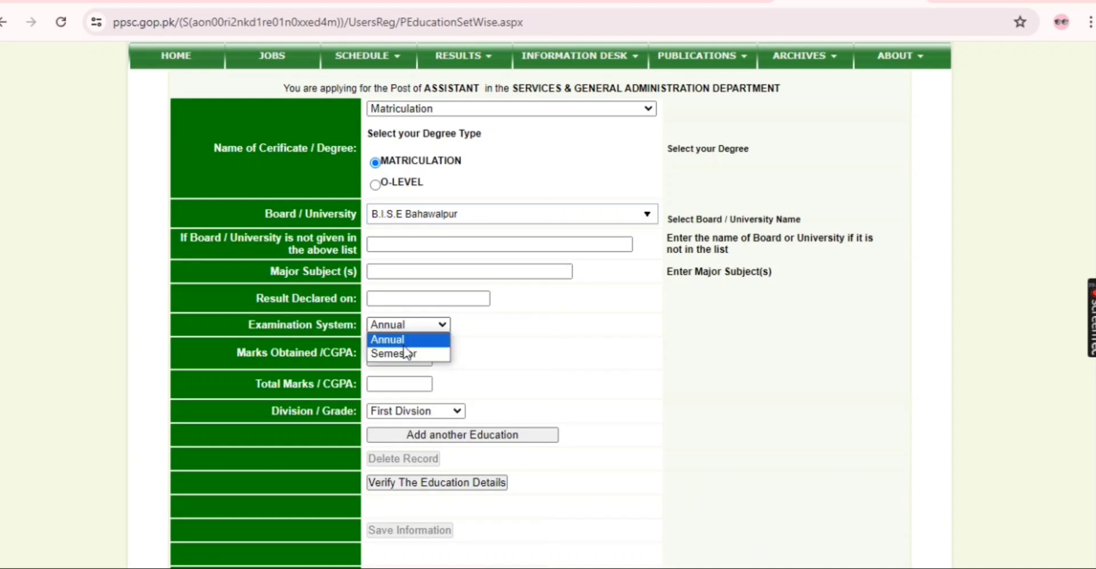
left_click(404, 341)
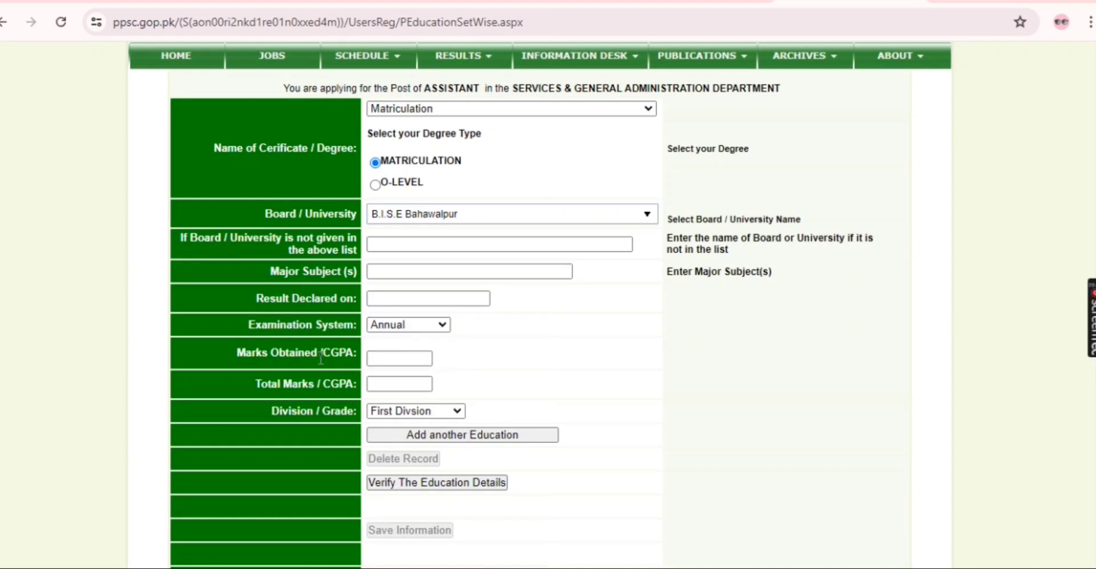
left_click(368, 364)
left_click(395, 411)
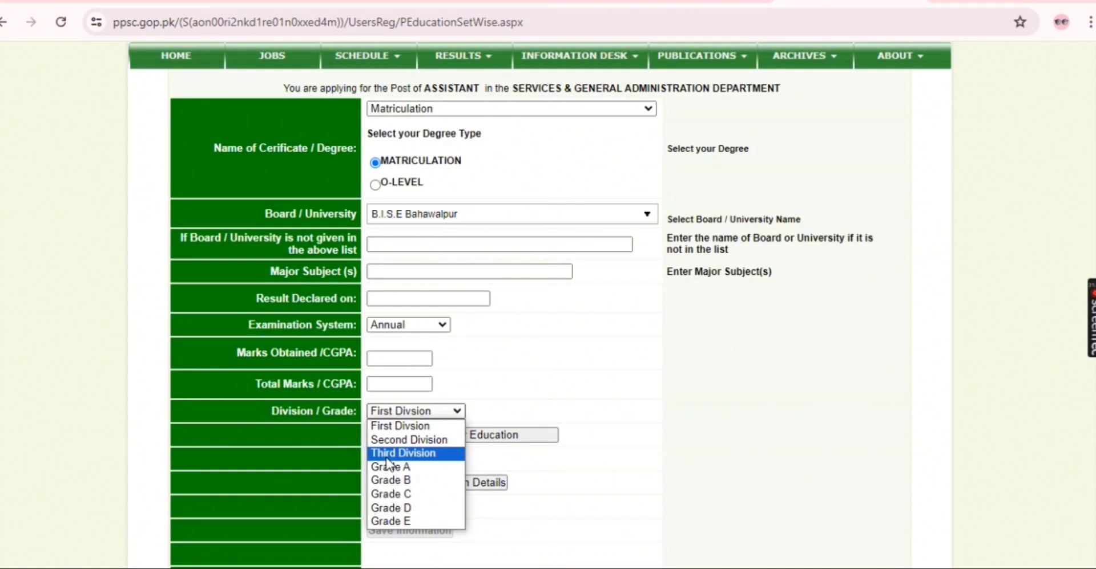
left_click(785, 480)
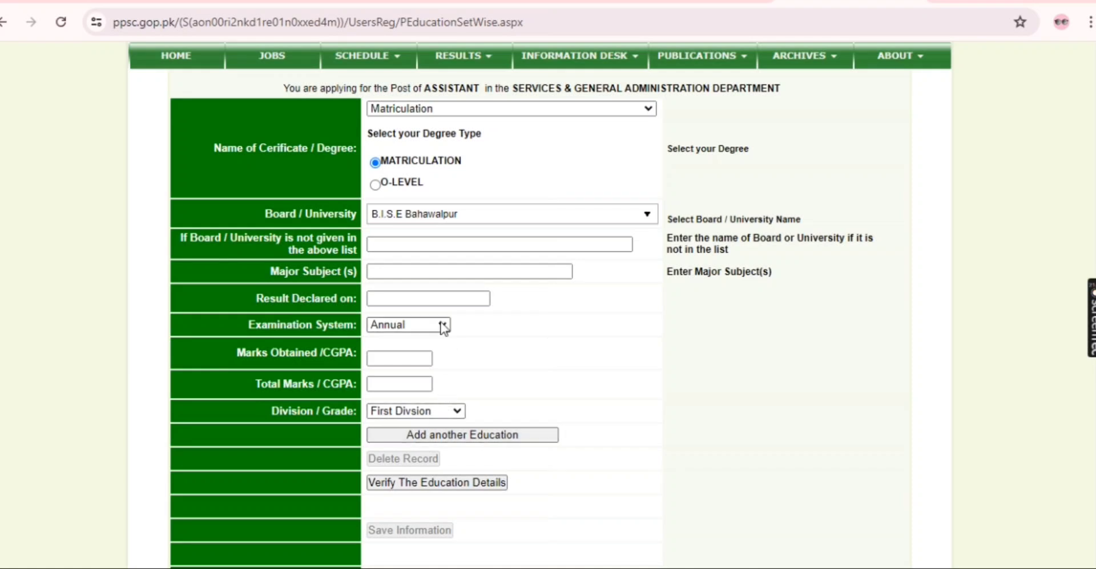
Step: Complete the Matriculation record with major subject Science, result date 25-07-2015, 752 marks obtained out of 1100, and add it
left_click(417, 244)
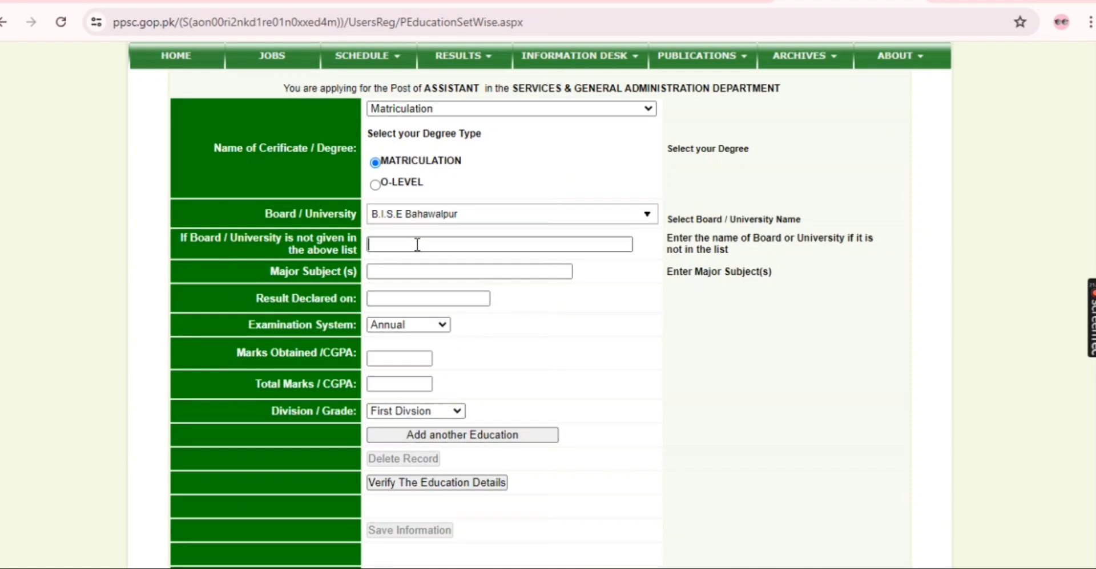
left_click(411, 264)
type("7")
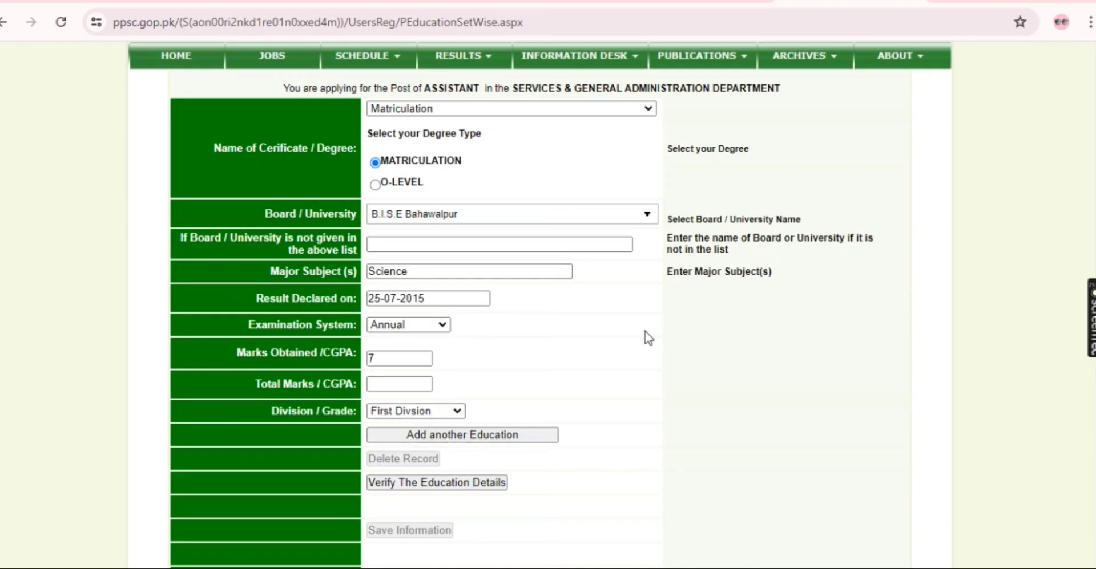
type("52")
left_click(400, 388)
type("1100")
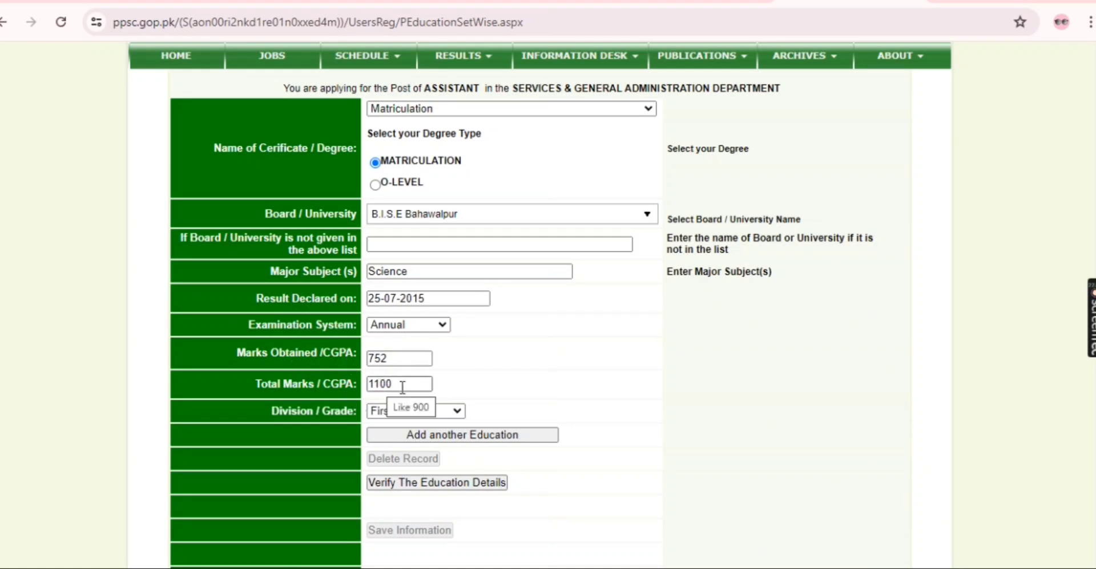
left_click(415, 438)
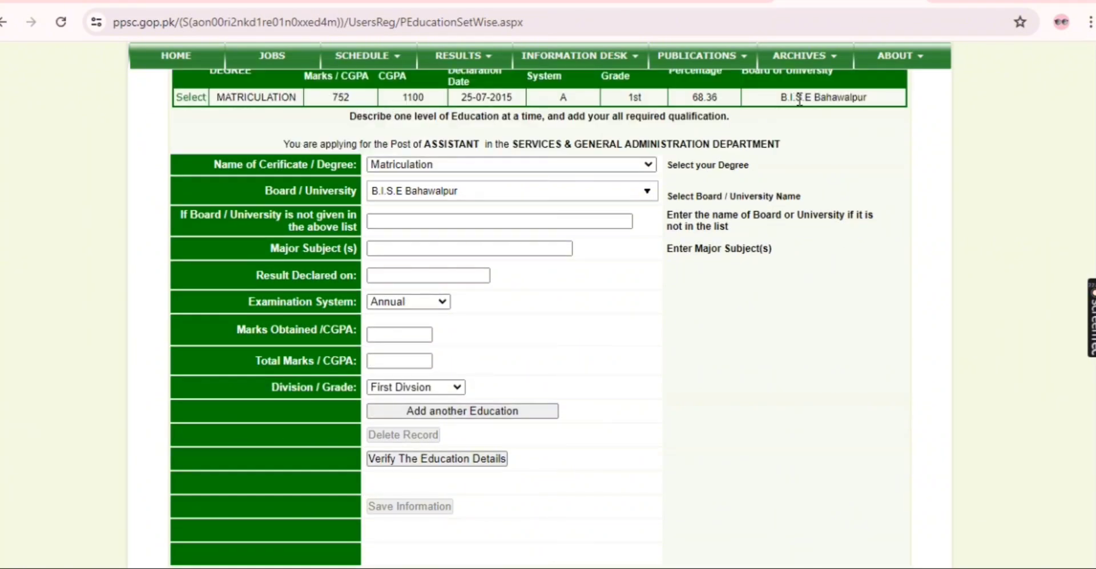
Step: Start the next education record as Intermediate with B.I.S.E Sahiwal as the board / university
scroll(795, 139, "up", 3)
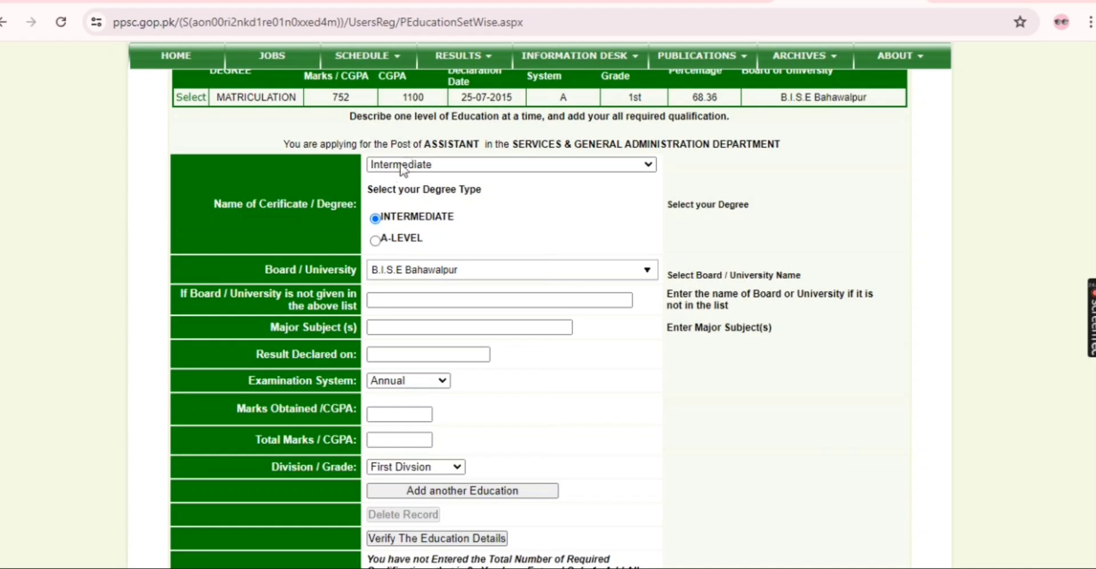
left_click(412, 166)
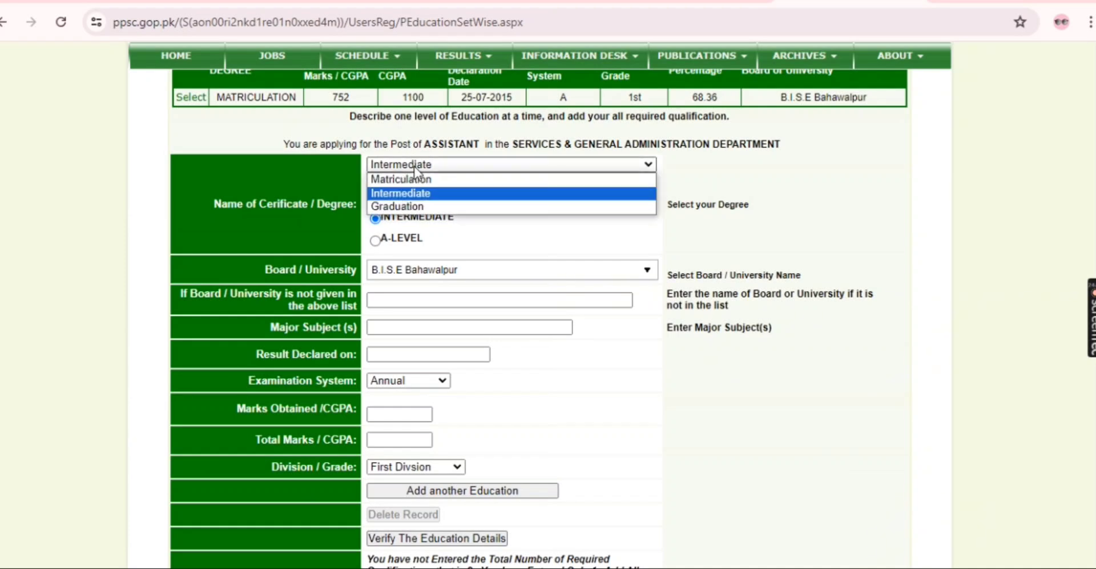
left_click(438, 198)
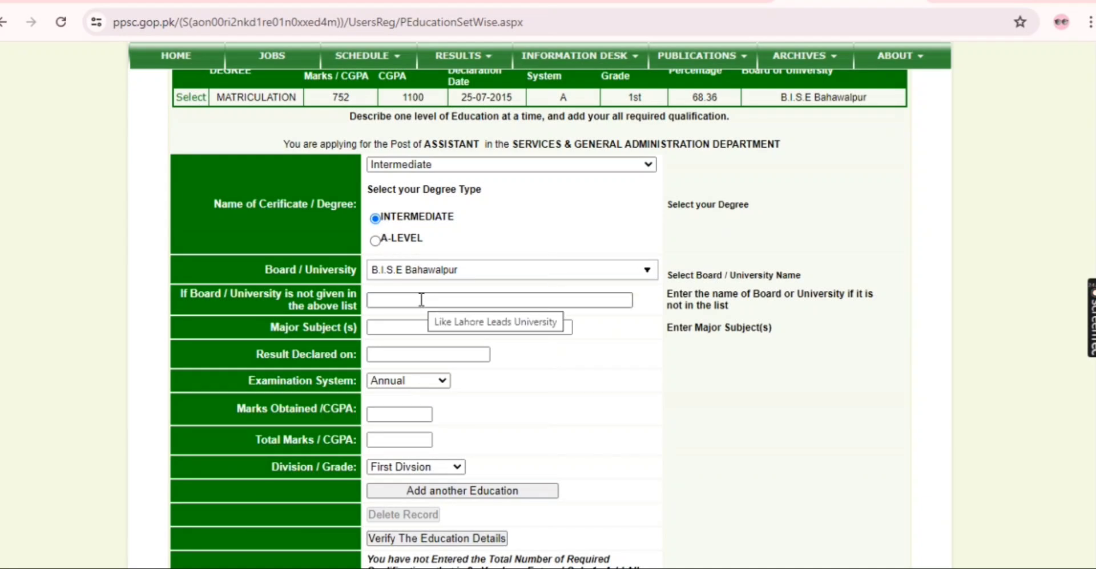
left_click(425, 279)
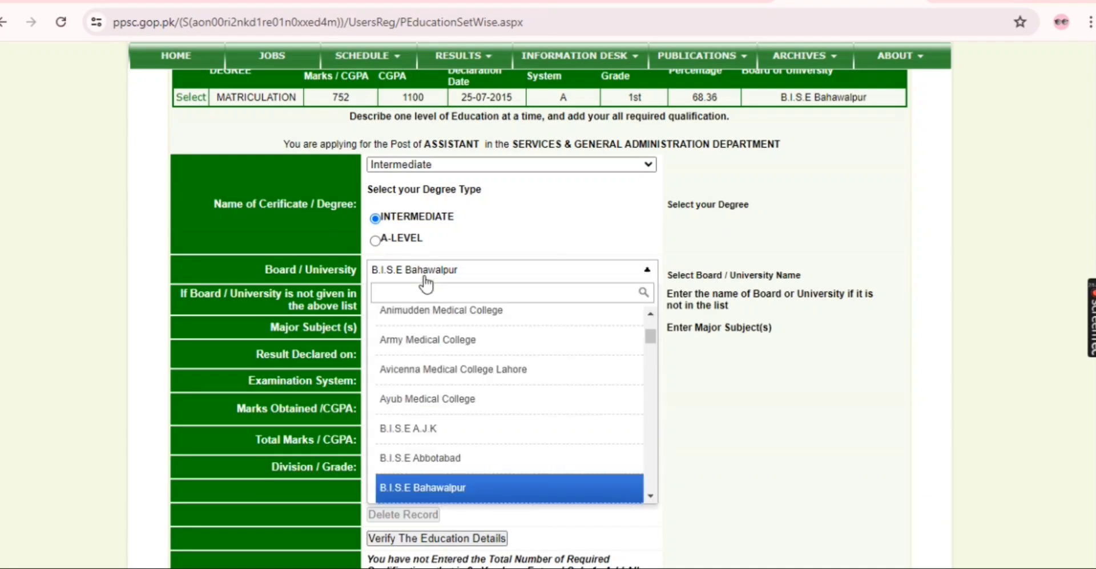
type("sa")
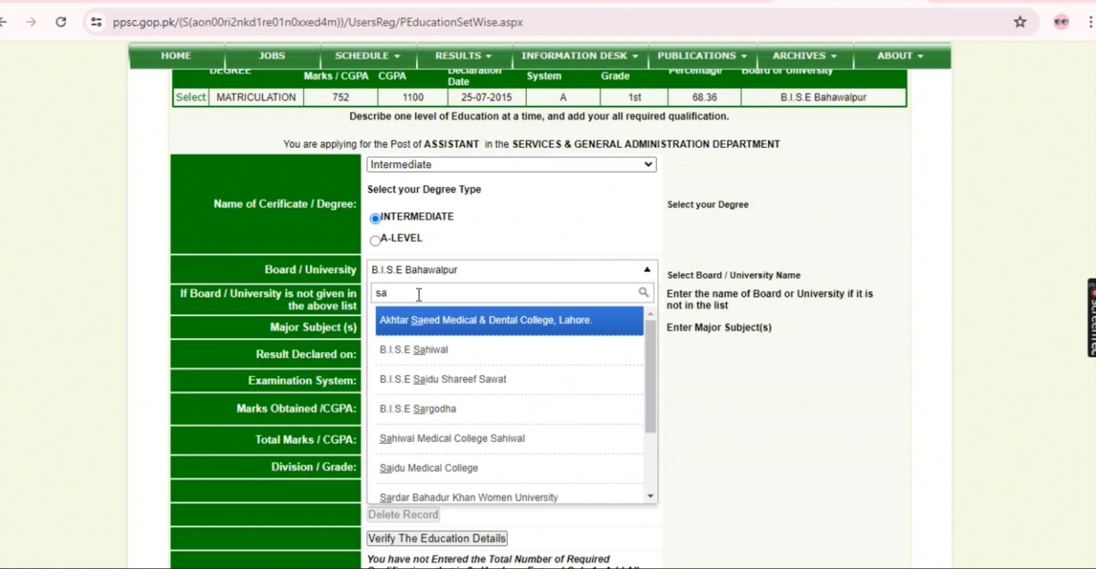
left_click(415, 349)
Step: Enter science as the major subject of the Intermediate record and 12-09-2018 as its result declaration date
left_click(396, 328)
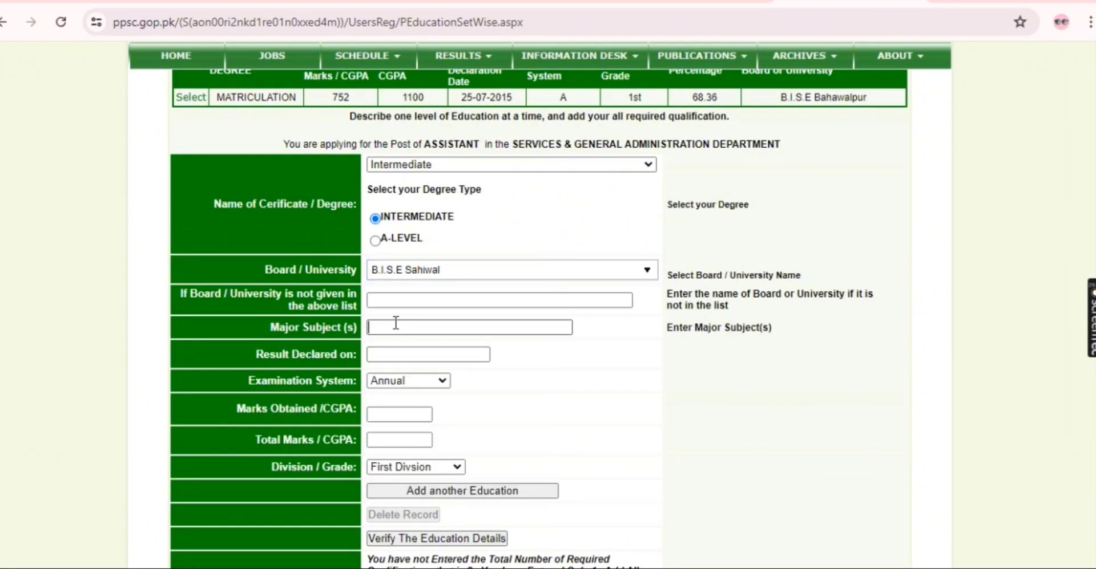
type("science")
left_click(397, 354)
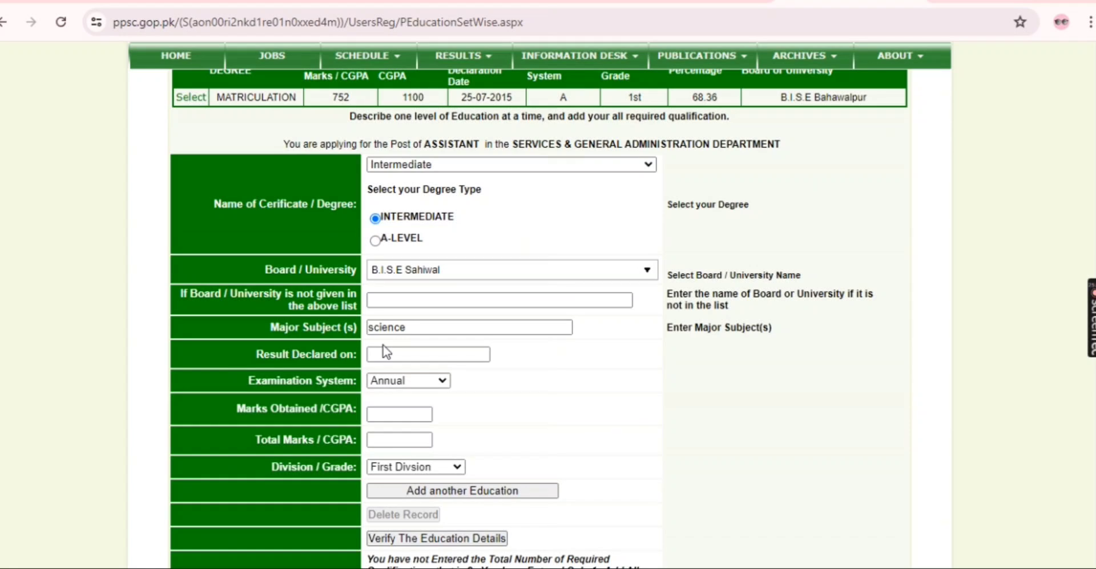
type("12-09-202")
key("BackSpace")
type("18")
Step: Enter 866 marks obtained out of 1100 for the Intermediate record and add it to the education details
left_click(377, 415)
type("866")
left_click(425, 441)
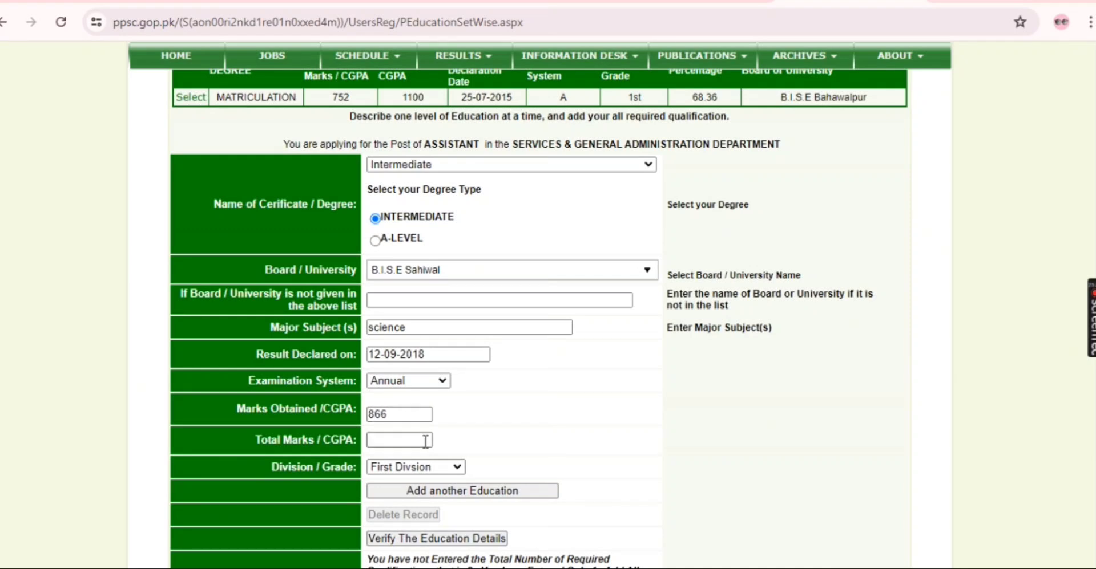
type("1100")
left_click(434, 500)
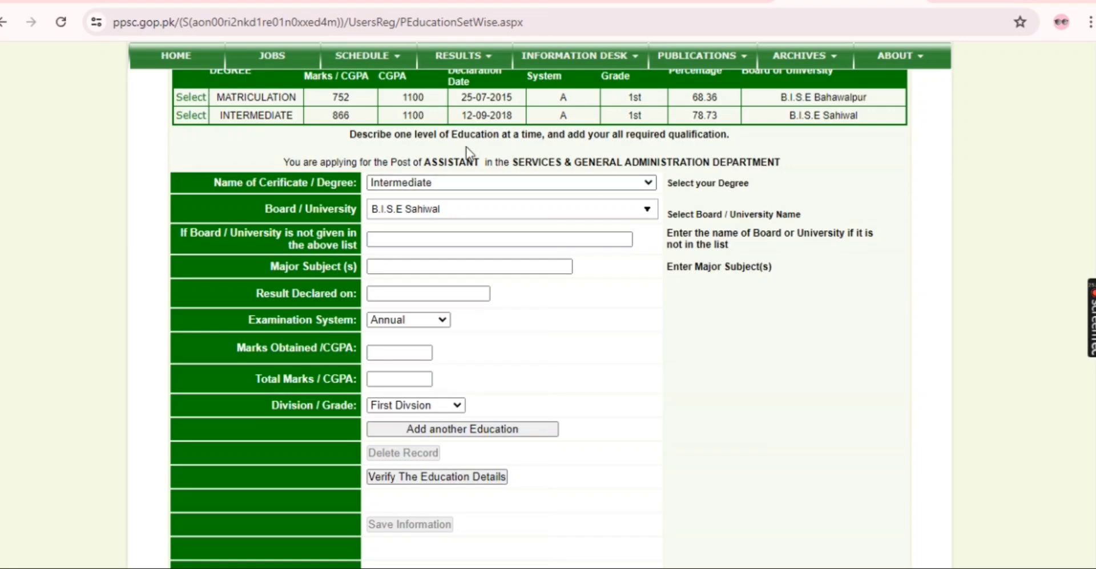
Step: Start the next education record as Graduation with University Of Sahiwal as the board / university
left_click(472, 182)
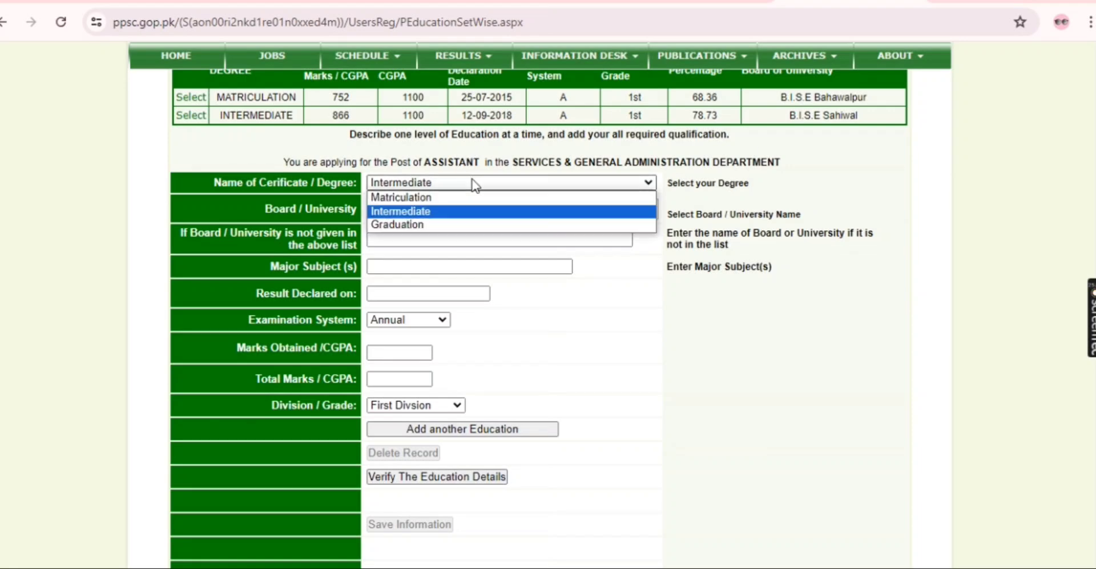
left_click(454, 224)
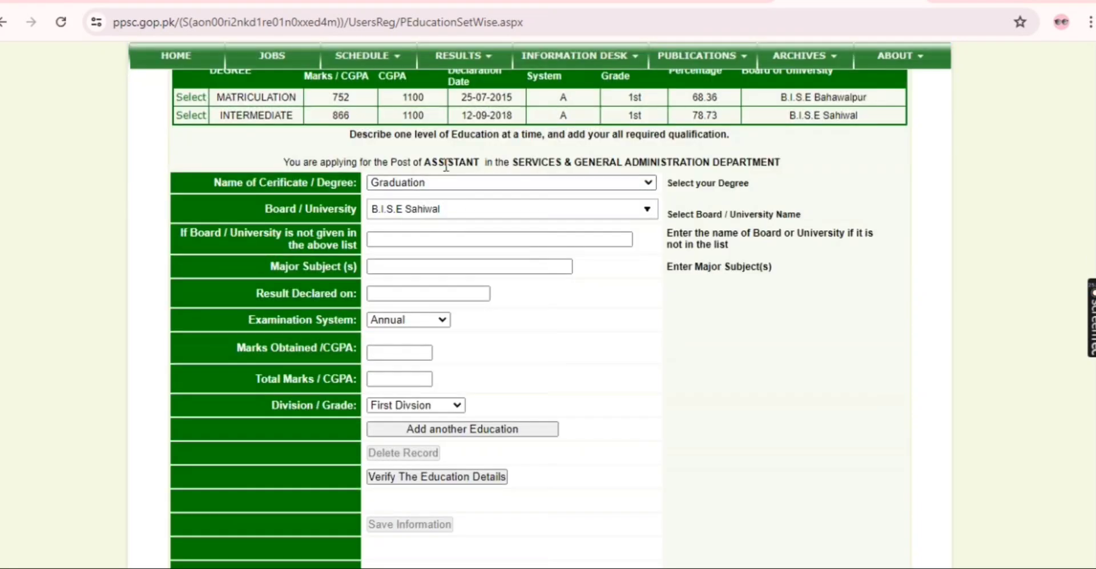
left_click(478, 211)
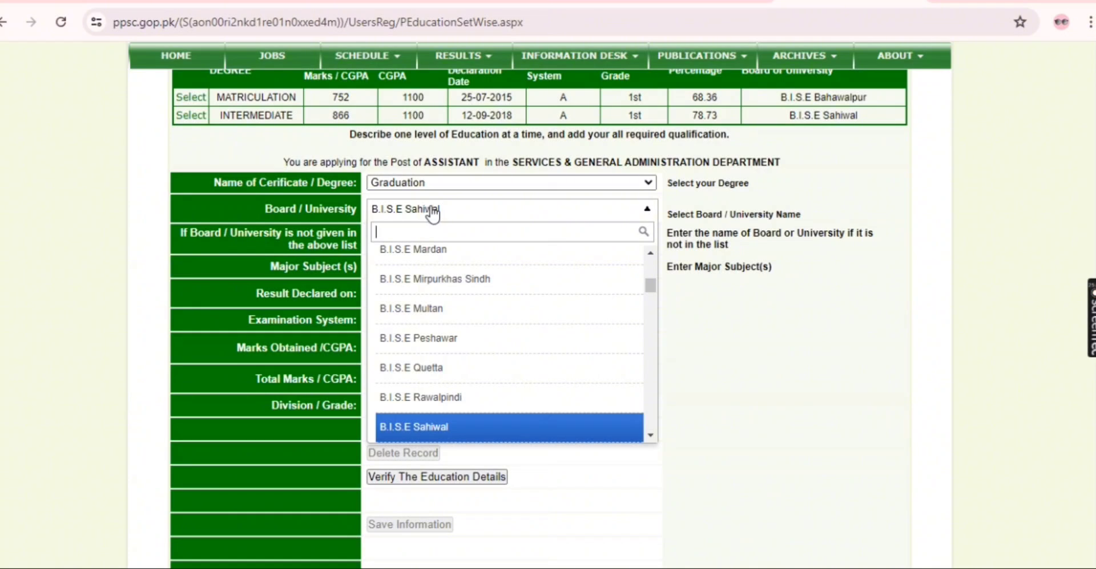
type("sah")
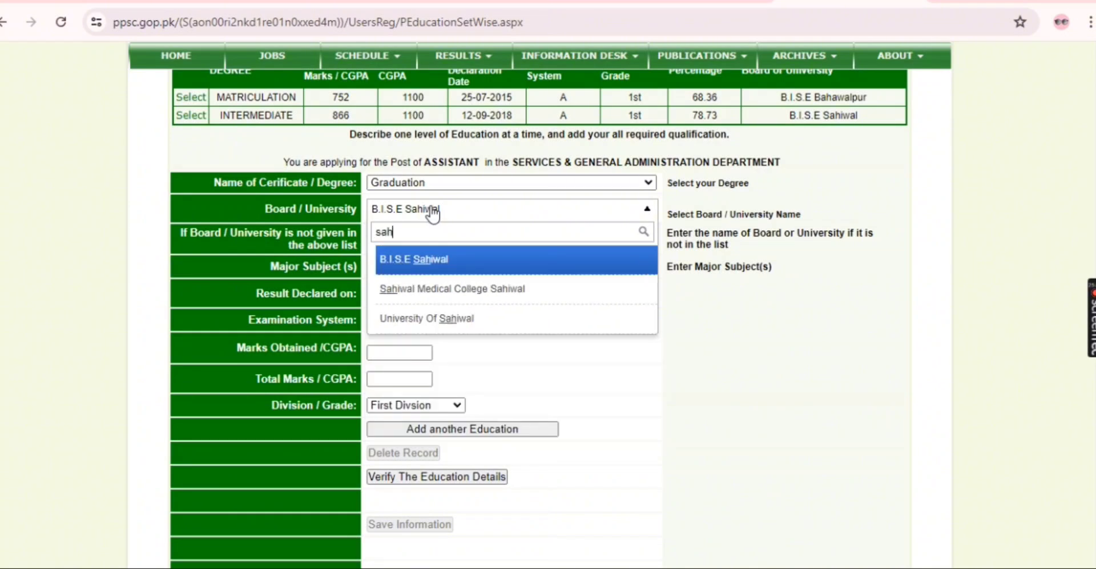
left_click(477, 317)
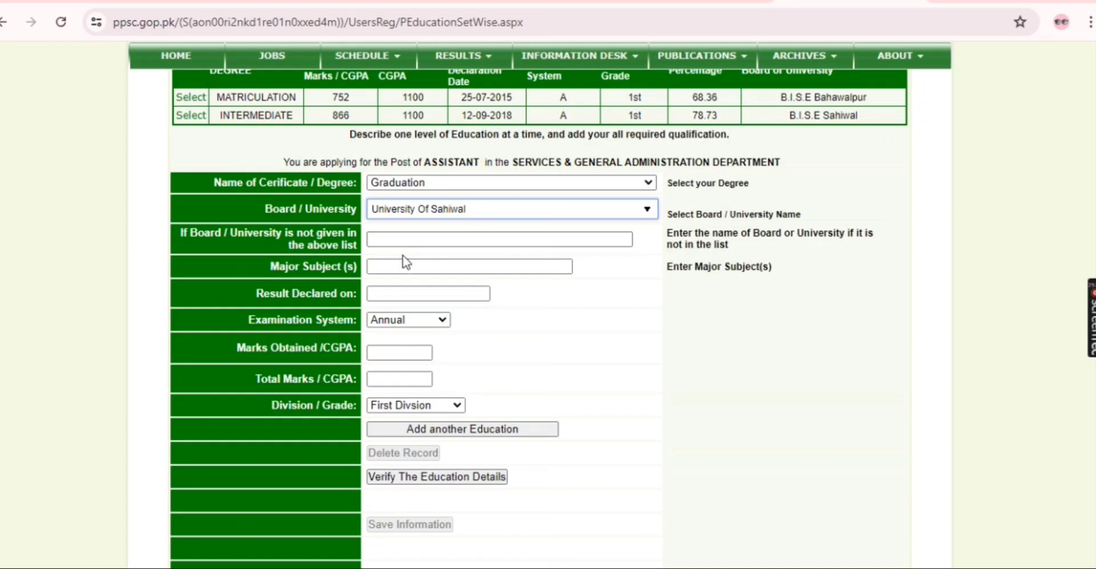
Step: Give the Graduation record the major subject Physics, result date 19-09-2022 and the Semester examination system
left_click(434, 268)
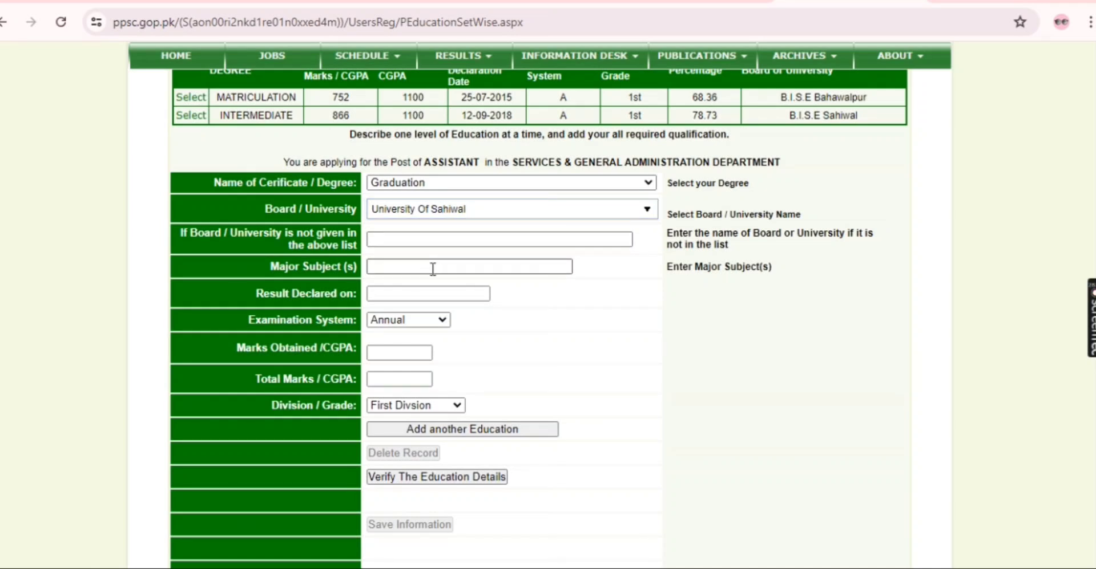
type("Physics")
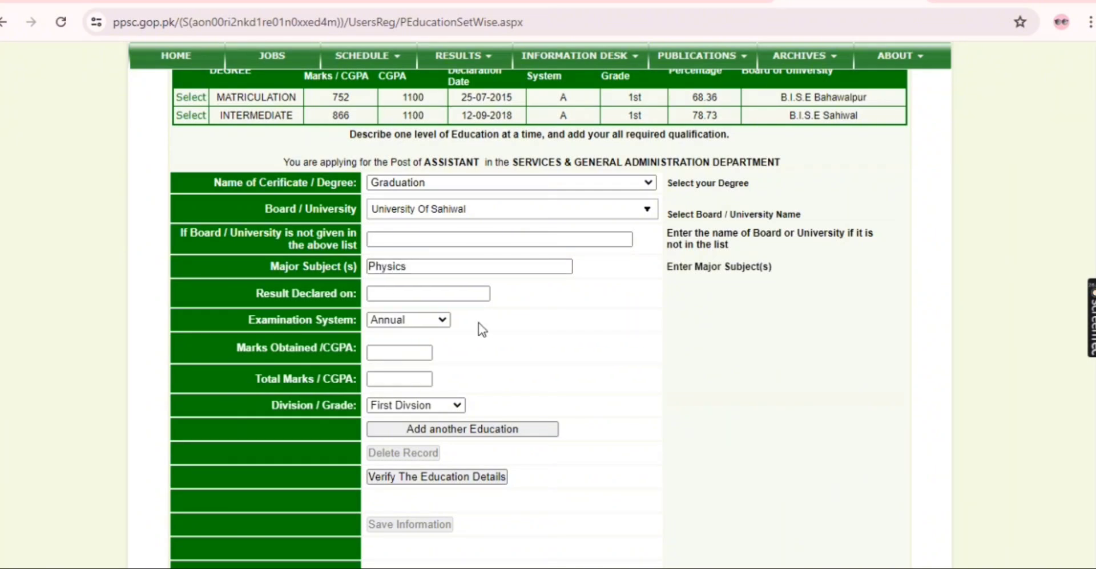
left_click(403, 295)
type("19-09-2022")
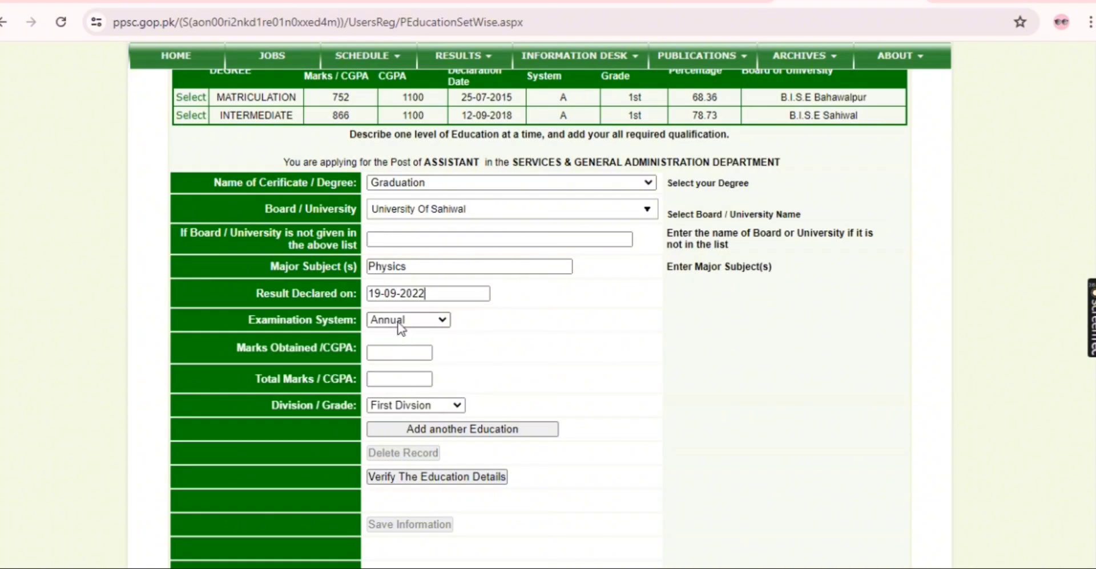
left_click(408, 320)
left_click(414, 347)
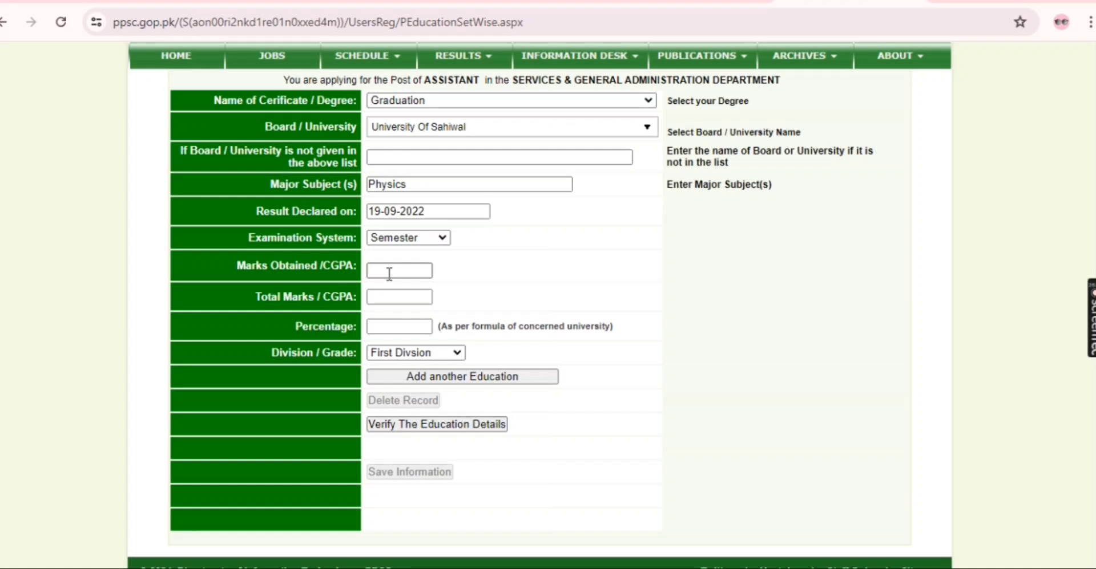
Step: Enter CGPA 3.62 out of 4.00, percentage 76.1 and First Division for the Graduation record, and add it
left_click(388, 271)
type("3.62")
left_click(386, 294)
type("4.00")
left_click(391, 330)
type("76.1")
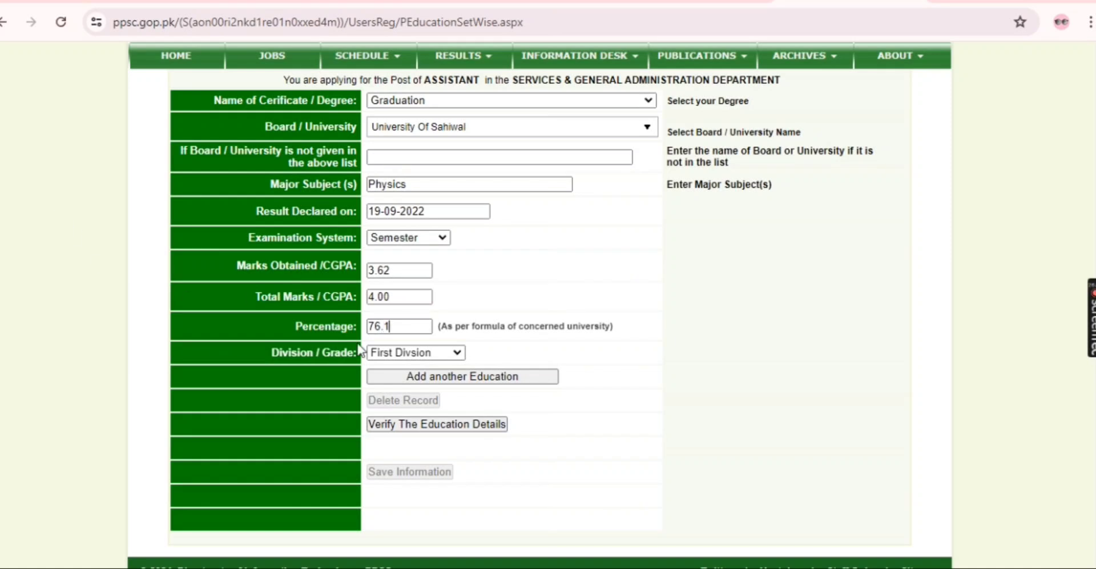
left_click(420, 353)
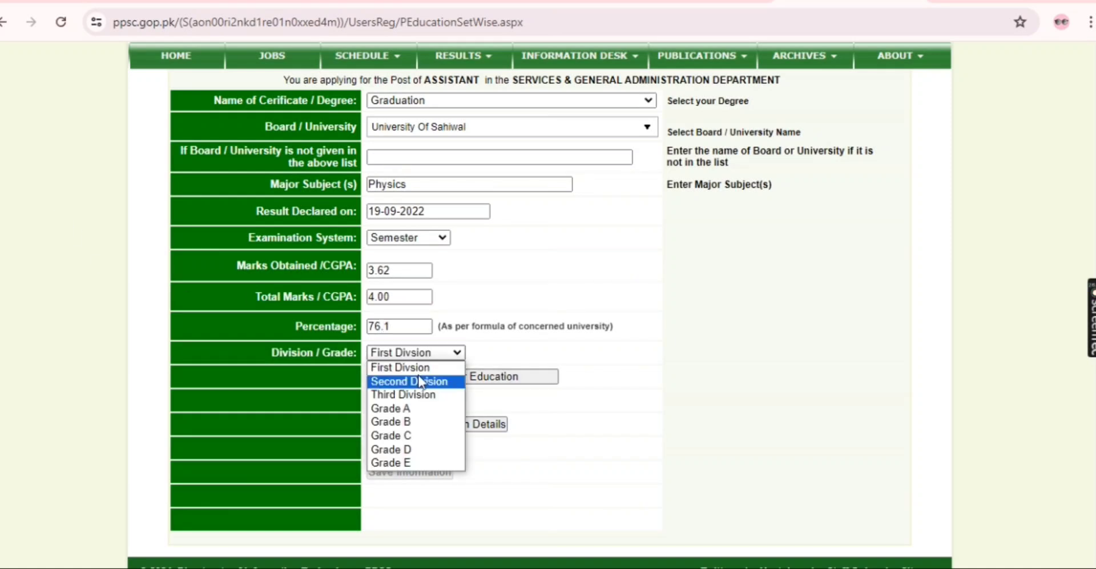
left_click(420, 370)
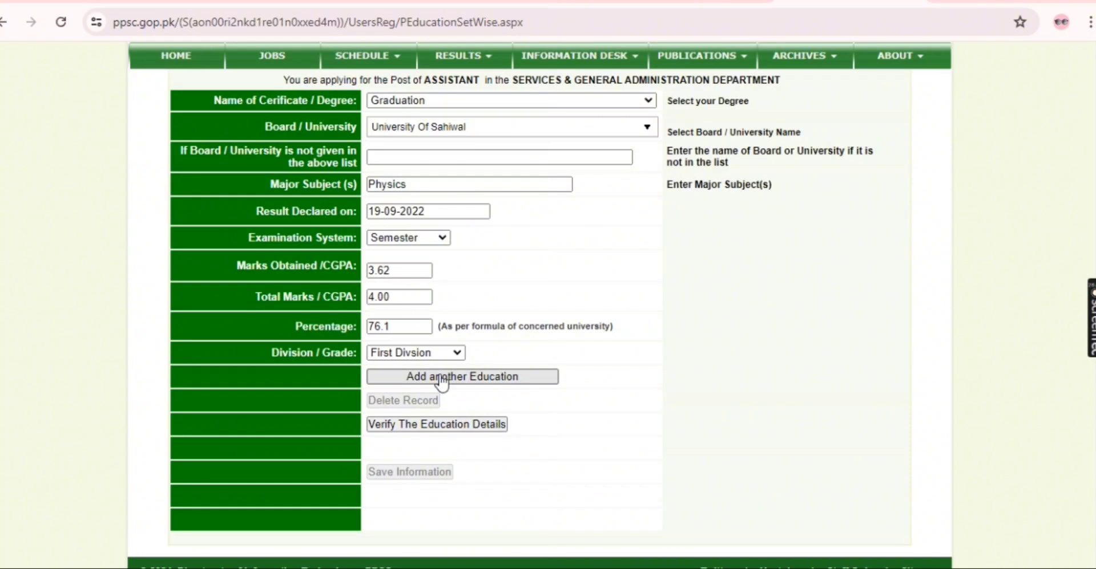
left_click(443, 381)
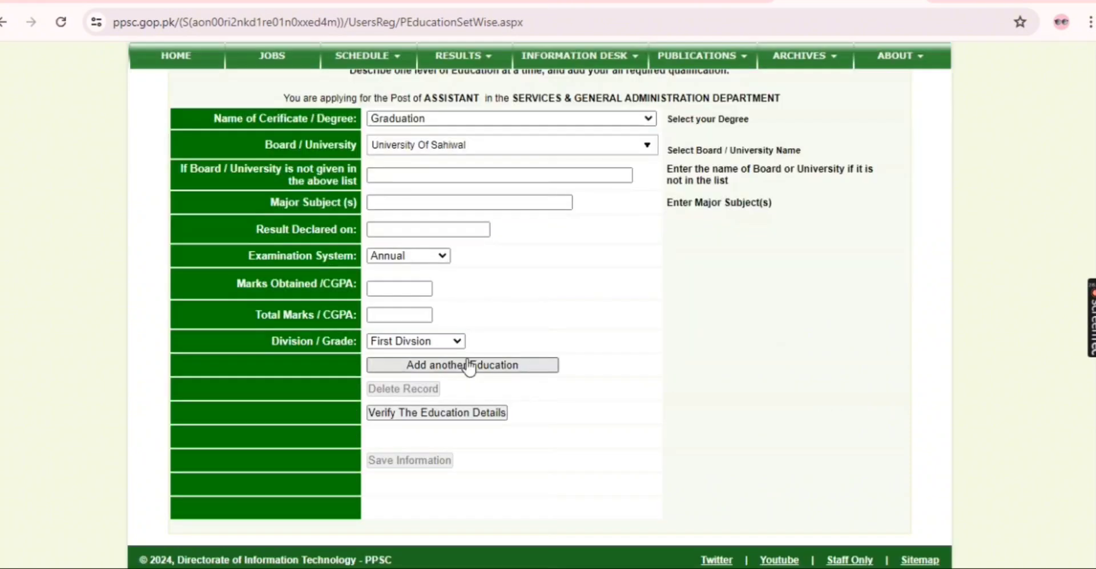
Step: Review the added Matriculation, Intermediate and Graduation records and verify the education details
scroll(399, 229, "up", 5)
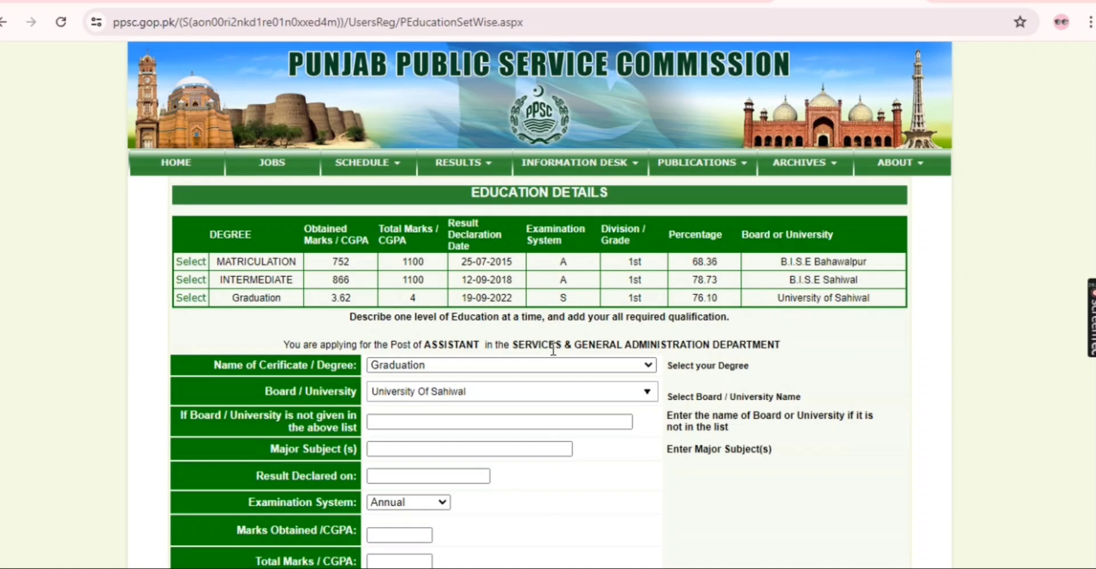
scroll(552, 349, "down", 2)
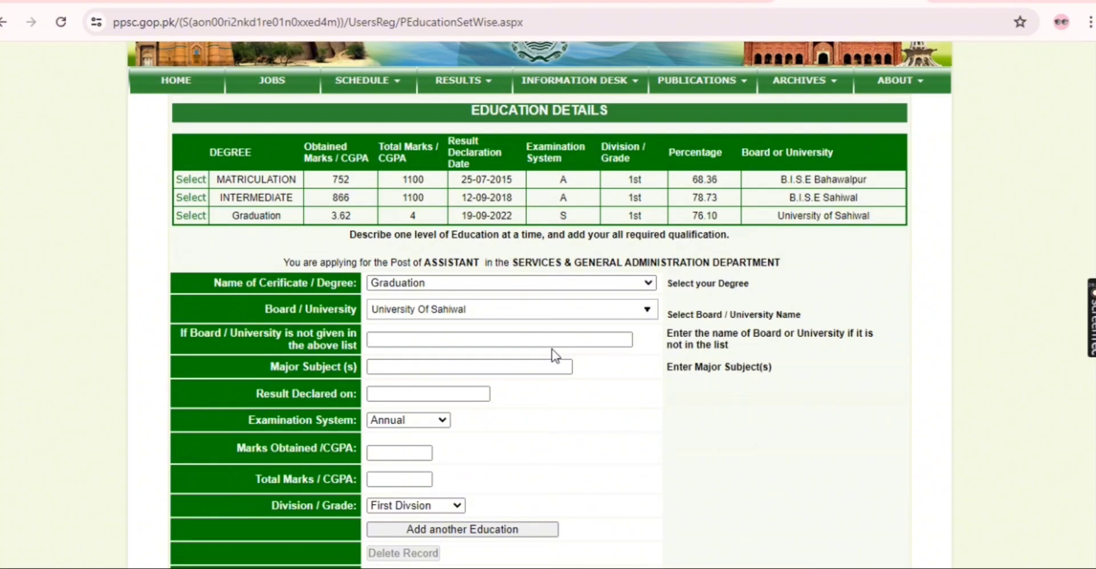
scroll(587, 373, "down", 3)
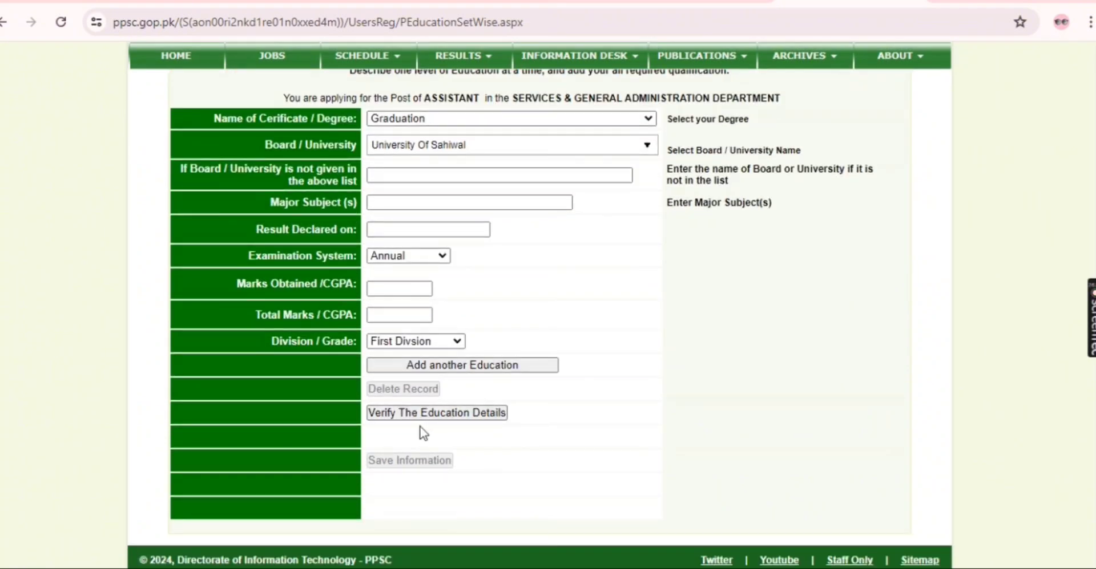
left_click(427, 415)
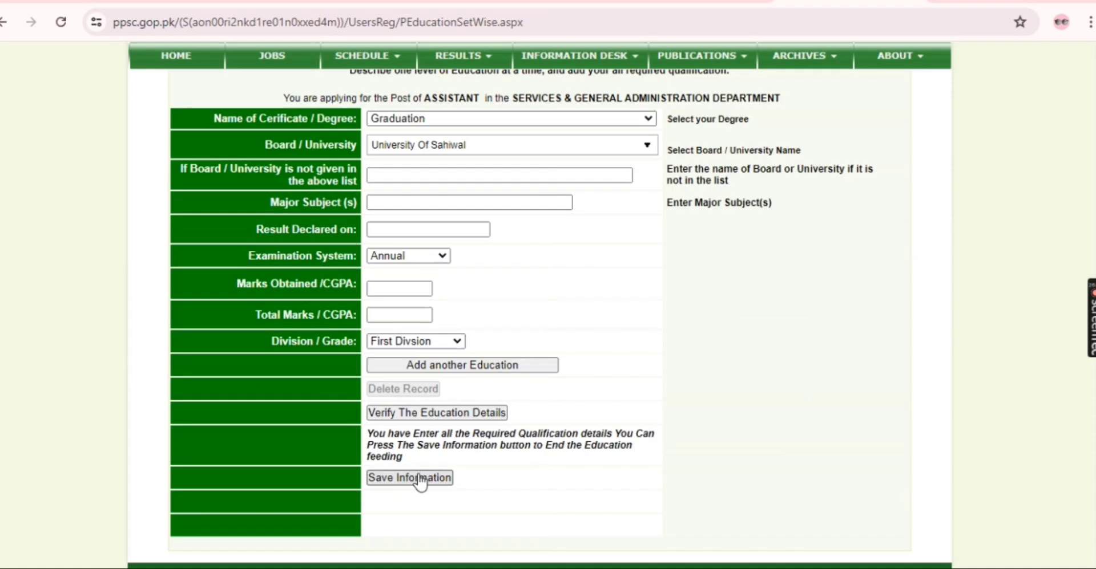
Step: Save the verified education information and return to the application profile
left_click(421, 478)
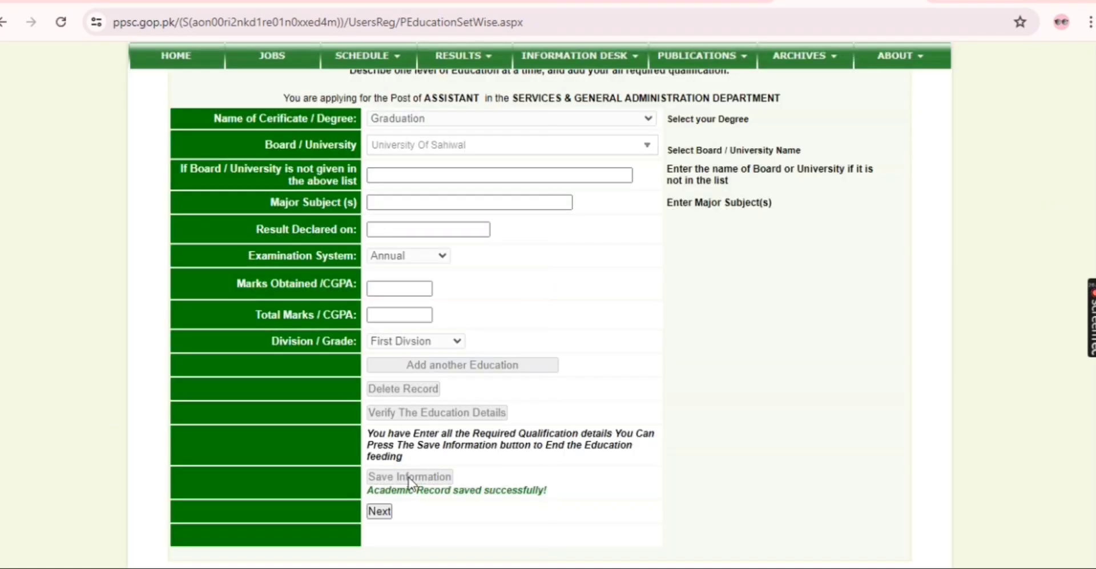
scroll(399, 466, "down", 3)
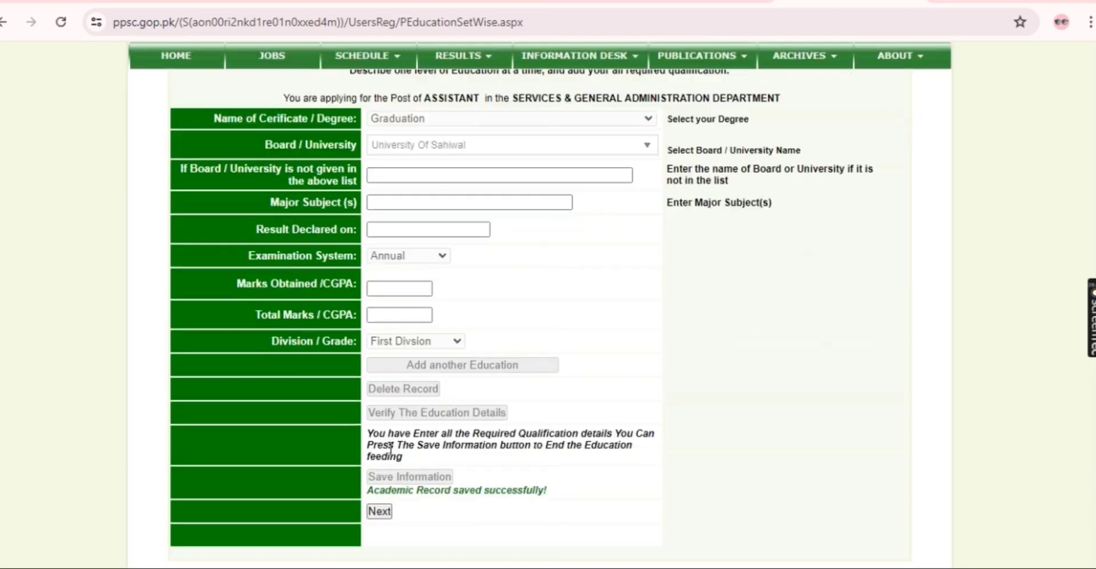
left_click(383, 513)
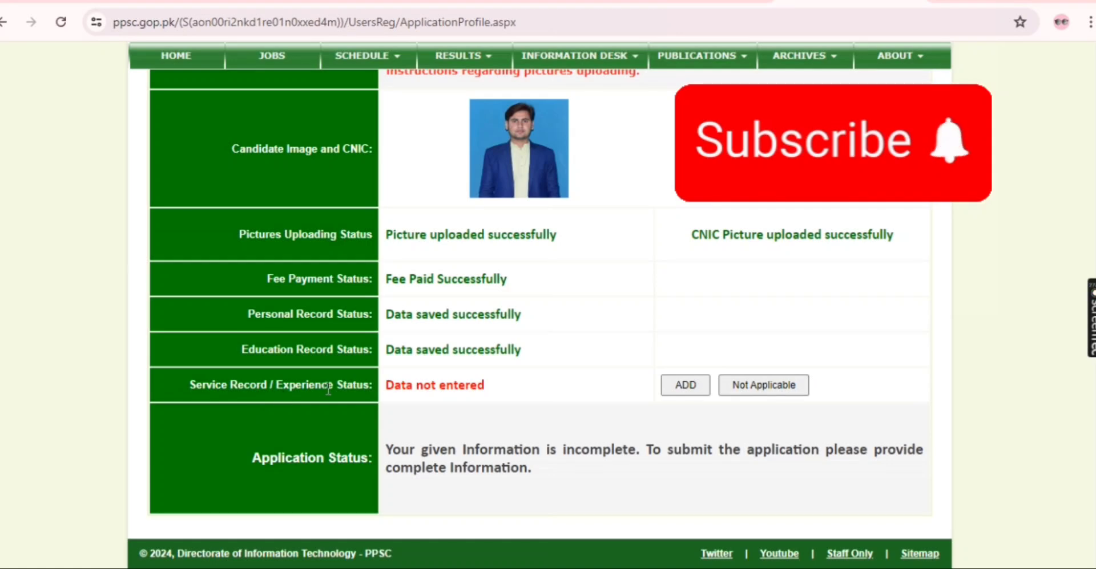
left_click(675, 388)
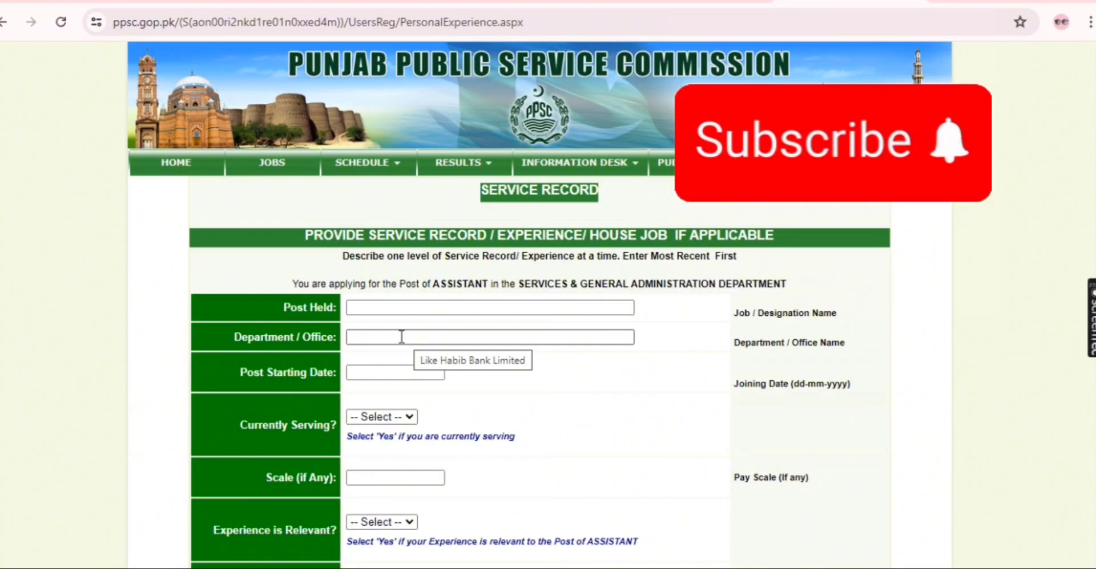
scroll(461, 425, "down", 4)
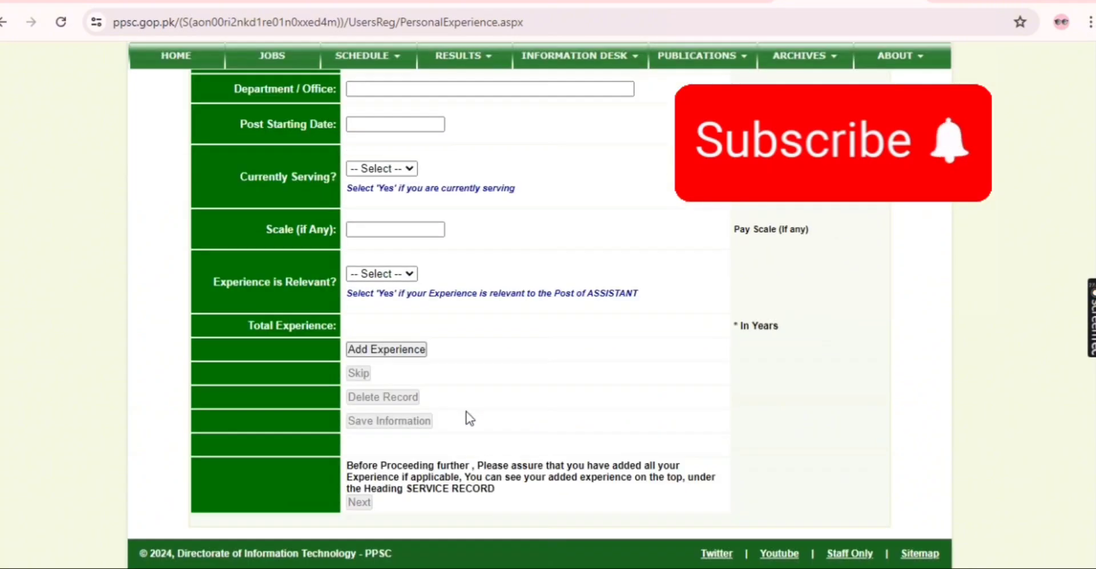
left_click(5, 24)
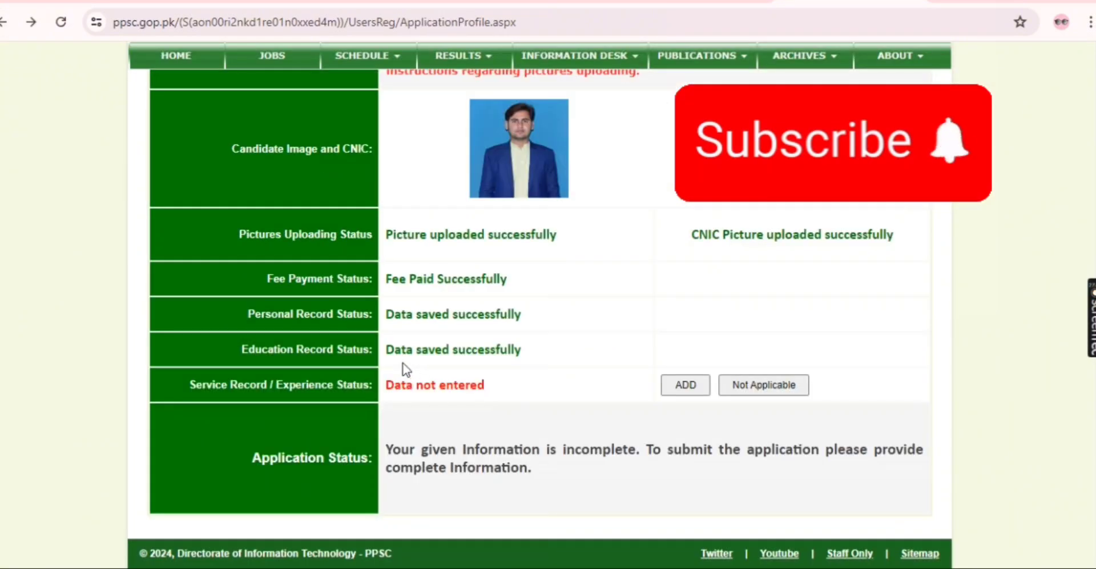
Step: Mark the service record / experience as not applicable, and submit the Assistant application with its information certified as correct
left_click(780, 386)
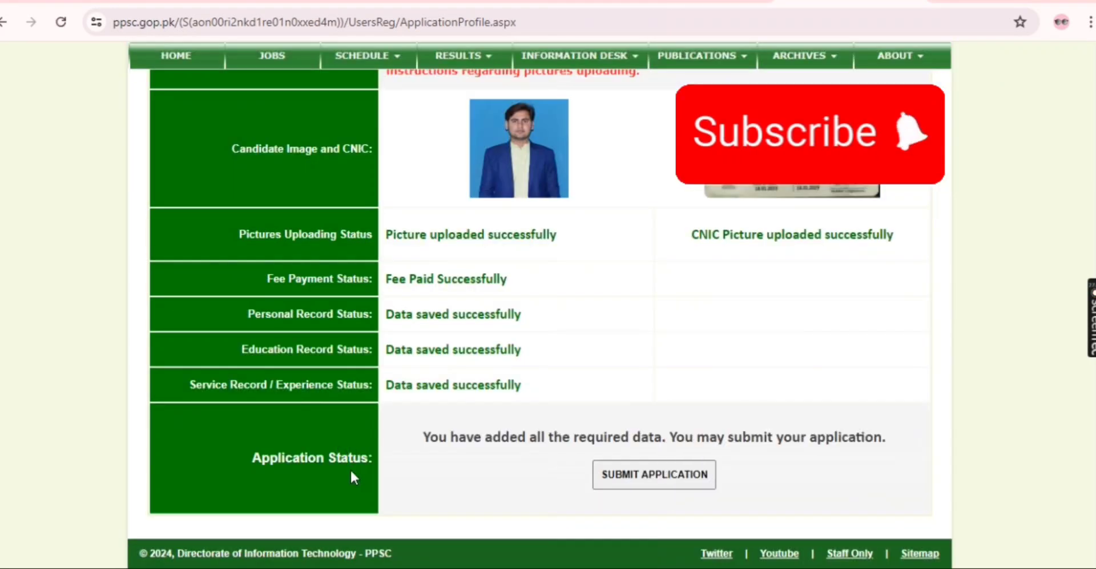
left_click(640, 480)
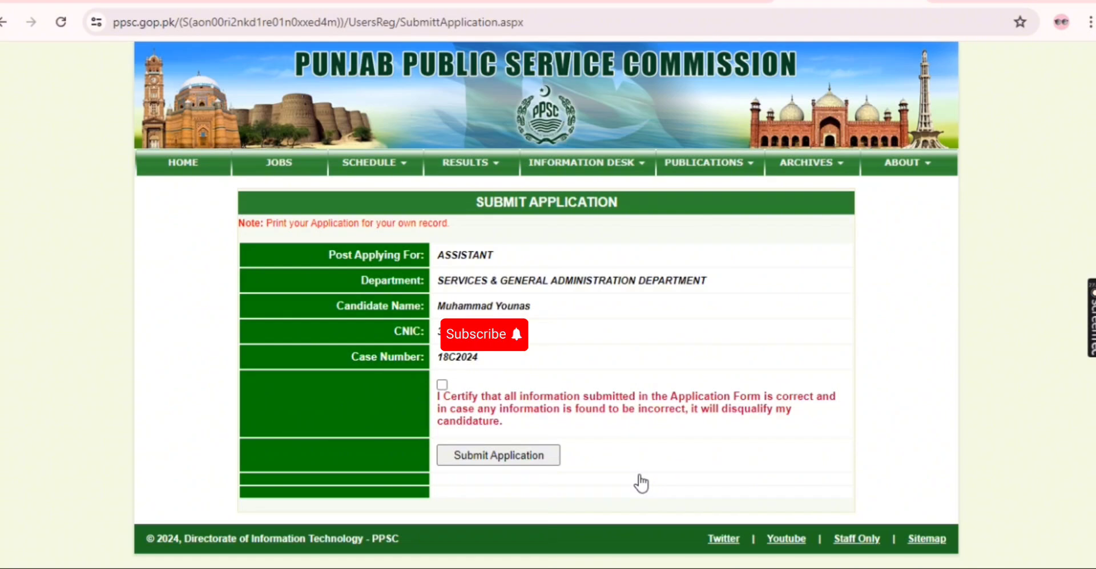
left_click(442, 385)
left_click(488, 460)
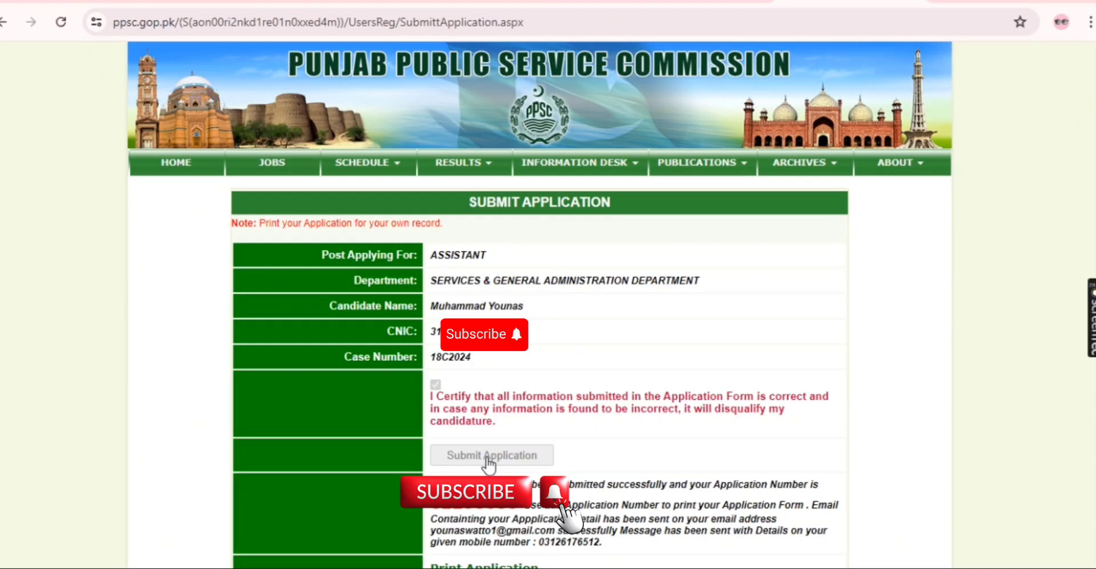
Step: Open the Print Application form for the submitted application
scroll(489, 462, "down", 1)
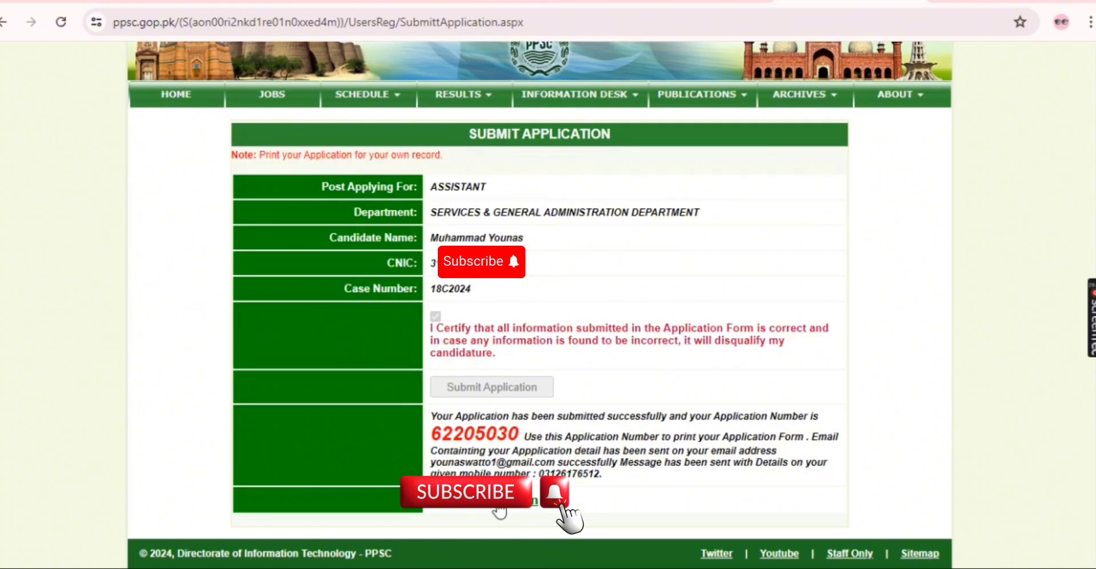
left_click(498, 503)
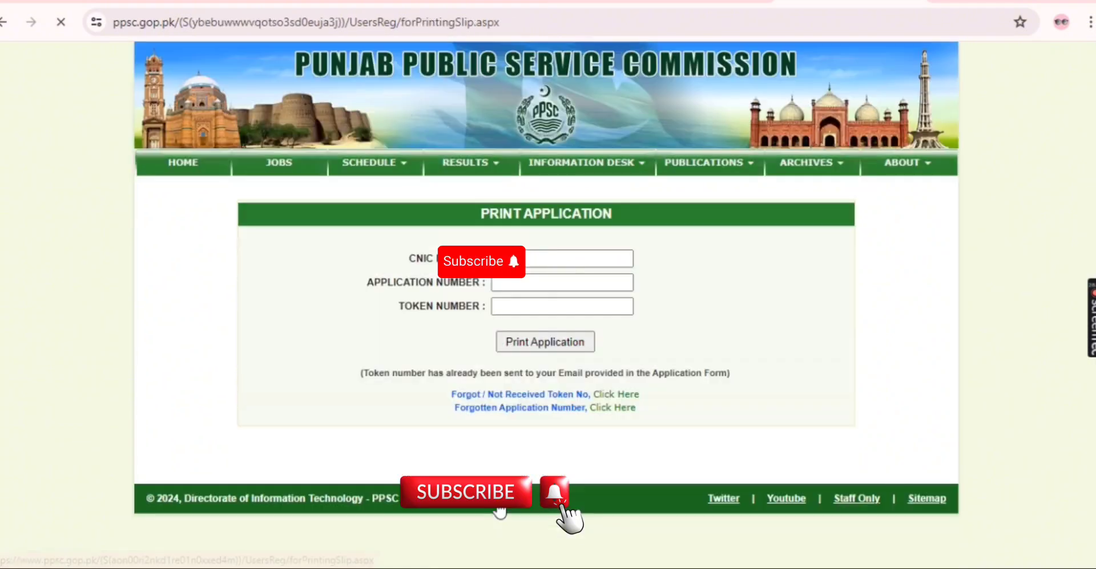